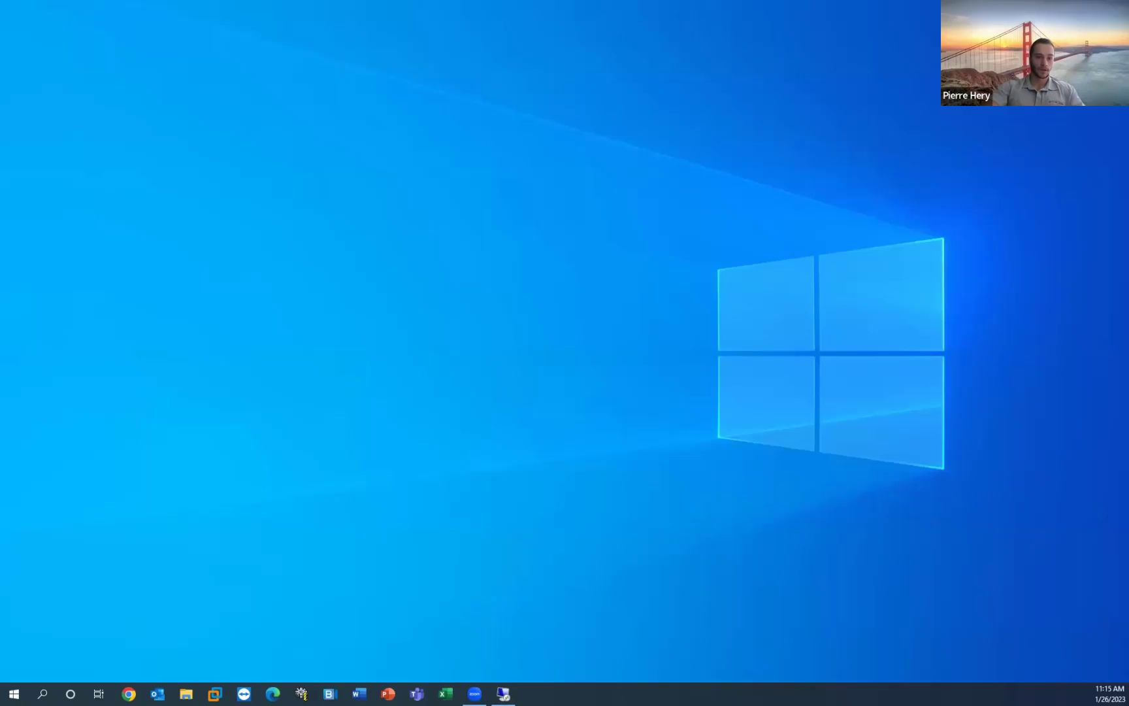
Switch to the remote desktop session and launch the AVEVA Historian Trend client.
{"action": "left_click", "coordinate": [503, 693]}
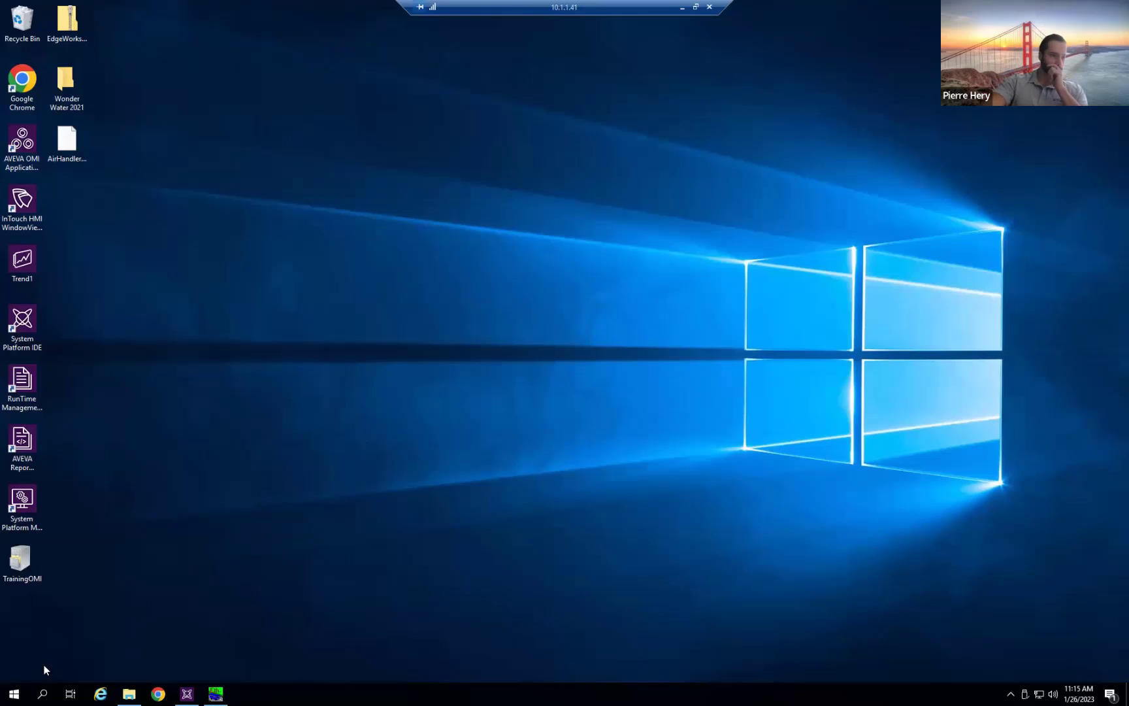
{"action": "left_click", "coordinate": [20, 693]}
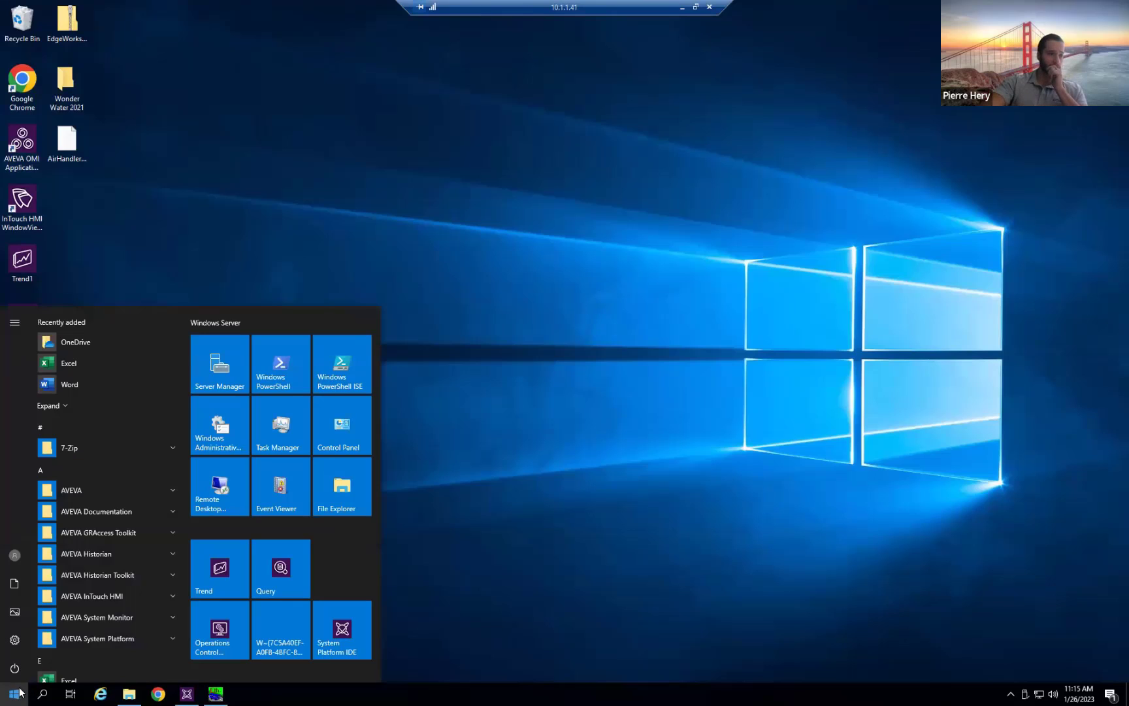
{"action": "left_click", "coordinate": [135, 553]}
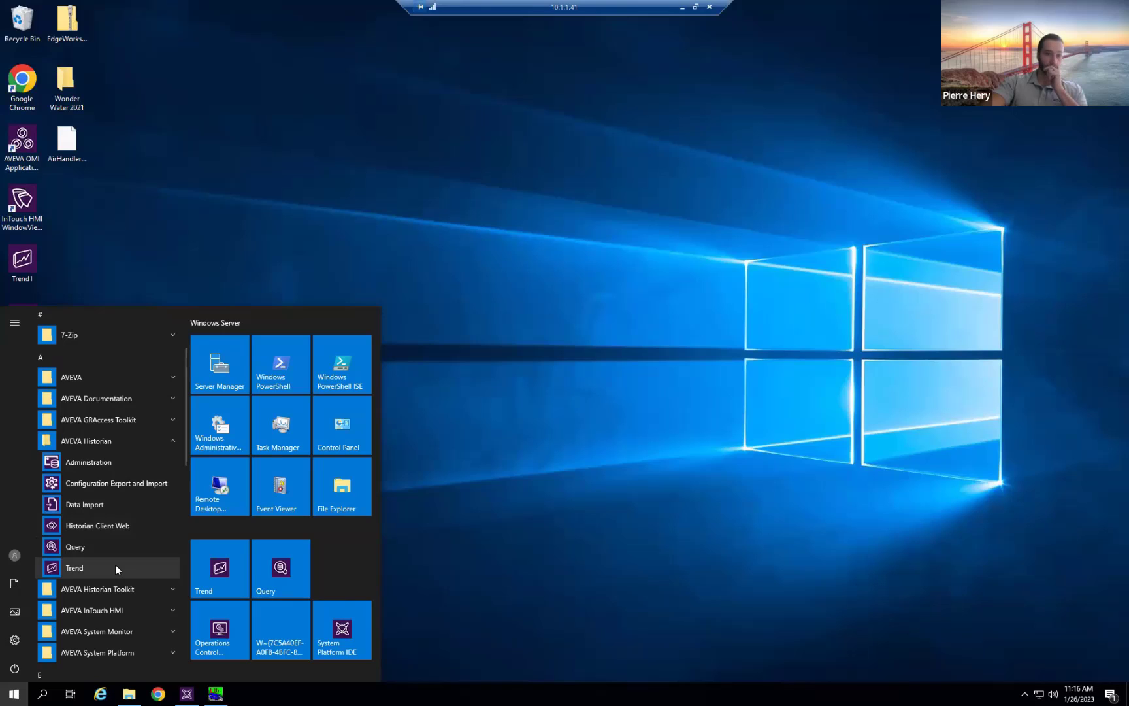
{"action": "left_click", "coordinate": [115, 568]}
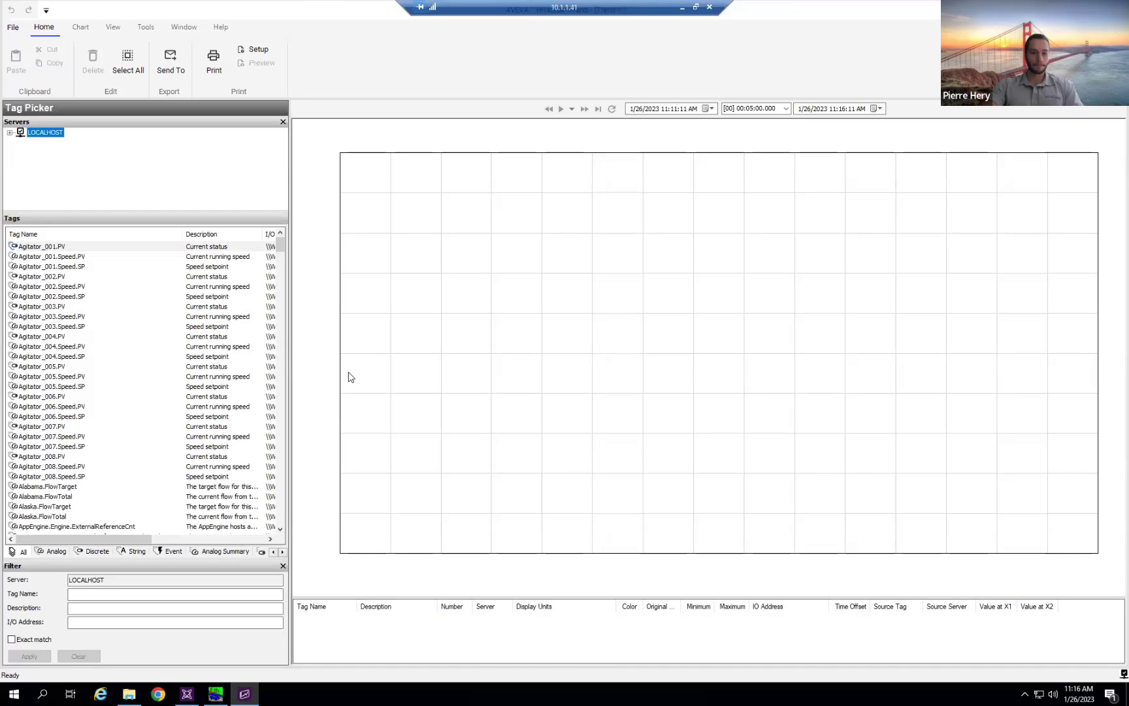
{"action": "left_click_drag", "start_coordinate": [210, 371], "coordinate": [663, 152]}
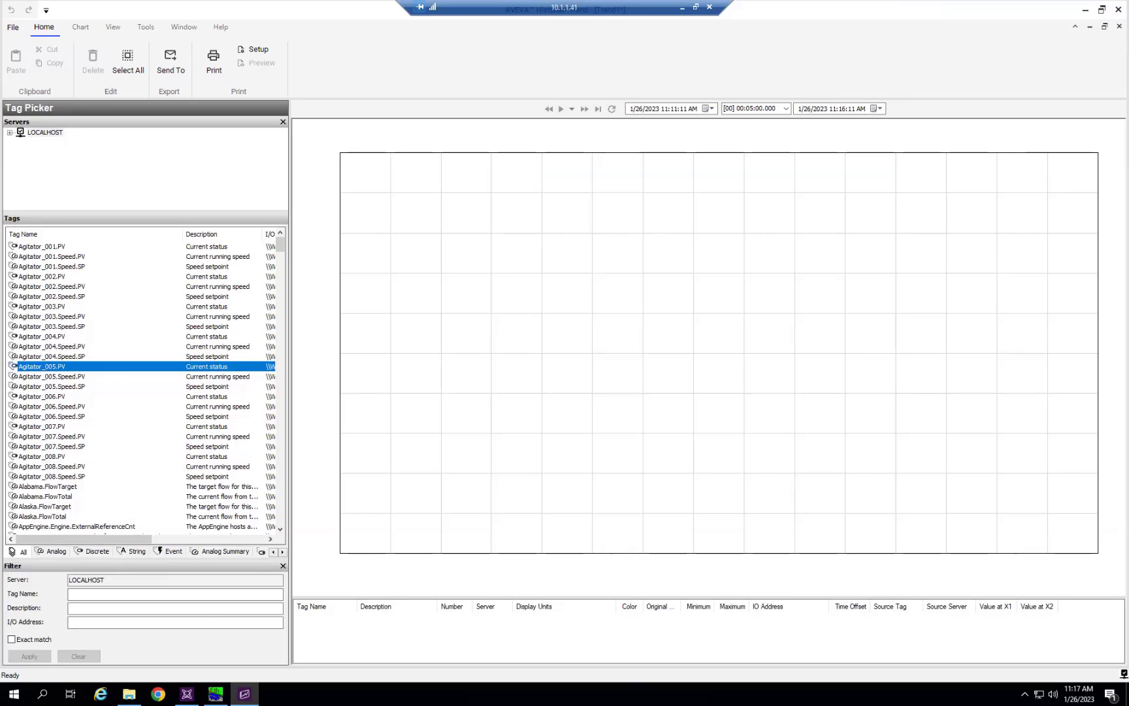
{"action": "left_click", "coordinate": [357, 226]}
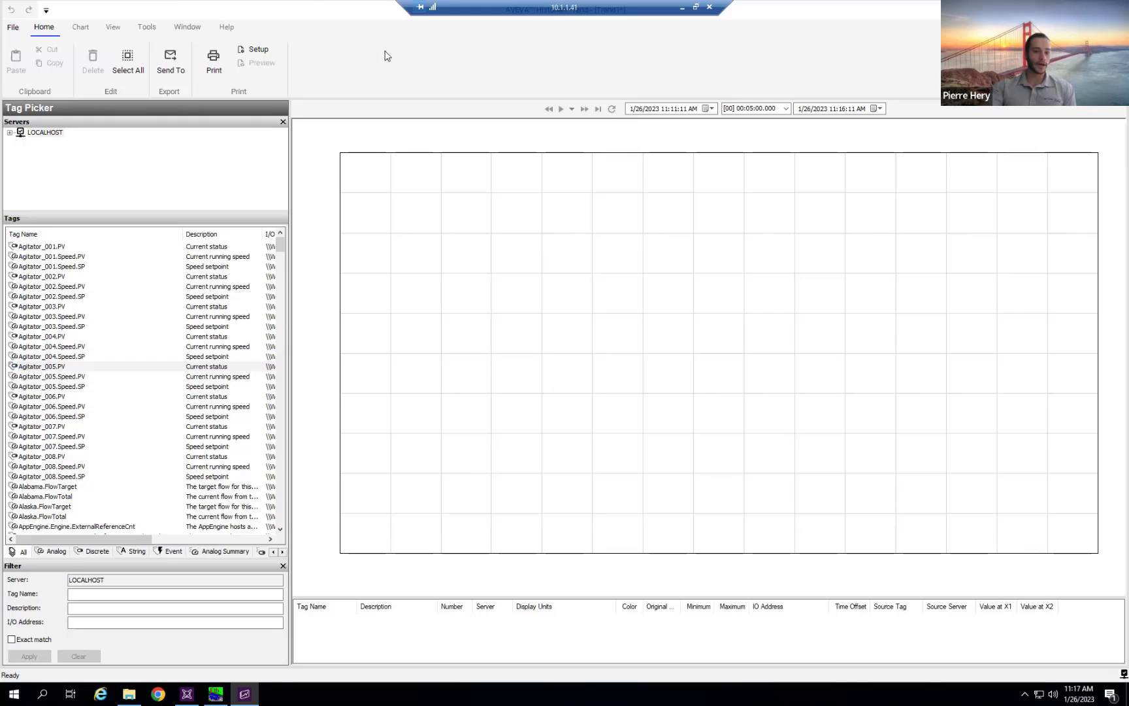
{"action": "left_click", "coordinate": [83, 28]}
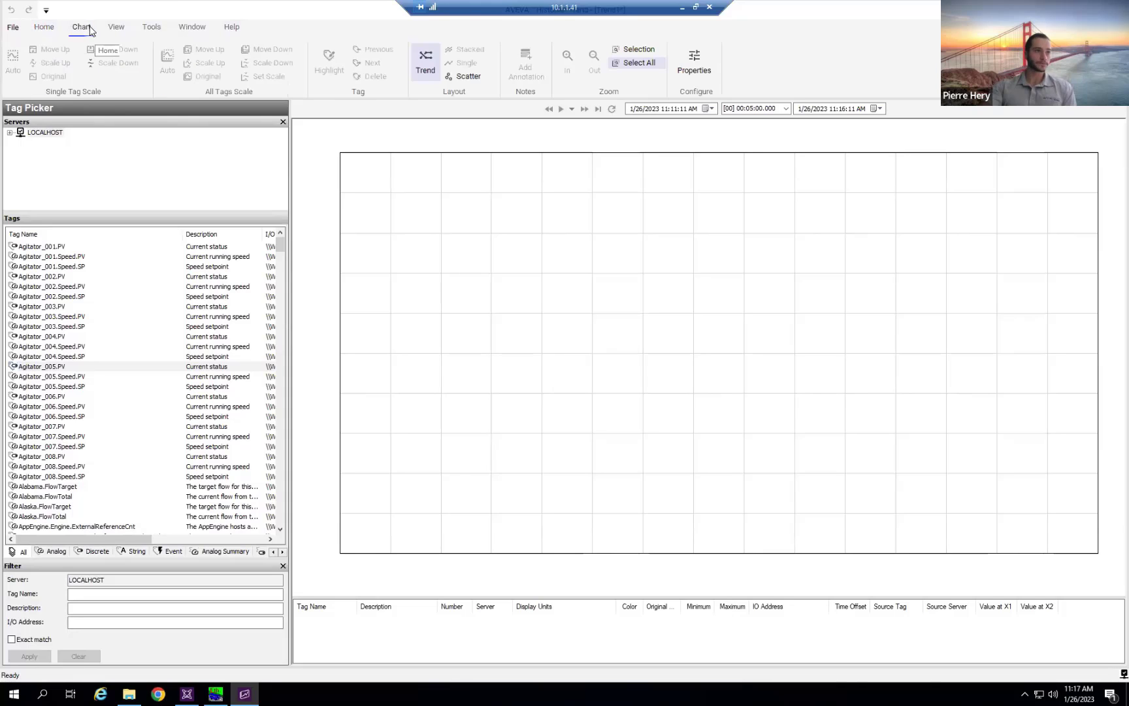
{"action": "left_click", "coordinate": [118, 30]}
{"action": "left_click", "coordinate": [154, 28]}
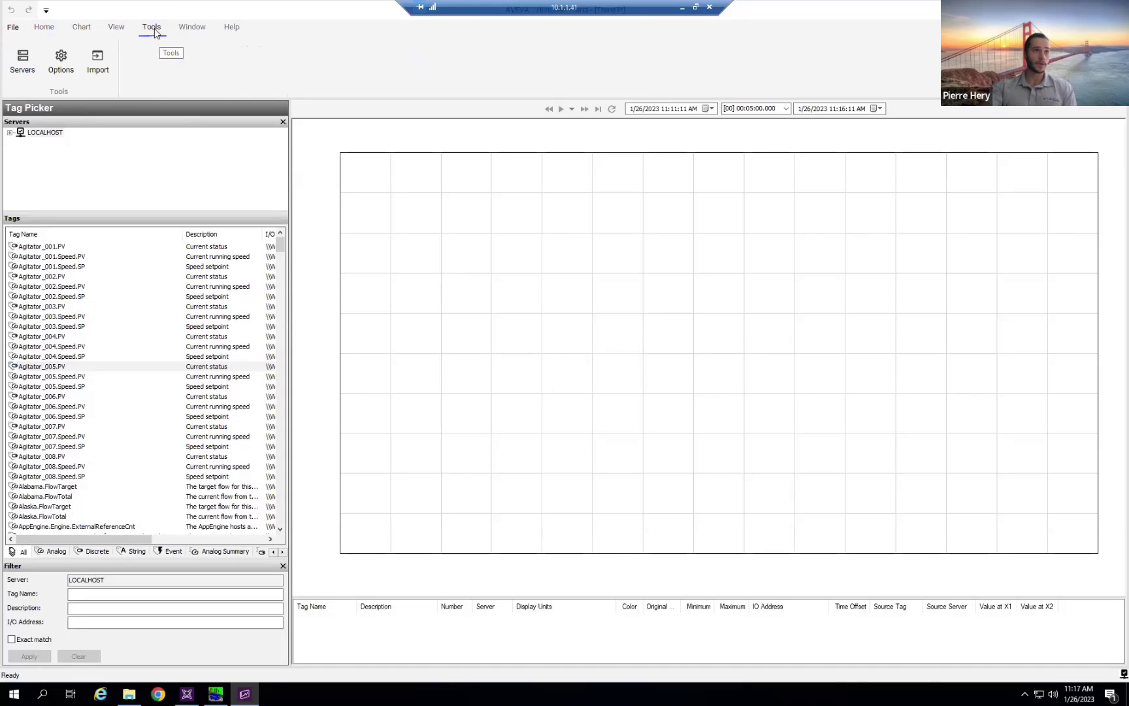
{"action": "left_click", "coordinate": [194, 28]}
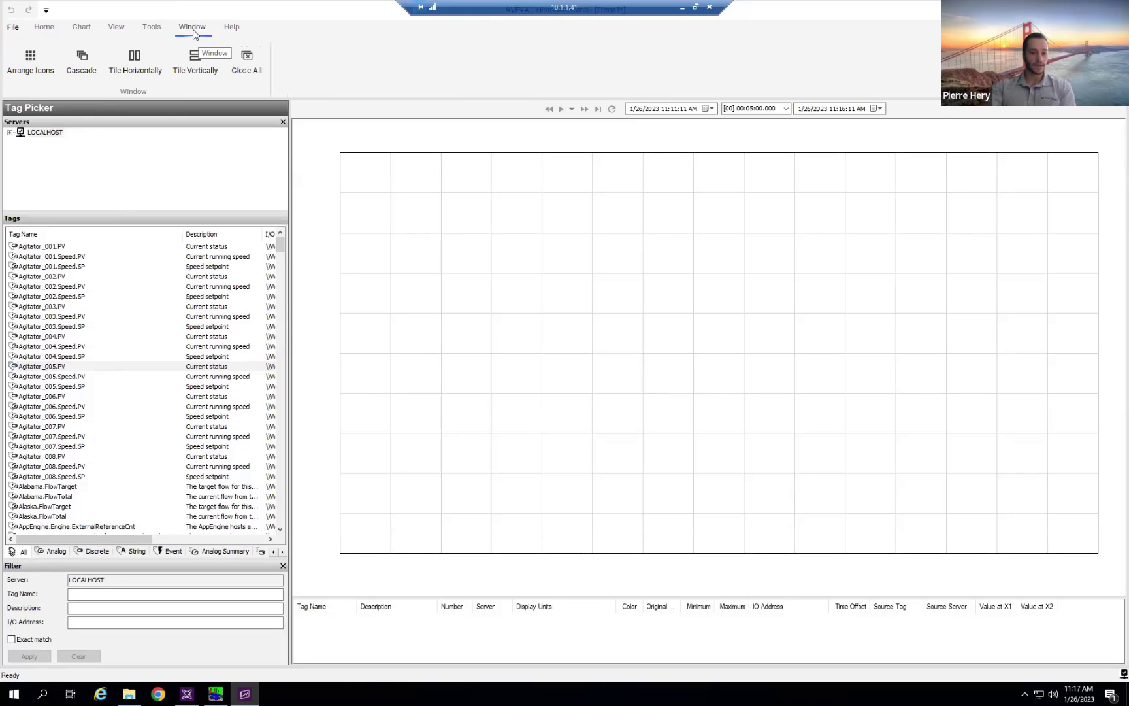
{"action": "left_click", "coordinate": [44, 27]}
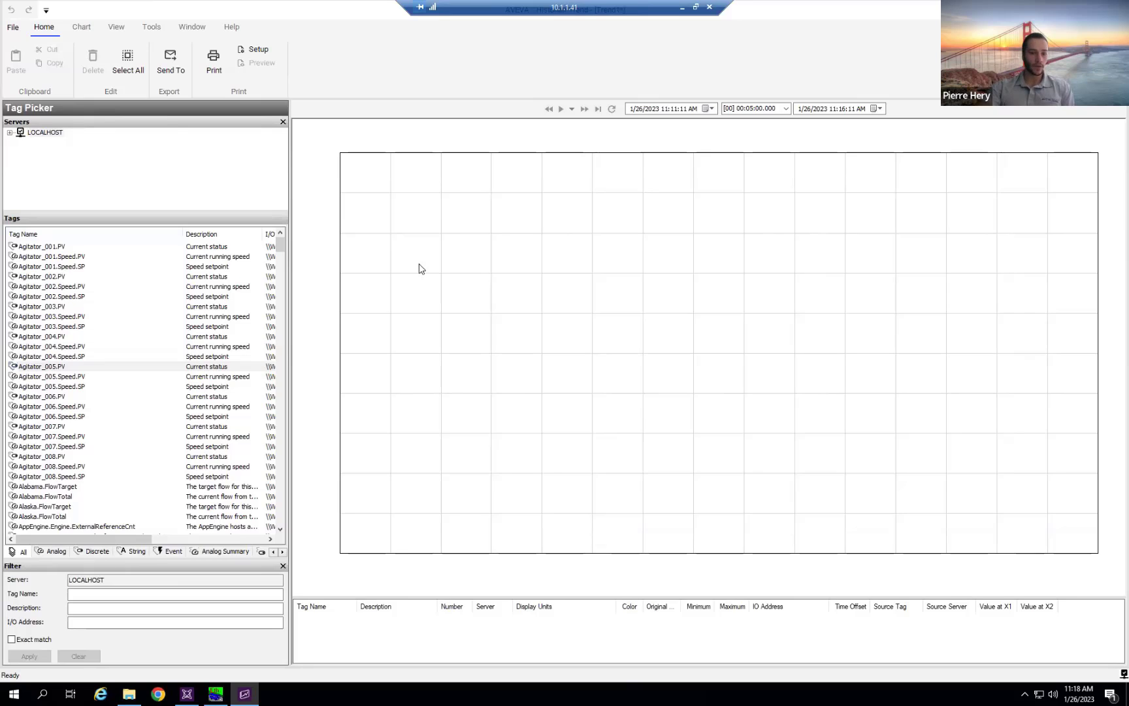
Expand the LOCALHOST server's public groups and browse the analog summary, analog, discrete and event tag groups.
{"action": "left_click", "coordinate": [46, 132]}
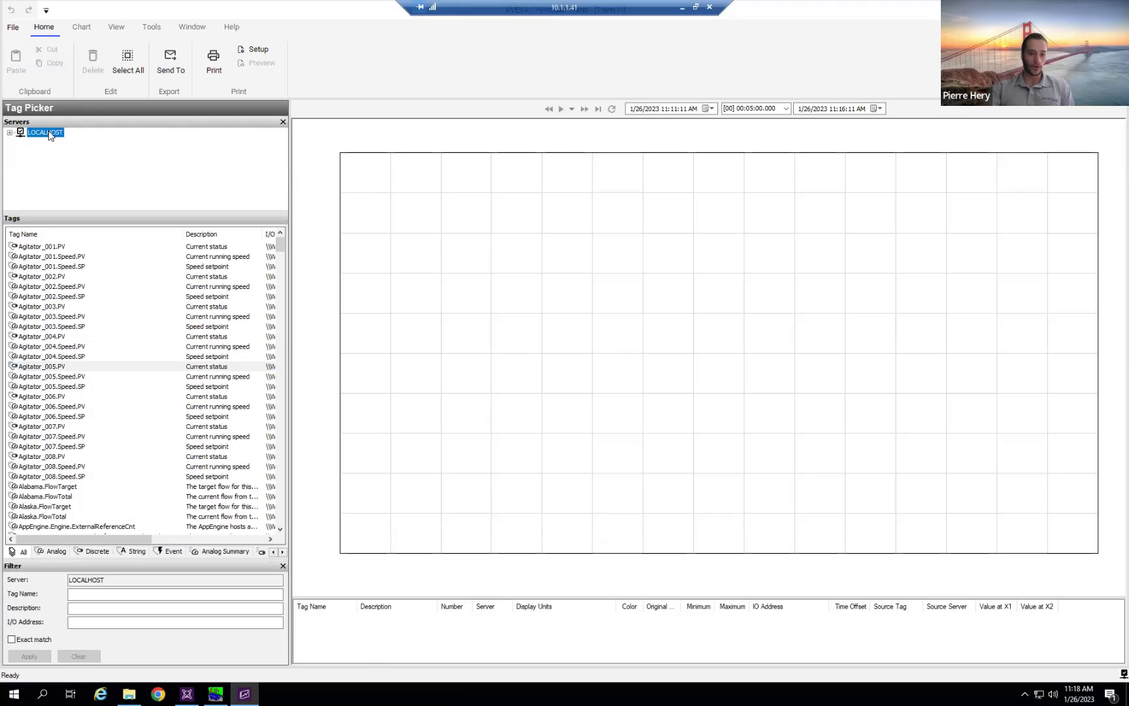
{"action": "left_click", "coordinate": [10, 132]}
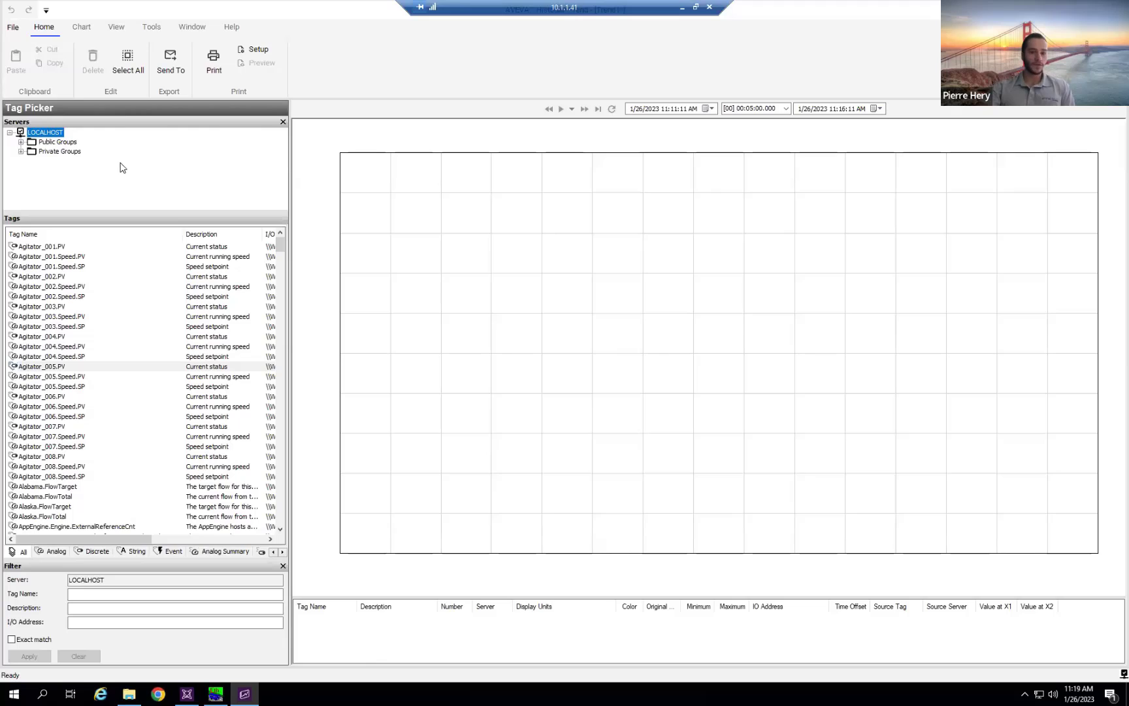
{"action": "left_click", "coordinate": [21, 143]}
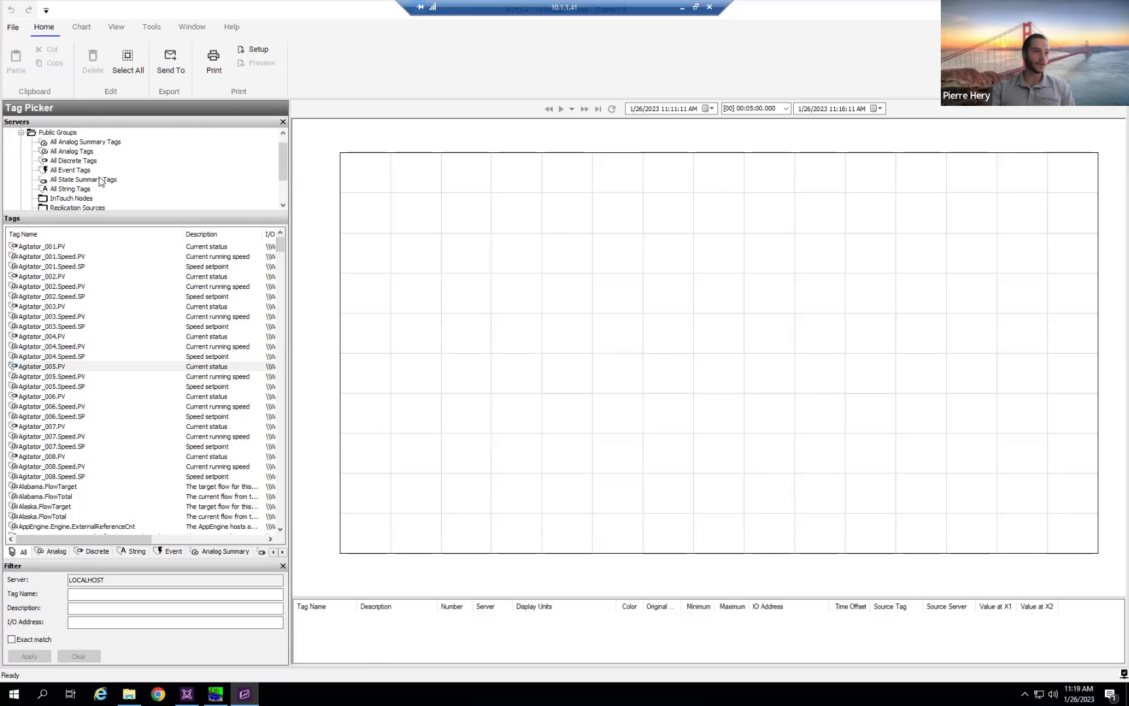
{"action": "left_click", "coordinate": [83, 142]}
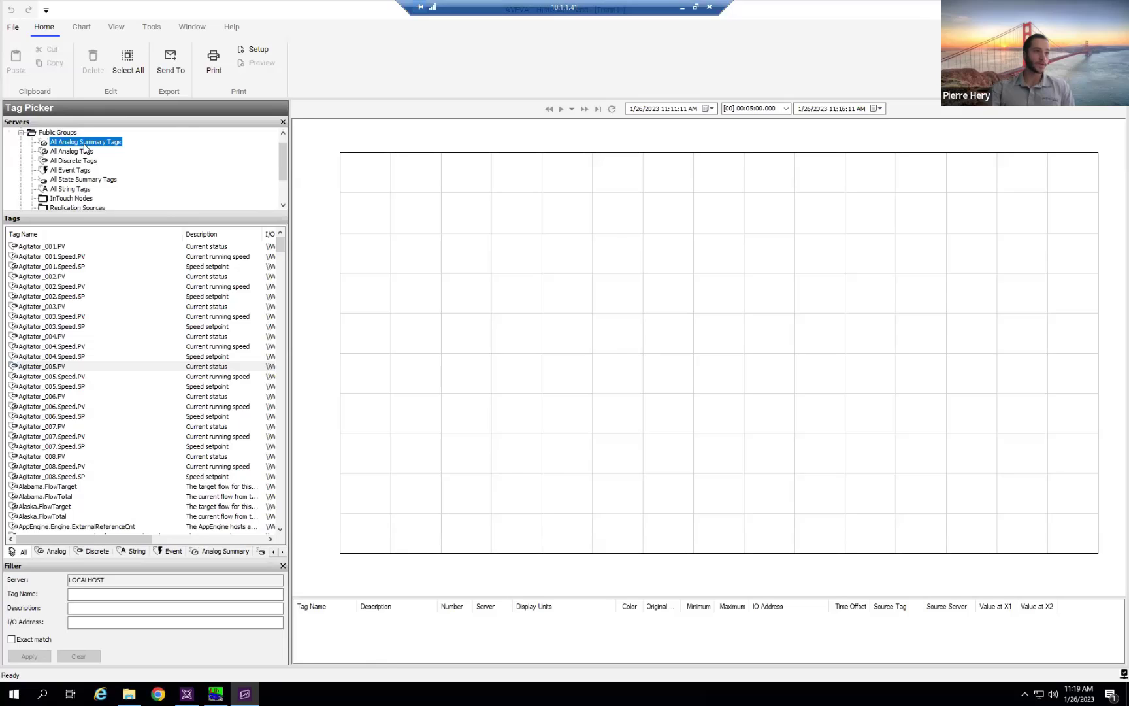
{"action": "left_click", "coordinate": [83, 152]}
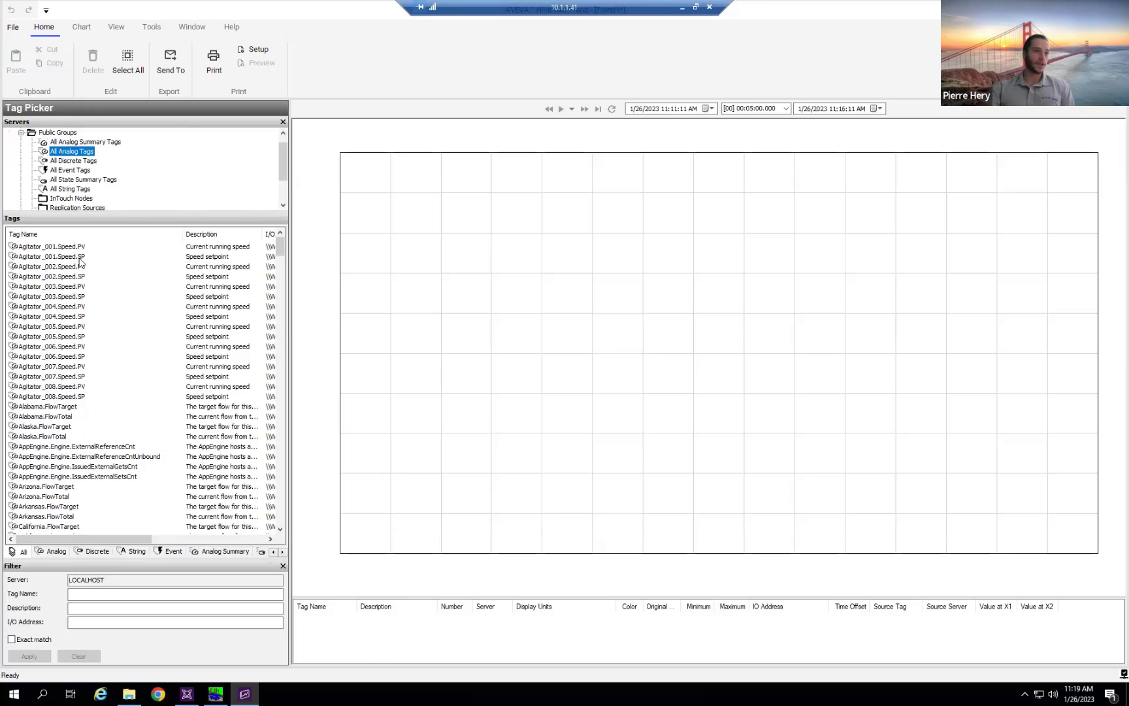
{"action": "left_click", "coordinate": [83, 161]}
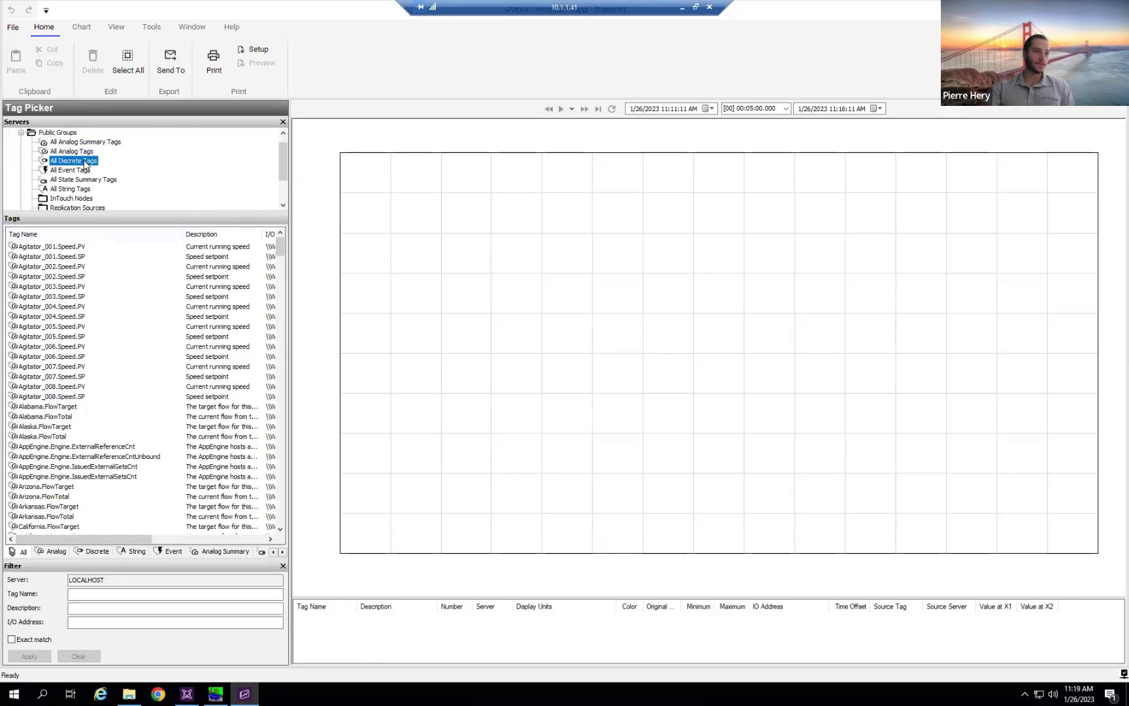
{"action": "left_click", "coordinate": [83, 171]}
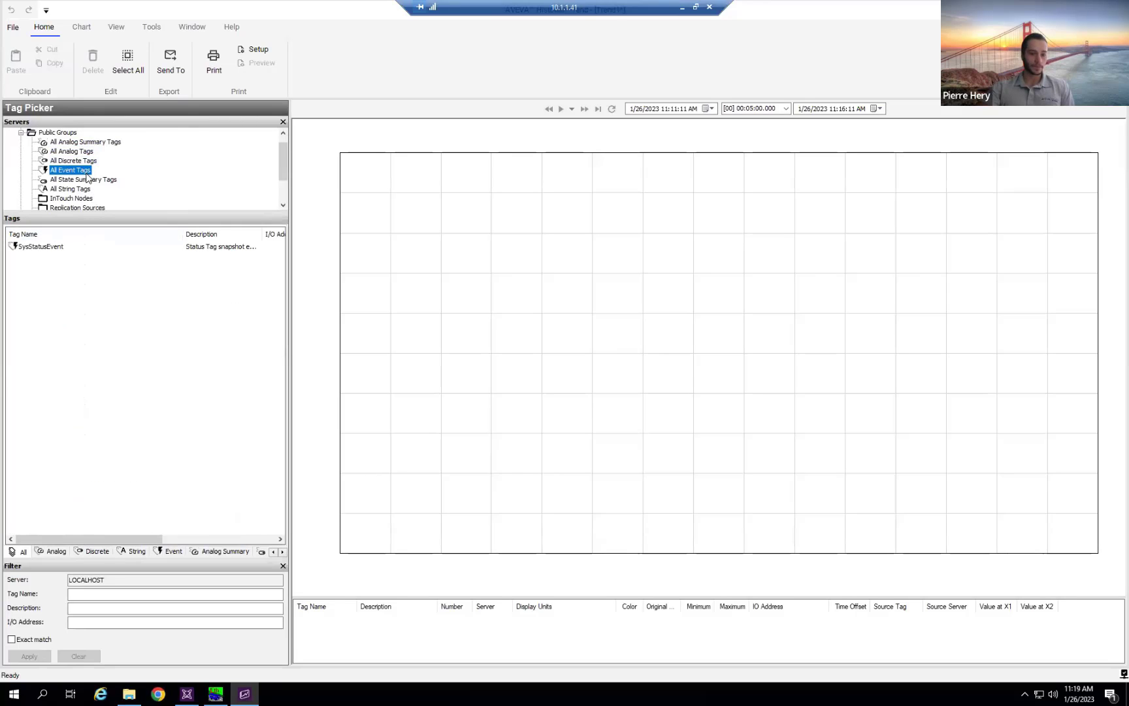
Look through the private tag groups, collapse the group folders and list all tags of the LOCALHOST server.
{"action": "scroll", "coordinate": [89, 183], "scroll_direction": "down", "scroll_amount": 2}
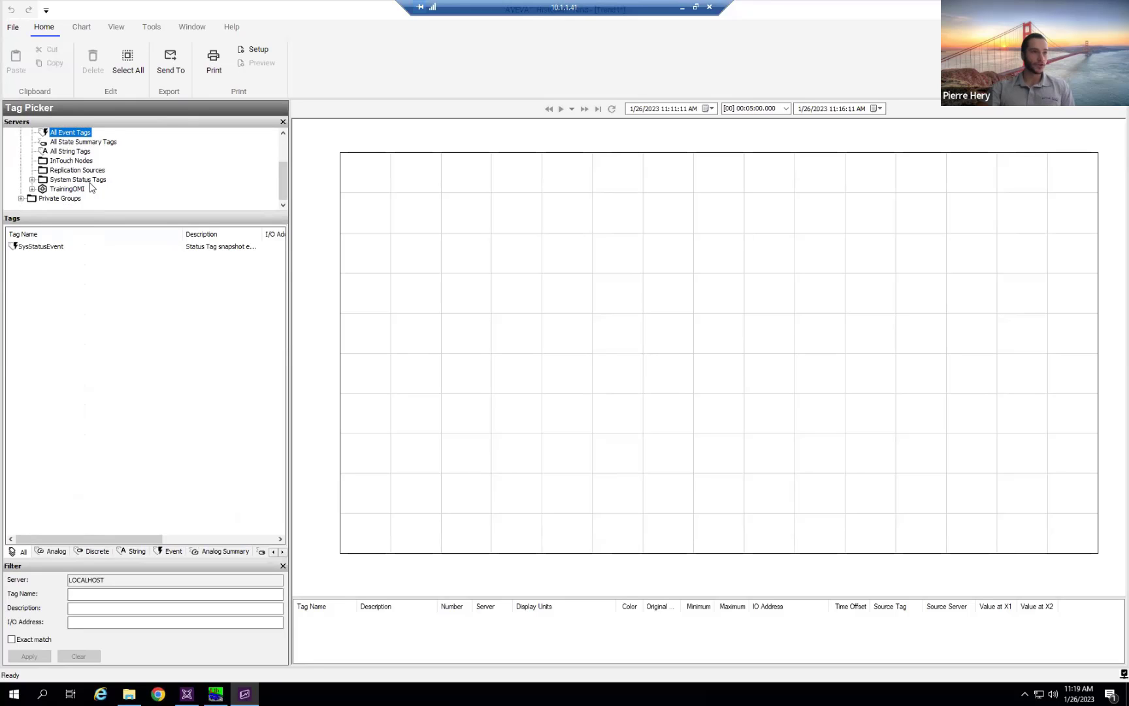
{"action": "left_click", "coordinate": [20, 198]}
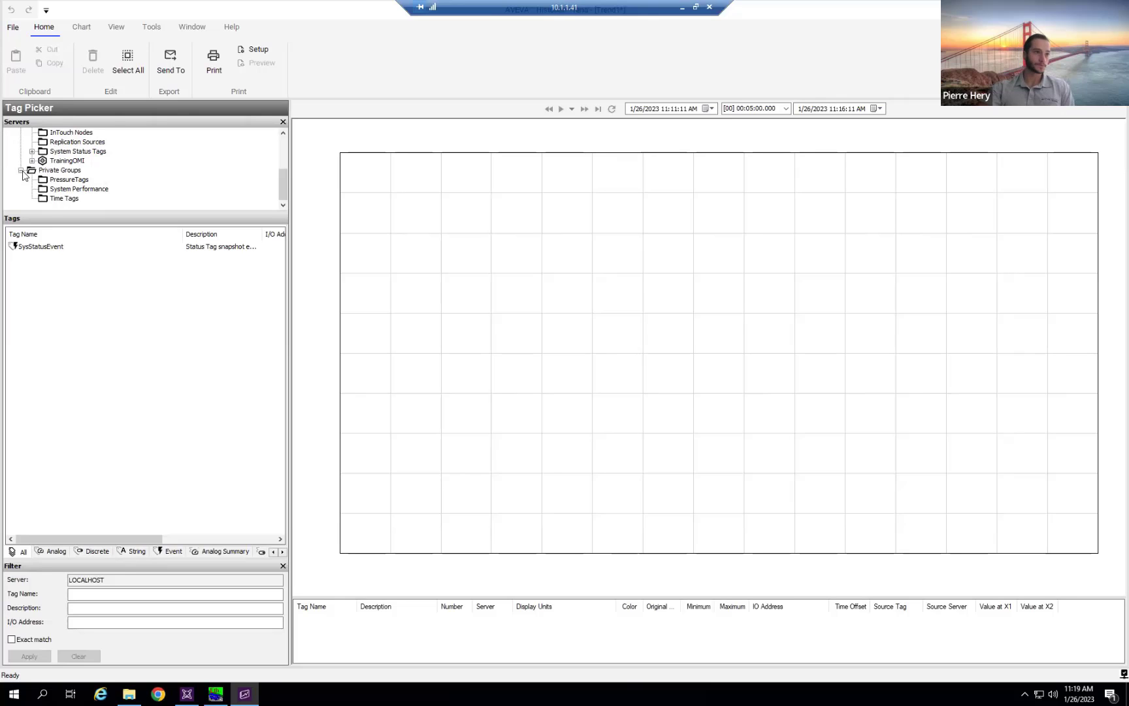
{"action": "scroll", "coordinate": [39, 170], "scroll_direction": "up", "scroll_amount": 3}
{"action": "left_click", "coordinate": [22, 142]}
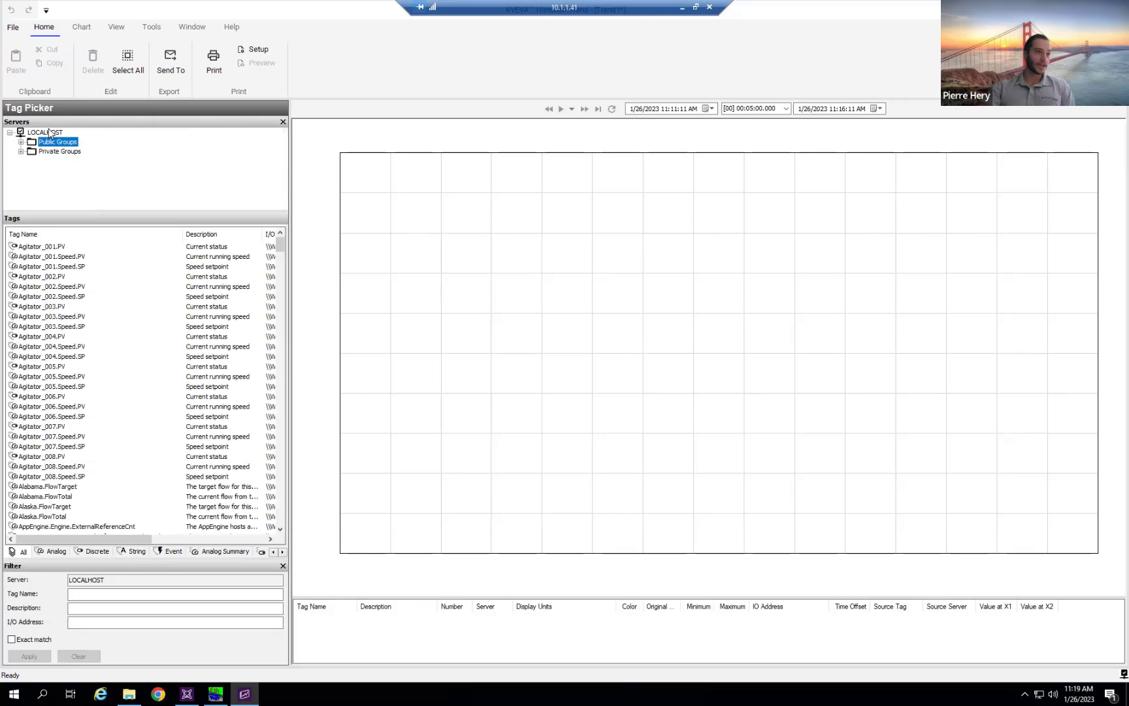
{"action": "left_click", "coordinate": [50, 133]}
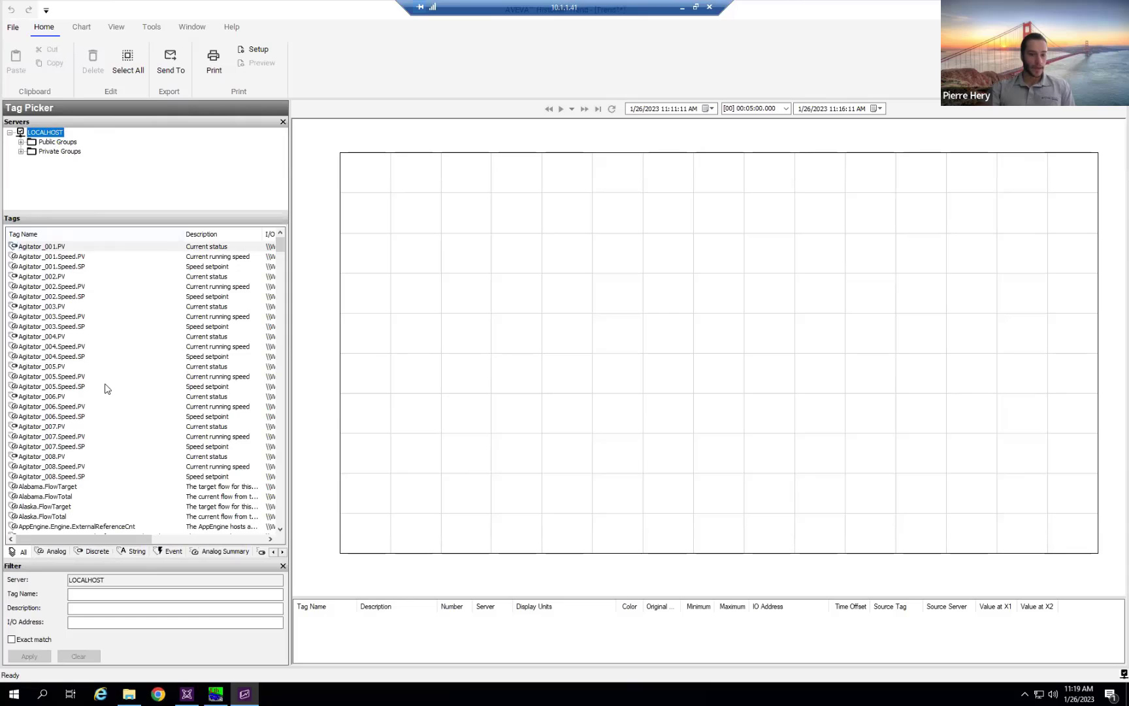
Filter the LOCALHOST tags by the description "temperature".
{"action": "left_click", "coordinate": [130, 596]}
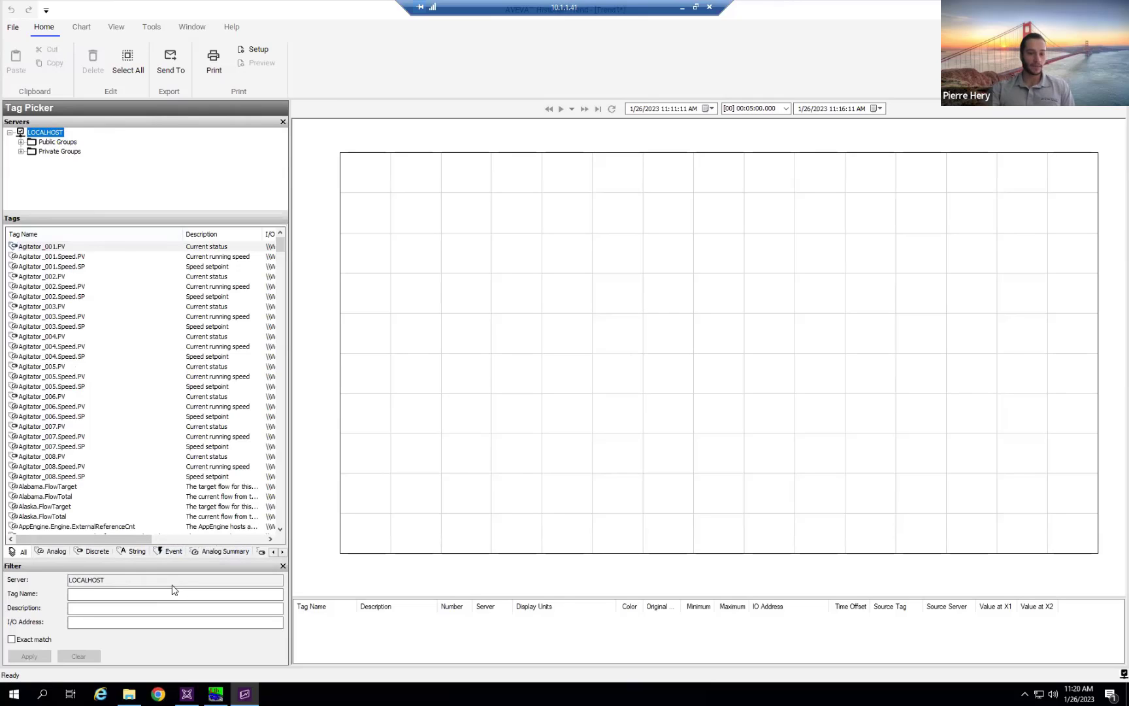
{"action": "left_click", "coordinate": [113, 608]}
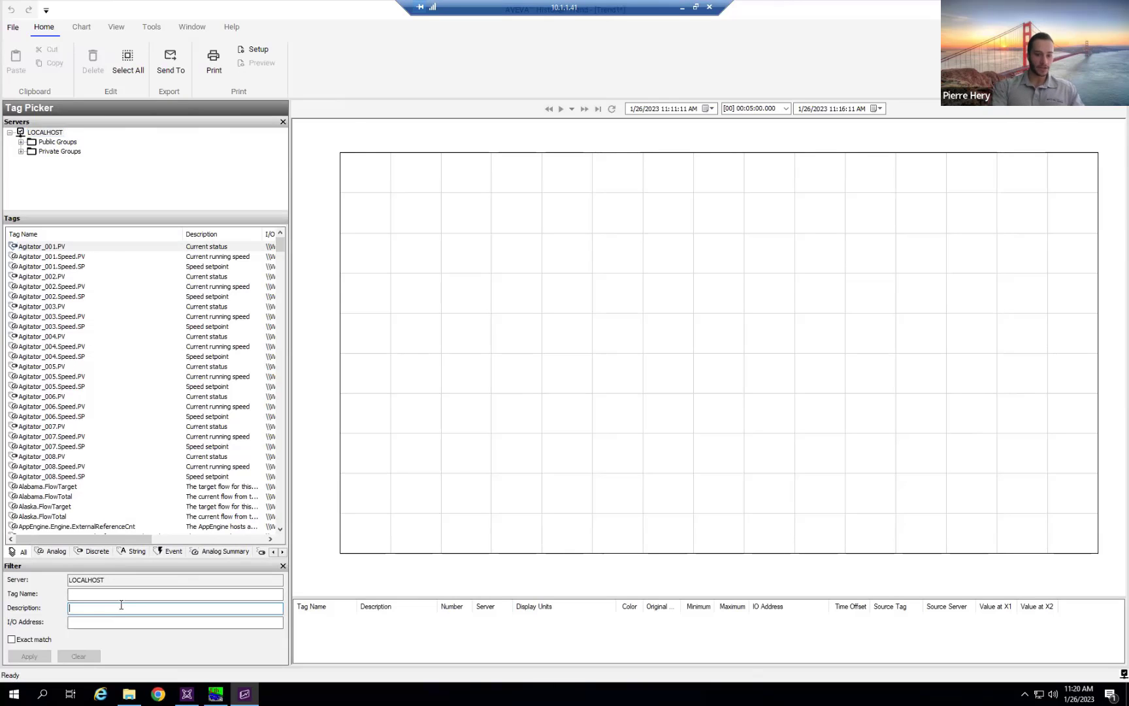
{"action": "type", "text": "temerature"}
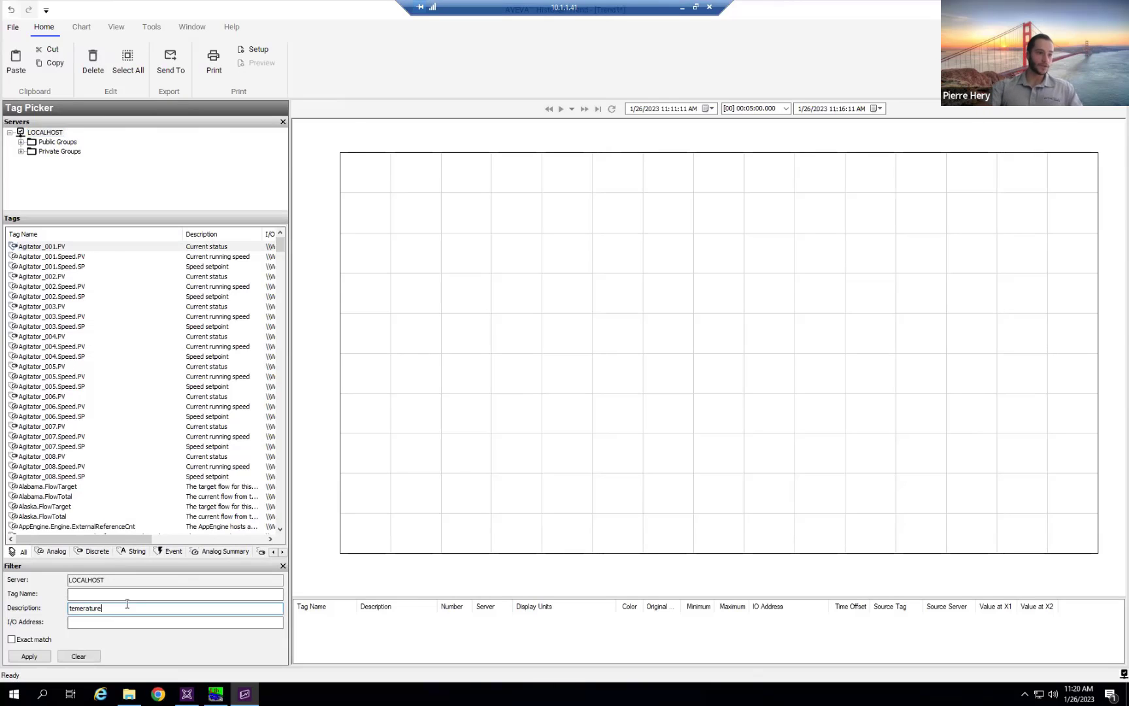
{"action": "left_click", "coordinate": [42, 657]}
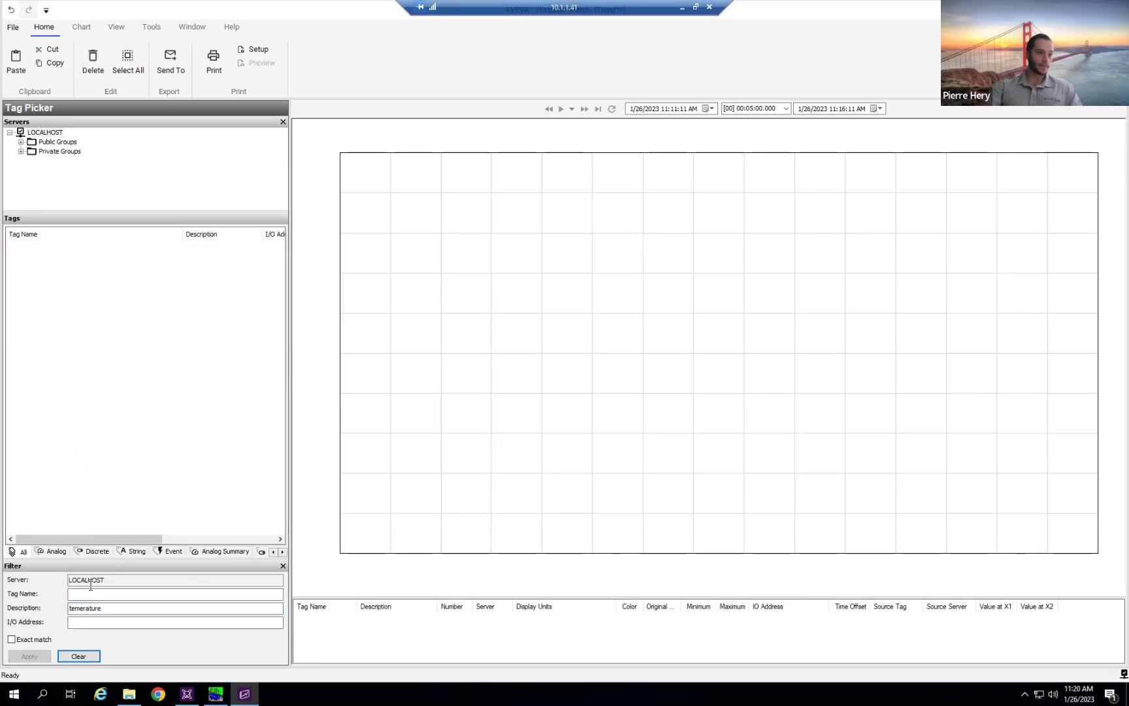
{"action": "double_click", "coordinate": [77, 608]}
{"action": "left_click", "coordinate": [76, 609]}
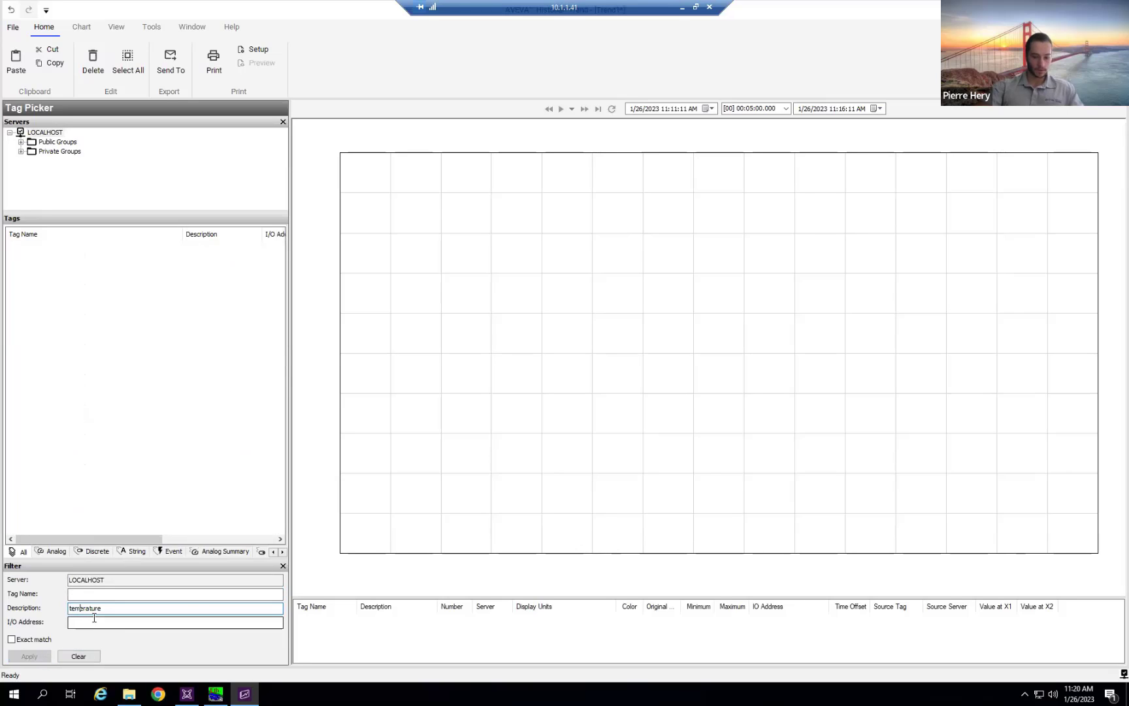
{"action": "type", "text": "pe"}
{"action": "left_click", "coordinate": [31, 657]}
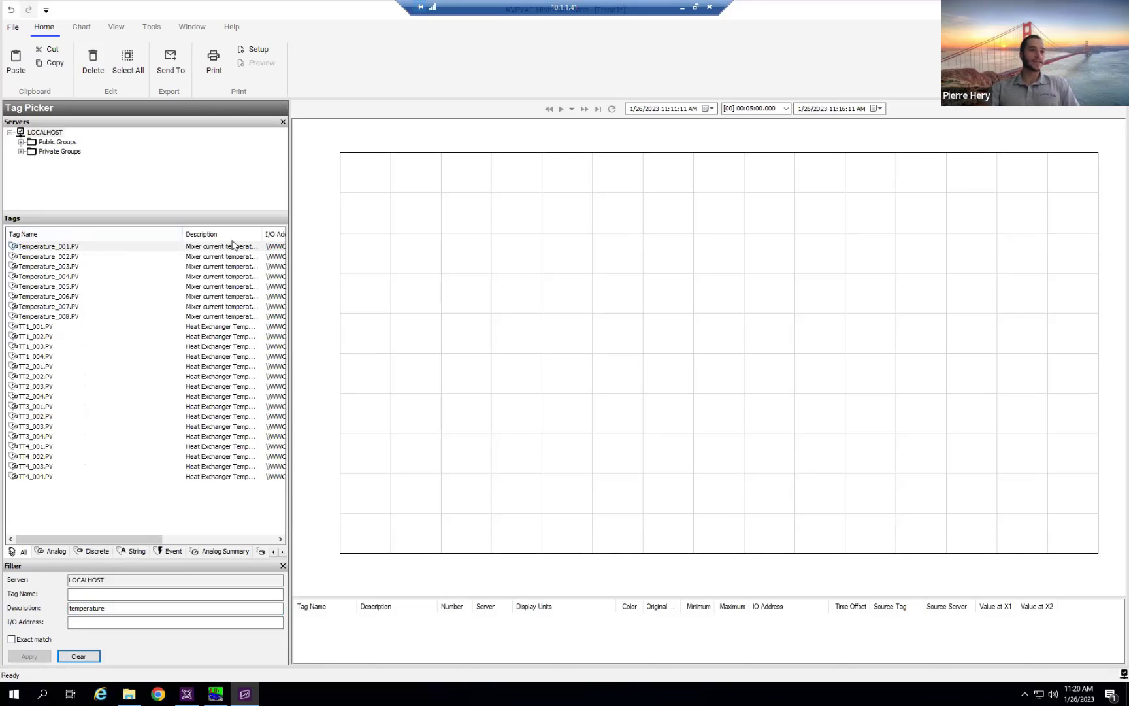
Remove the description filter and filter the tags by the tag name "temperature" instead.
{"action": "double_click", "coordinate": [107, 606]}
{"action": "key", "text": "BackSpace"}
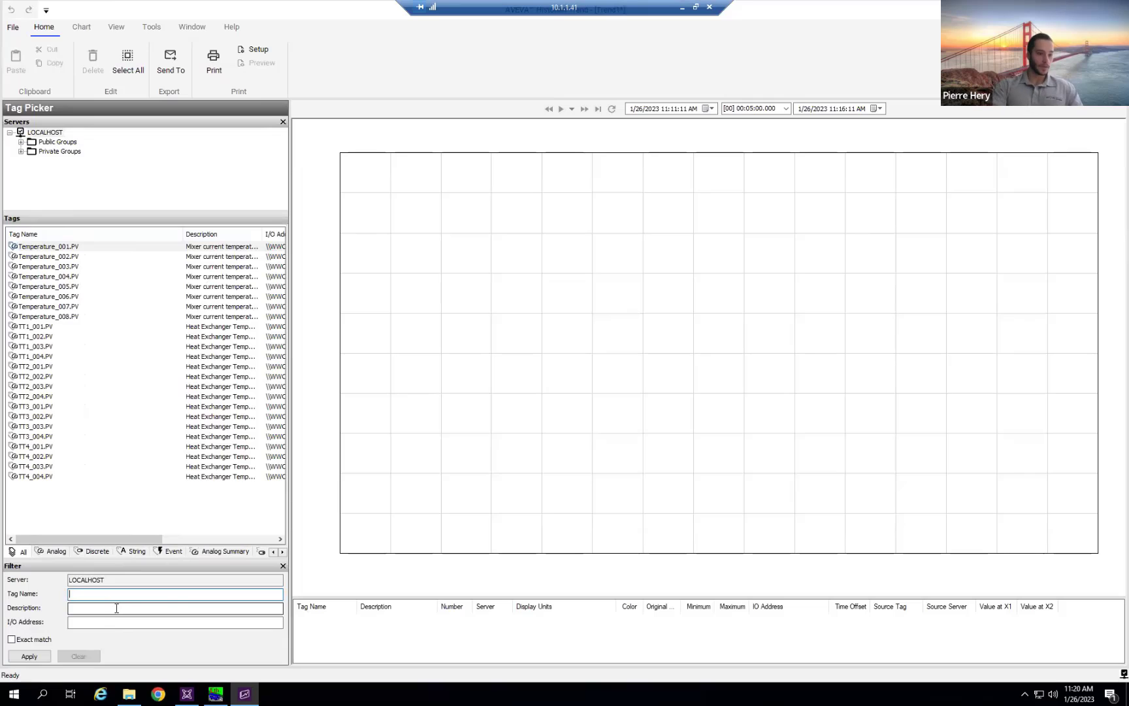
{"action": "type", "text": "empet"}
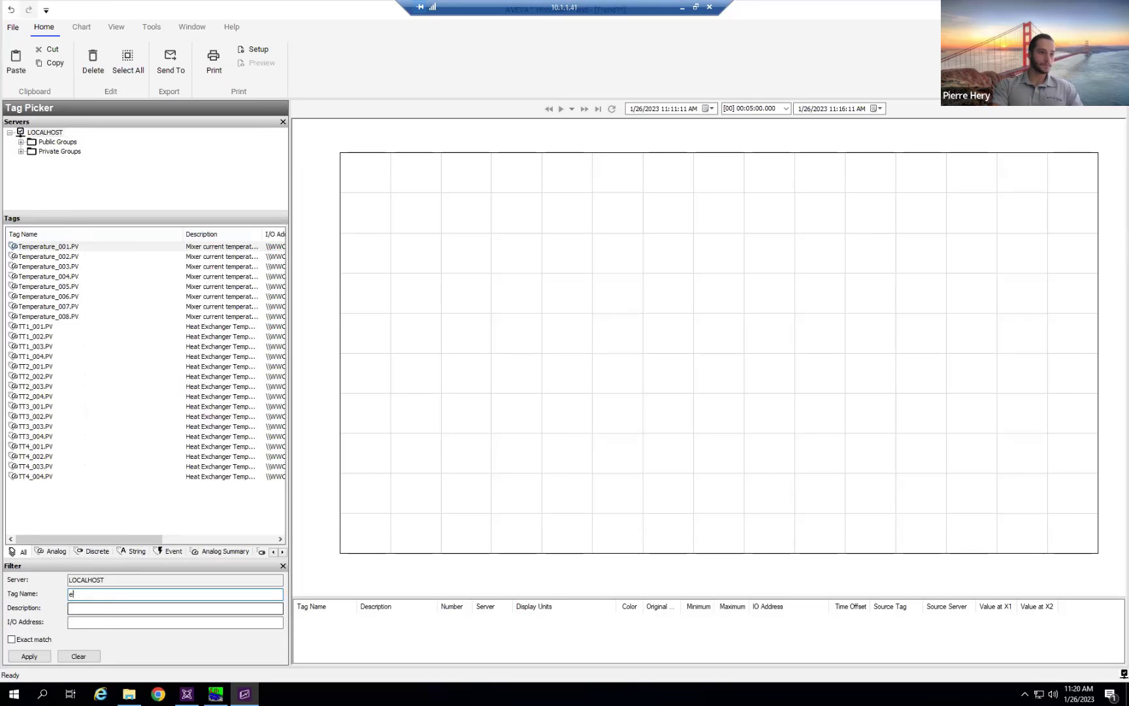
{"action": "key", "text": "BackSpace"}
{"action": "type", "text": "temperature"}
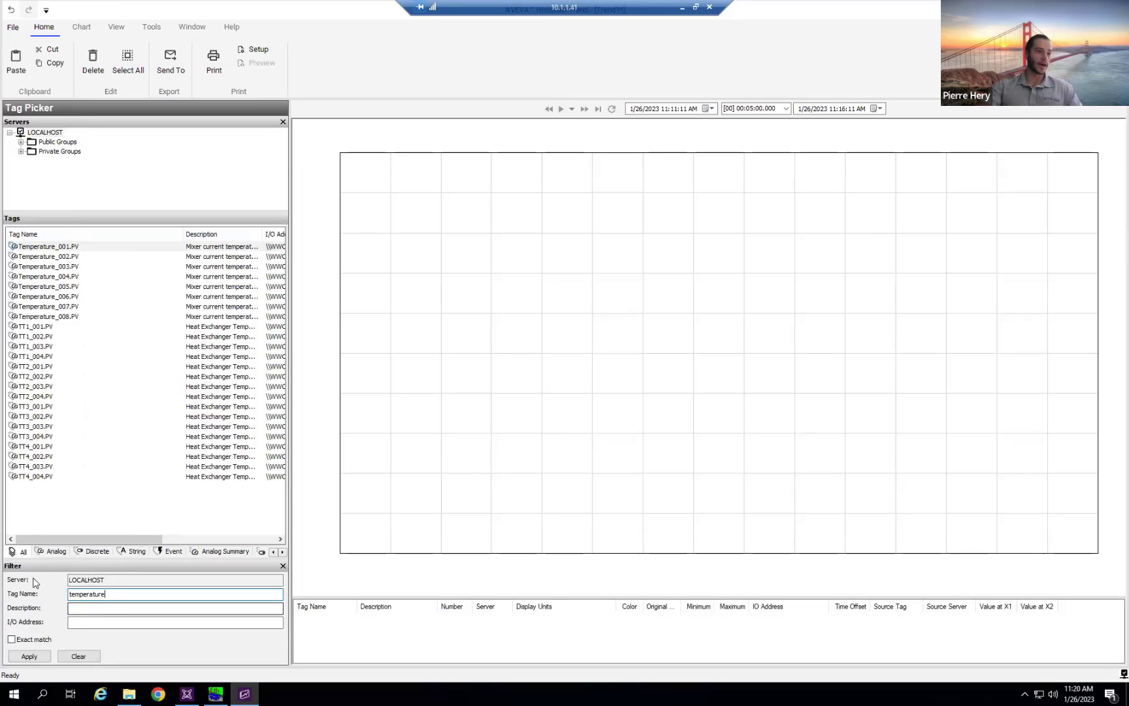
{"action": "left_click", "coordinate": [35, 657]}
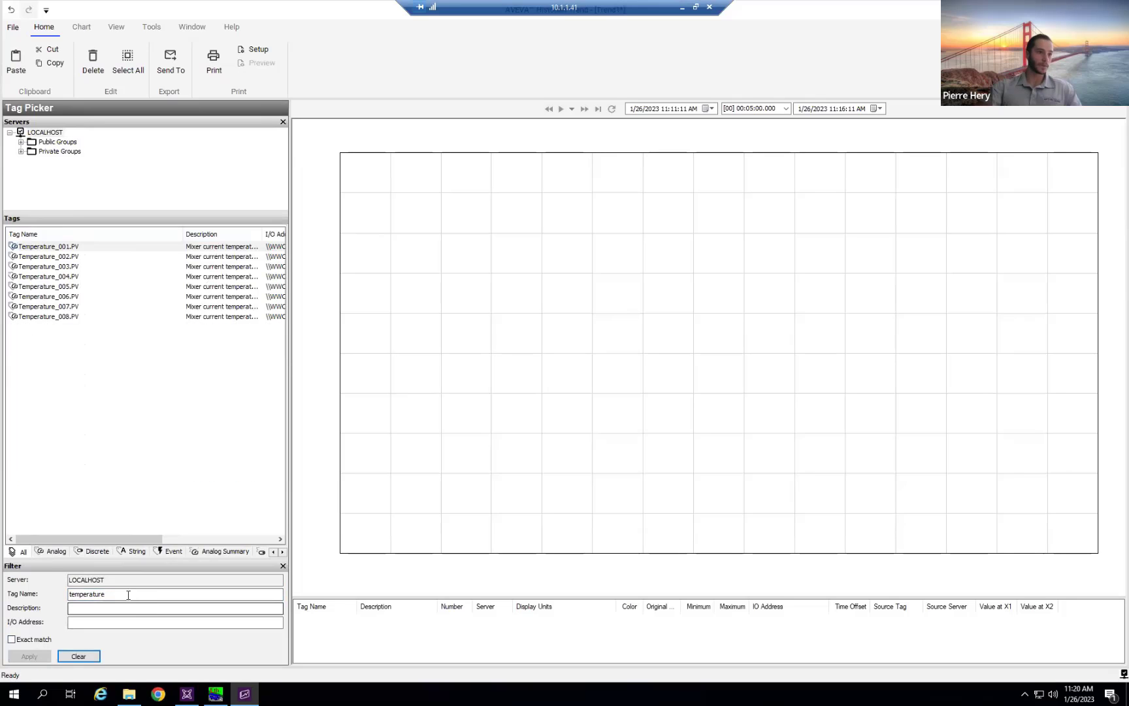
Clear the tag name filter and list all LOCALHOST tags again.
{"action": "left_click_drag", "start_coordinate": [129, 594], "coordinate": [47, 571]}
{"action": "key", "text": "BackSpace"}
{"action": "left_click", "coordinate": [33, 657]}
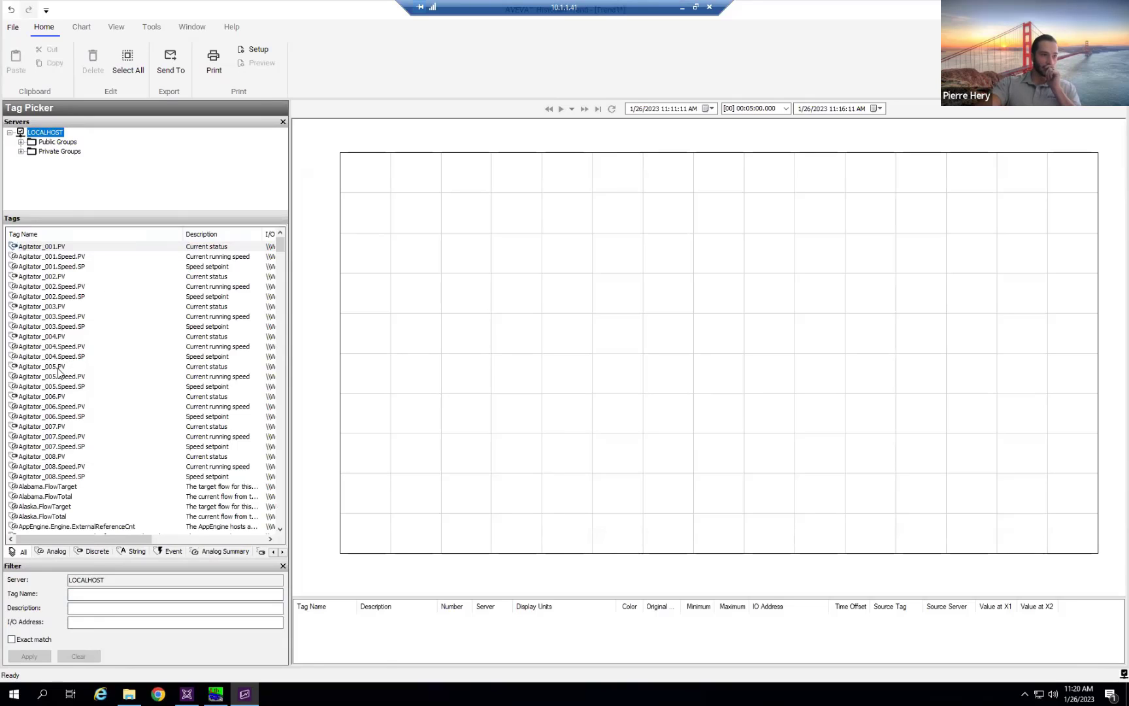
Add the Agitator_005.PV and Alaska.FlowTotal tags to the trend chart.
{"action": "left_click_drag", "start_coordinate": [58, 371], "coordinate": [511, 273]}
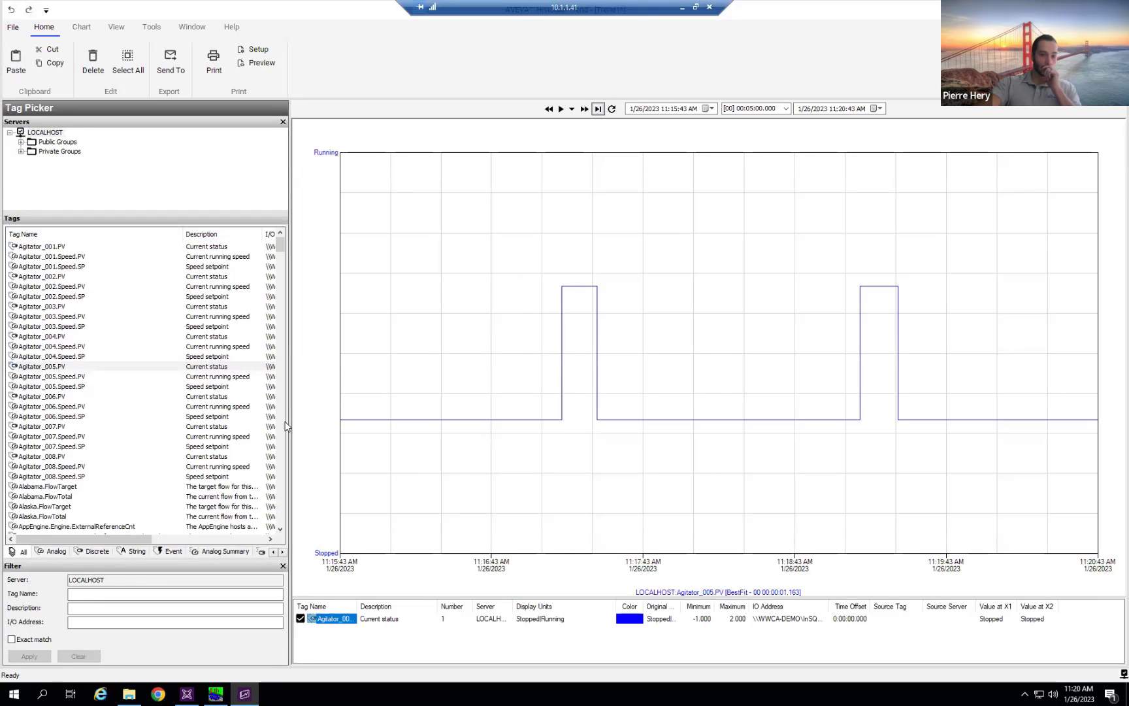
{"action": "scroll", "coordinate": [110, 410], "scroll_direction": "down", "scroll_amount": 1}
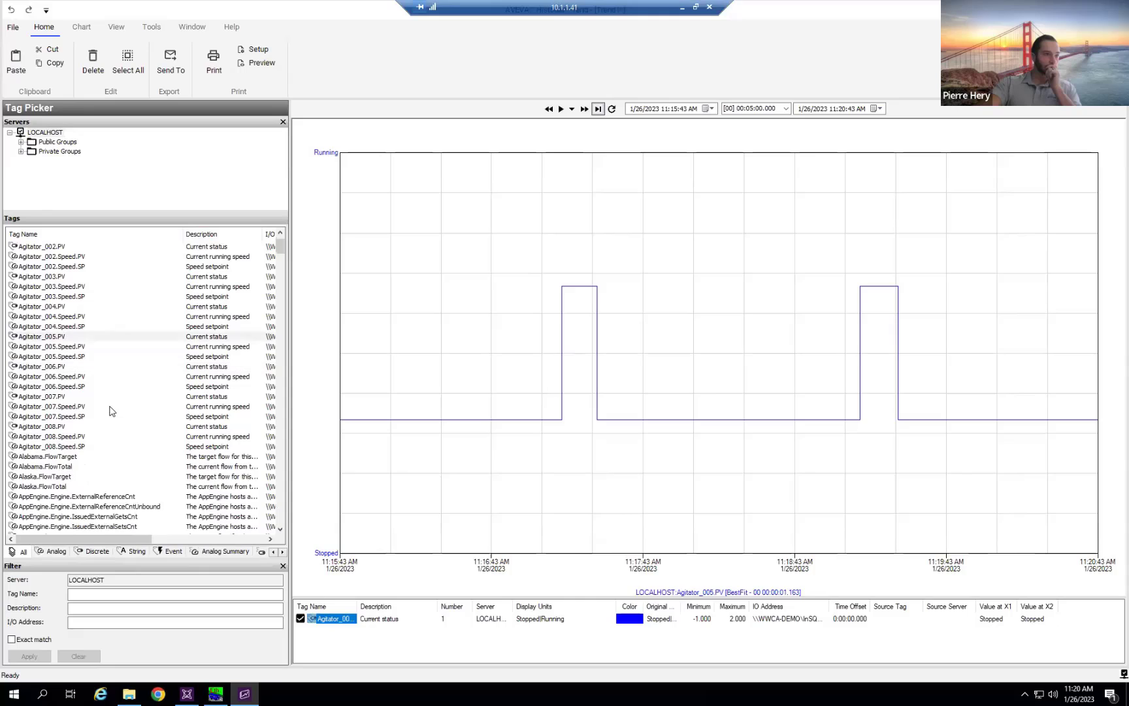
{"action": "scroll", "coordinate": [108, 425], "scroll_direction": "down", "scroll_amount": 1}
{"action": "left_click_drag", "start_coordinate": [56, 459], "coordinate": [456, 324]}
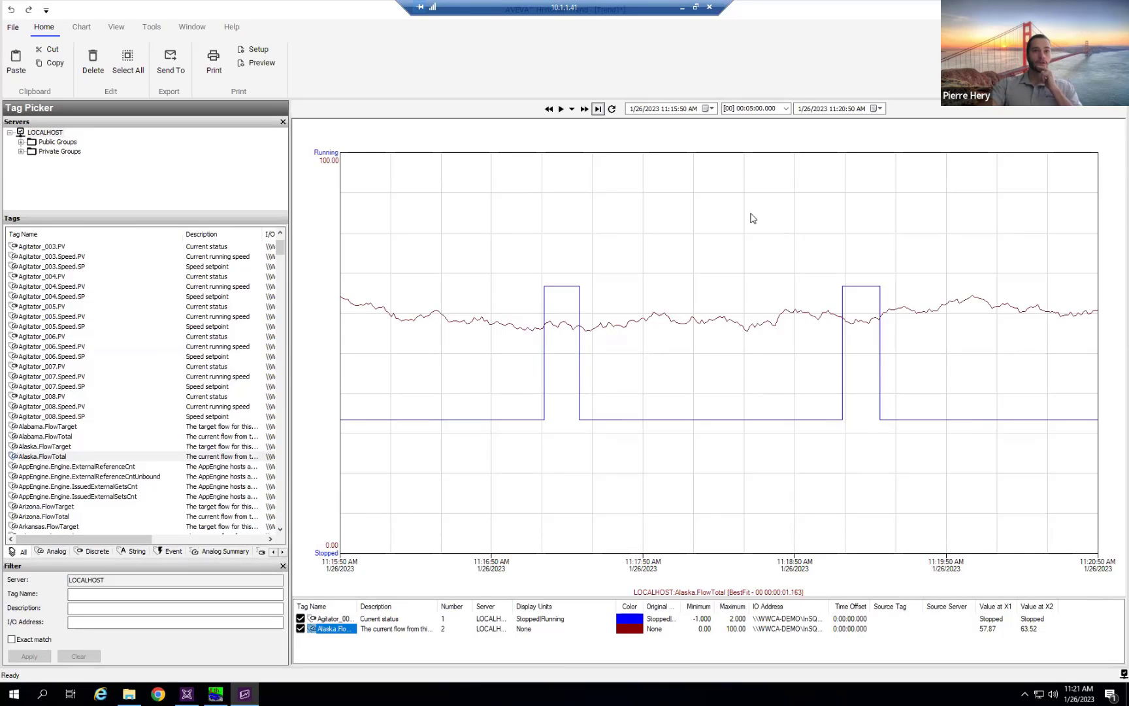
Set the trend chart's time span to 30 minutes.
{"action": "left_click", "coordinate": [760, 183]}
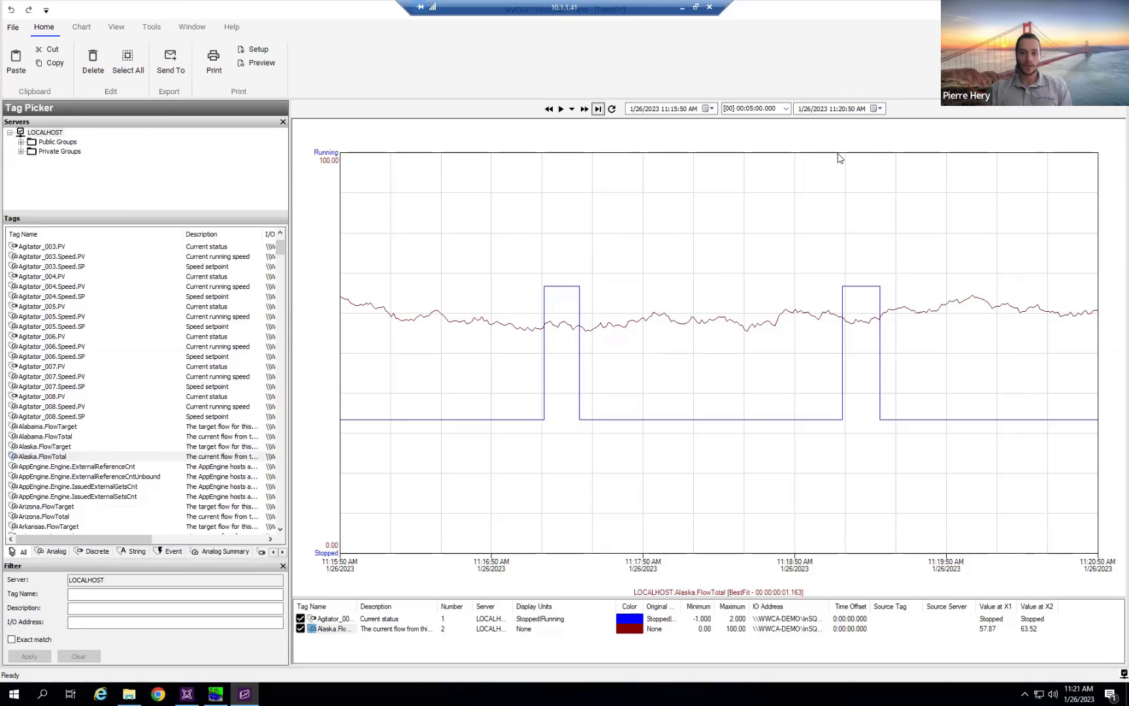
{"action": "left_click", "coordinate": [787, 109]}
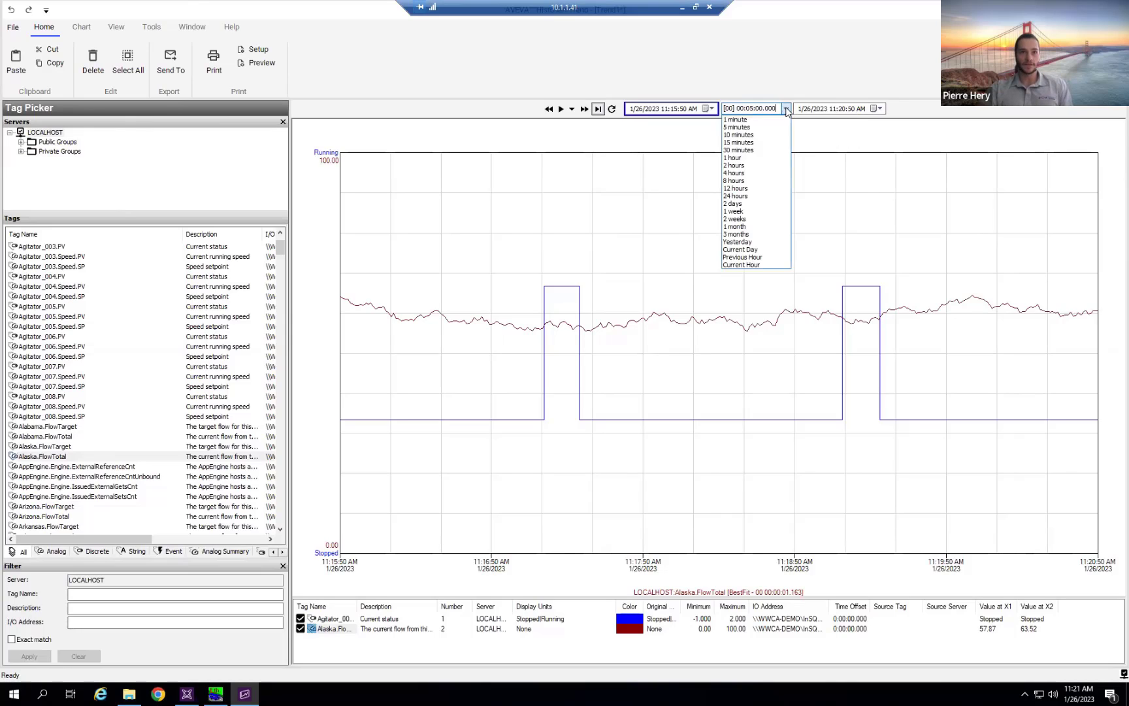
{"action": "left_click", "coordinate": [745, 150]}
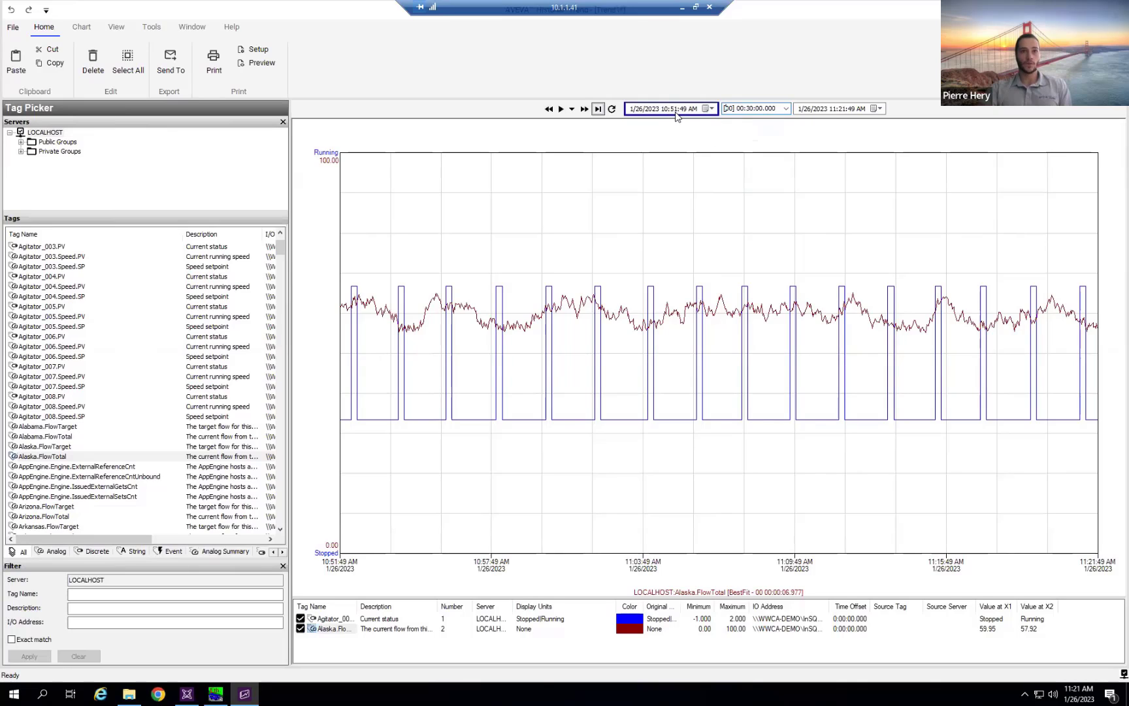
Set the trend chart's end time to 1/26/2023 11:15:49 AM and start replaying the historical data at 1x speed.
{"action": "left_click", "coordinate": [879, 109]}
{"action": "left_click", "coordinate": [879, 109]}
{"action": "left_click", "coordinate": [842, 108]}
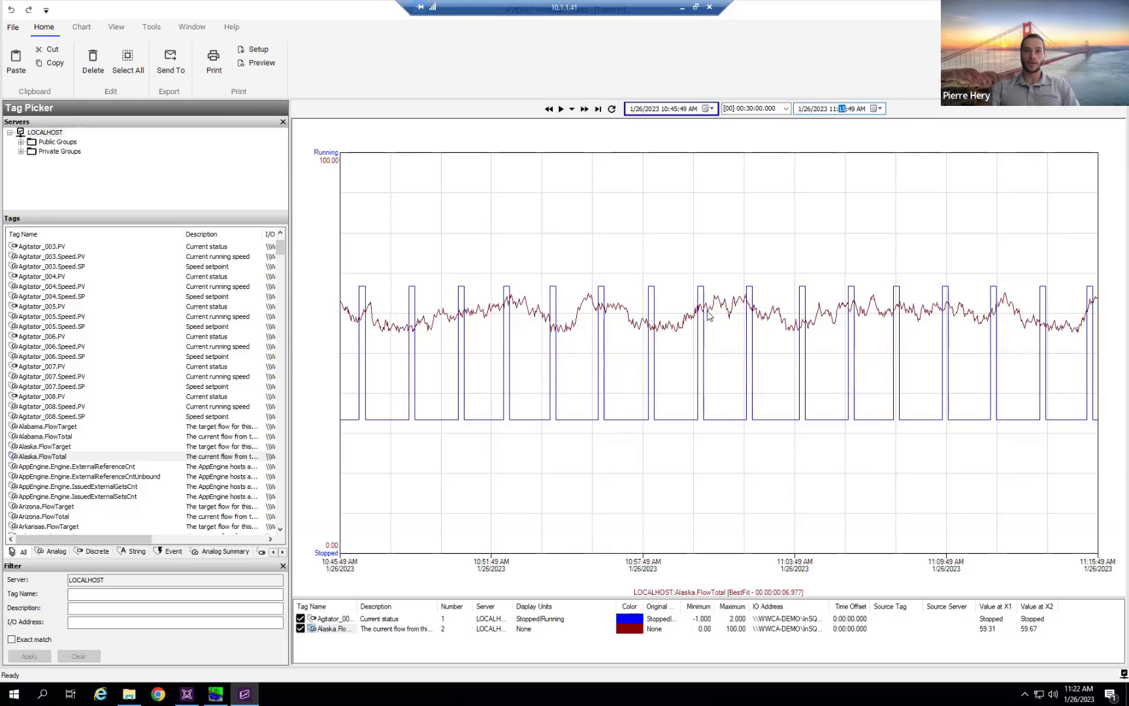
{"action": "mouse_move", "coordinate": [723, 313]}
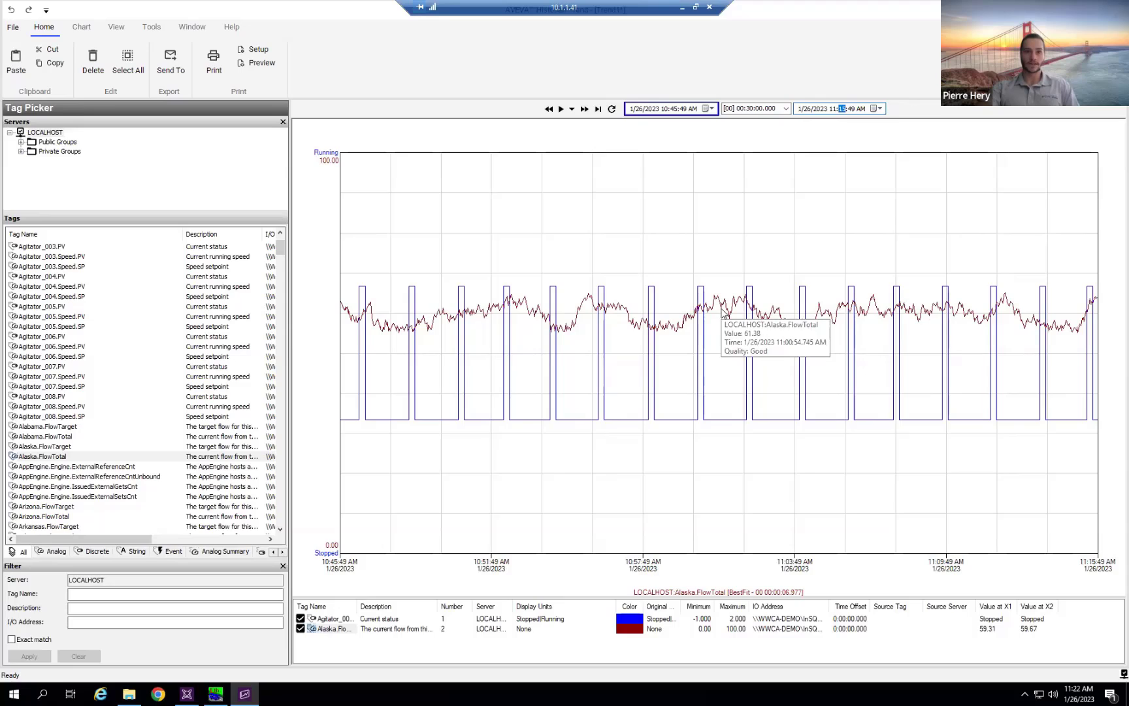
{"action": "left_click", "coordinate": [561, 109]}
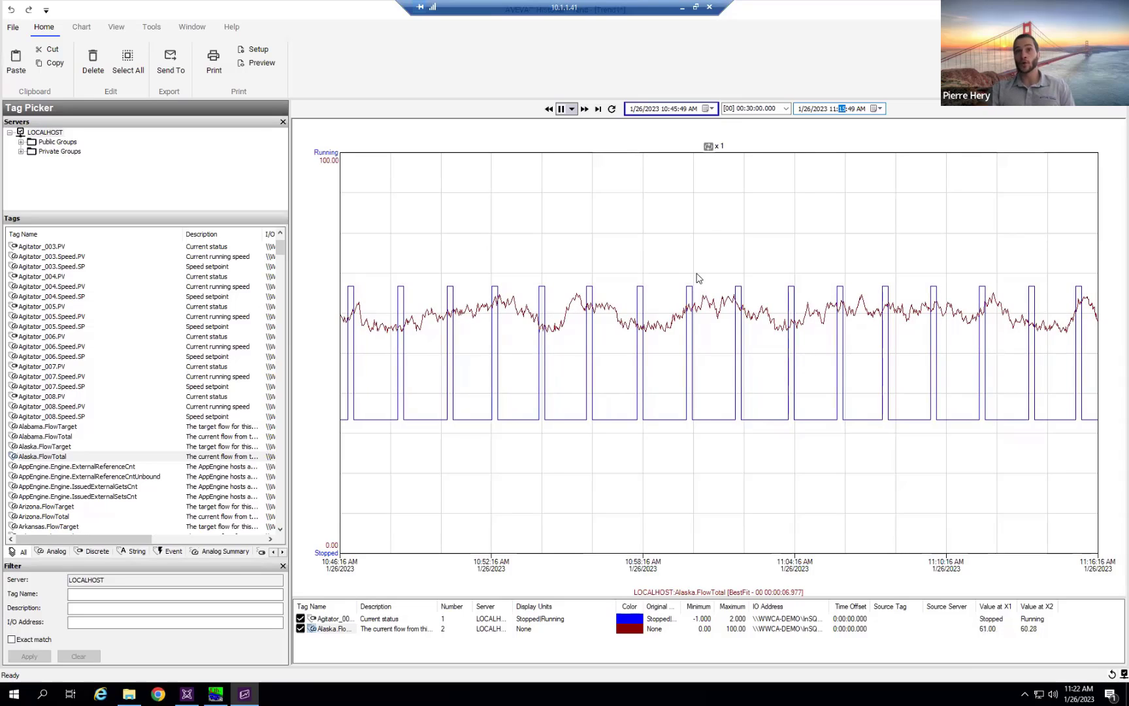
{"action": "mouse_move", "coordinate": [723, 301]}
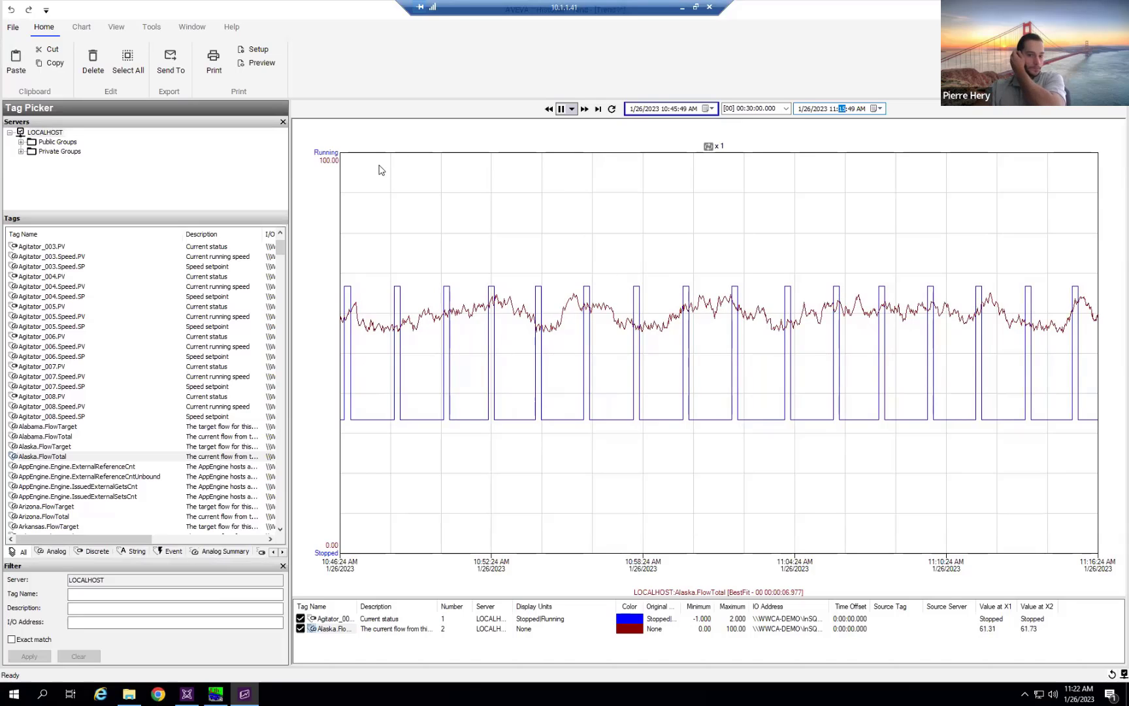
Scale up all tags on the trend chart by one increment.
{"action": "left_click", "coordinate": [81, 27]}
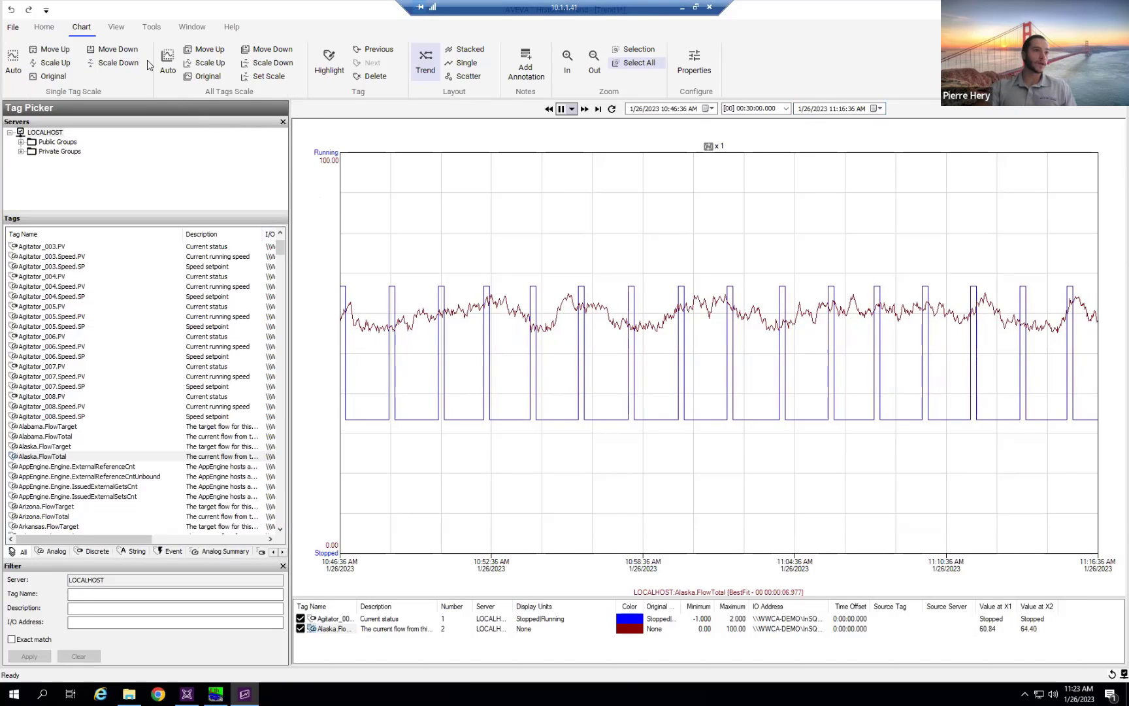
{"action": "left_click", "coordinate": [220, 70]}
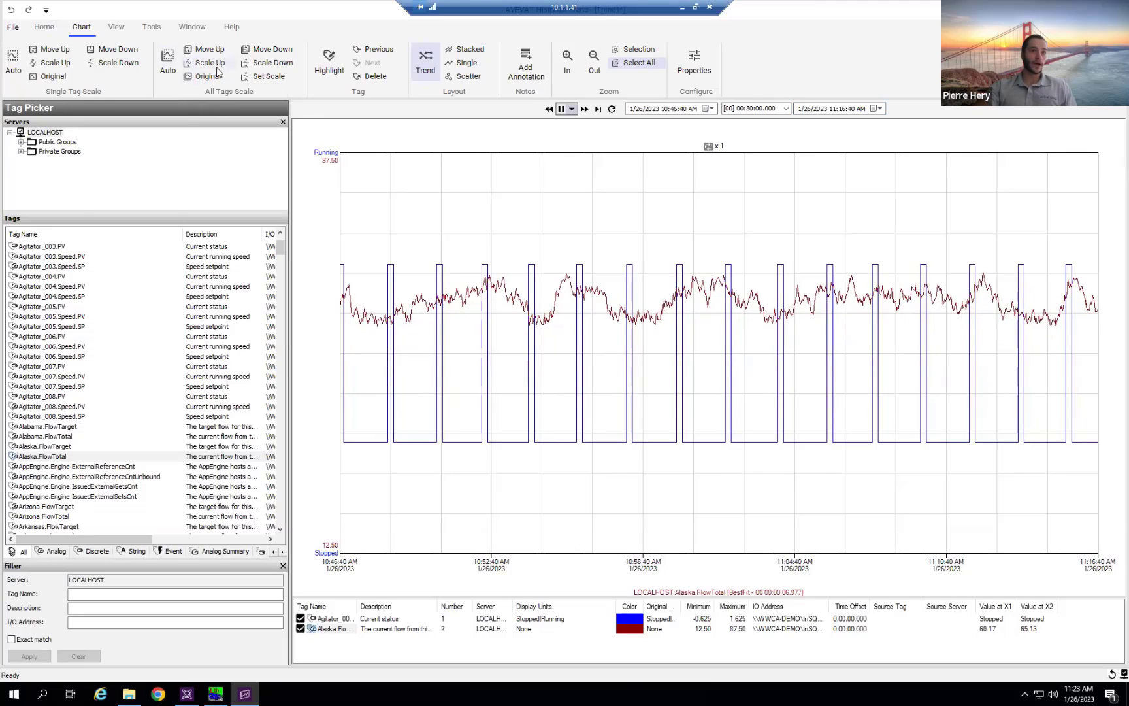
View the chart in the stacked, single and scatter layouts, and return it to the trend layout.
{"action": "left_click", "coordinate": [468, 52]}
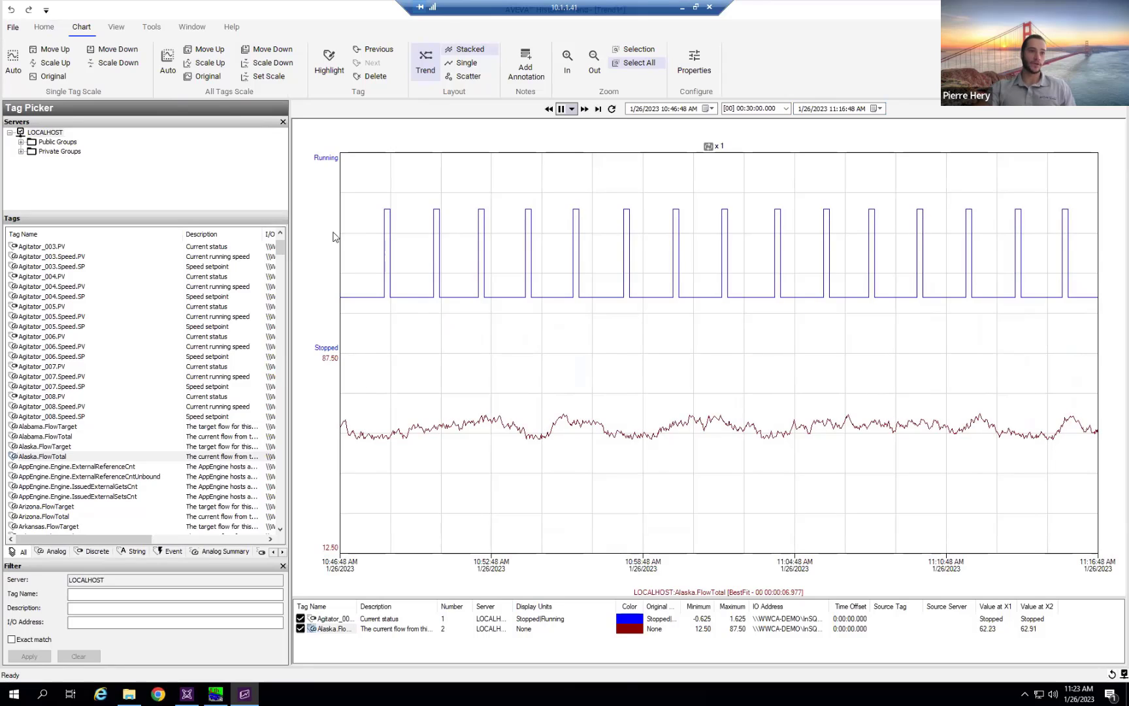
{"action": "left_click", "coordinate": [467, 65]}
{"action": "left_click", "coordinate": [469, 76]}
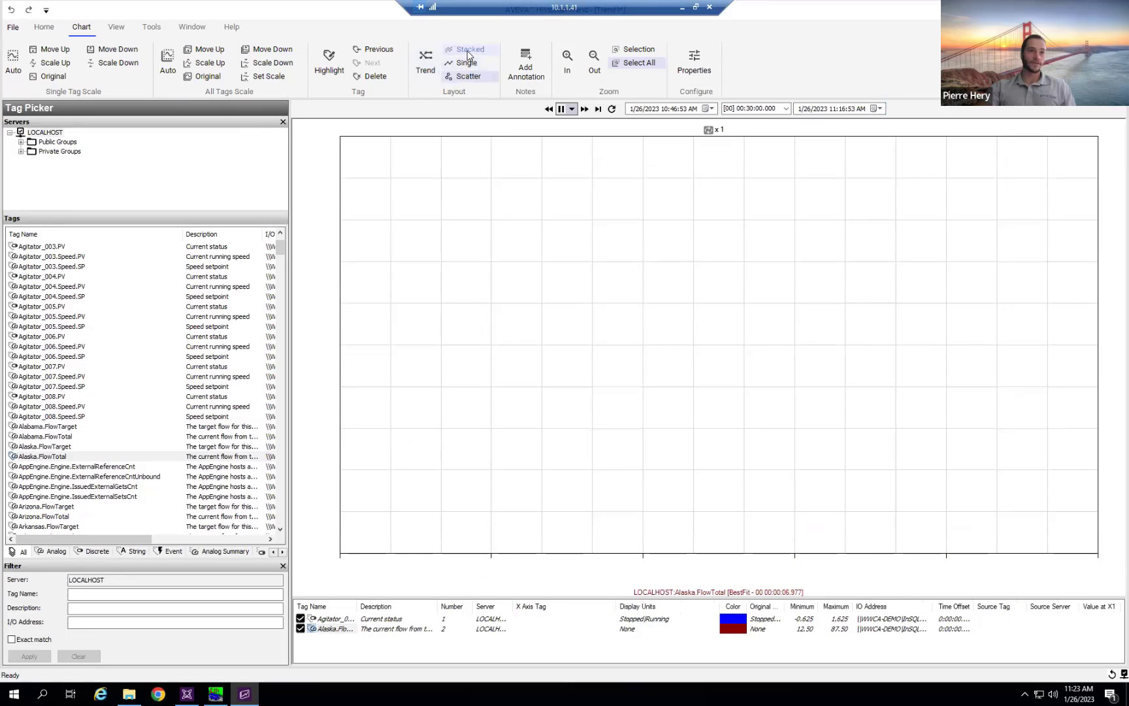
{"action": "left_click", "coordinate": [425, 62]}
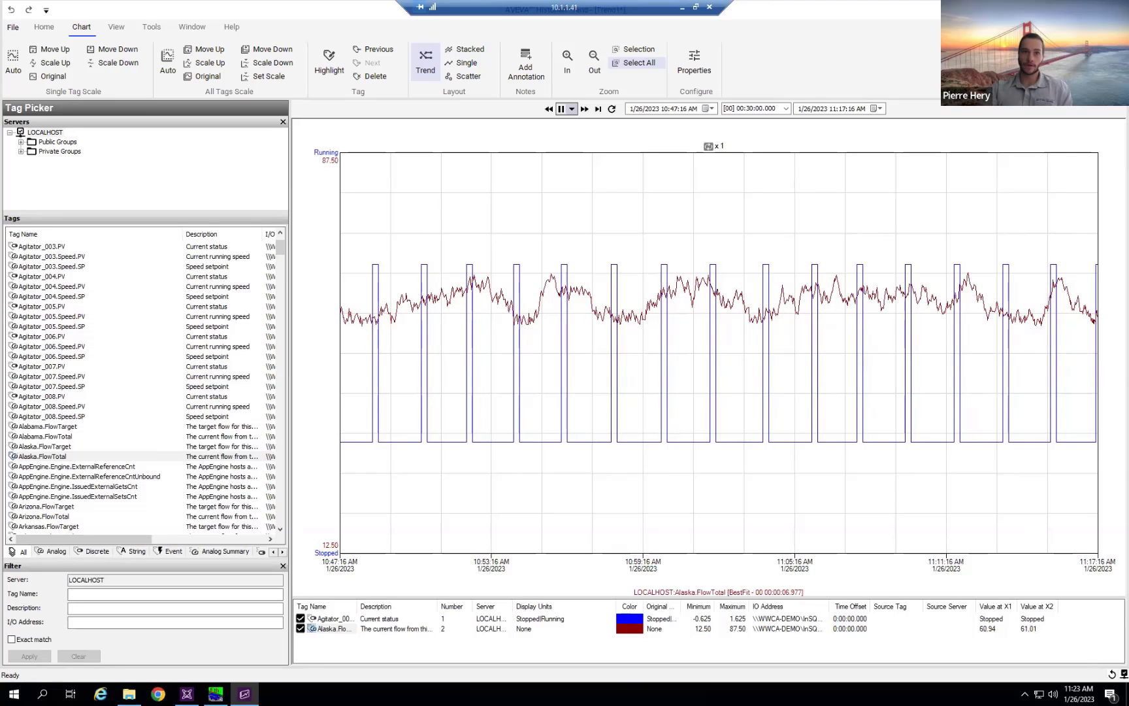
Close the Trend application and open AVEVA Historian Query.
{"action": "left_click", "coordinate": [1115, 9]}
{"action": "left_click", "coordinate": [604, 390]}
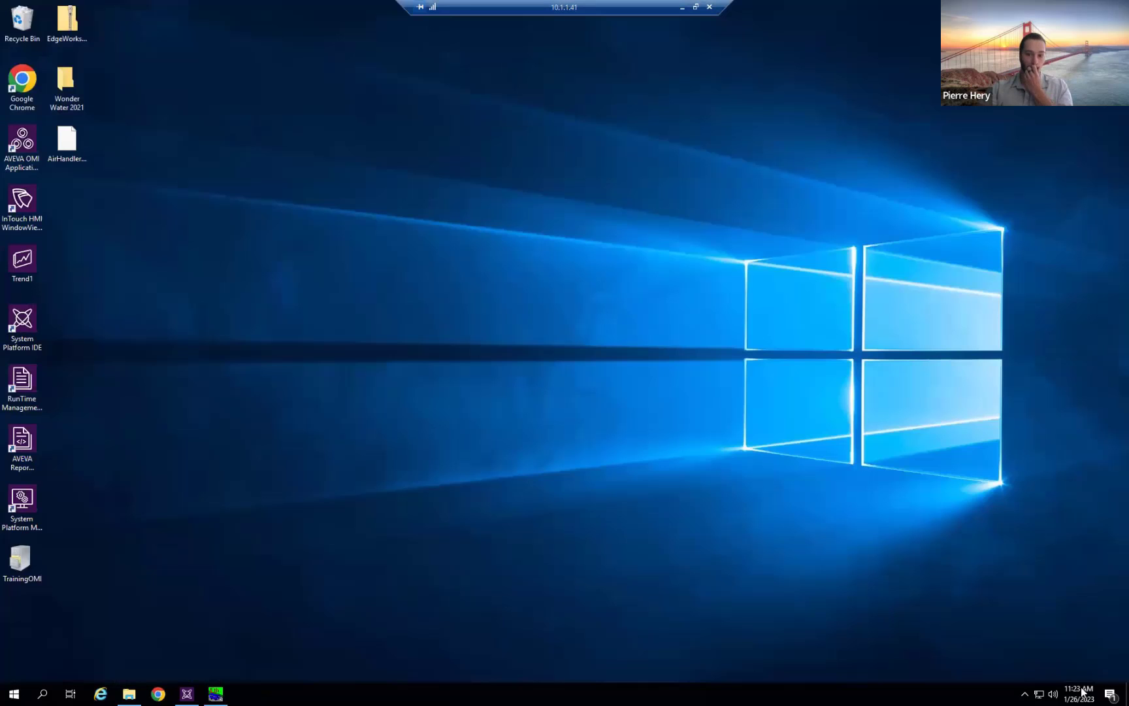
{"action": "left_click", "coordinate": [5, 692]}
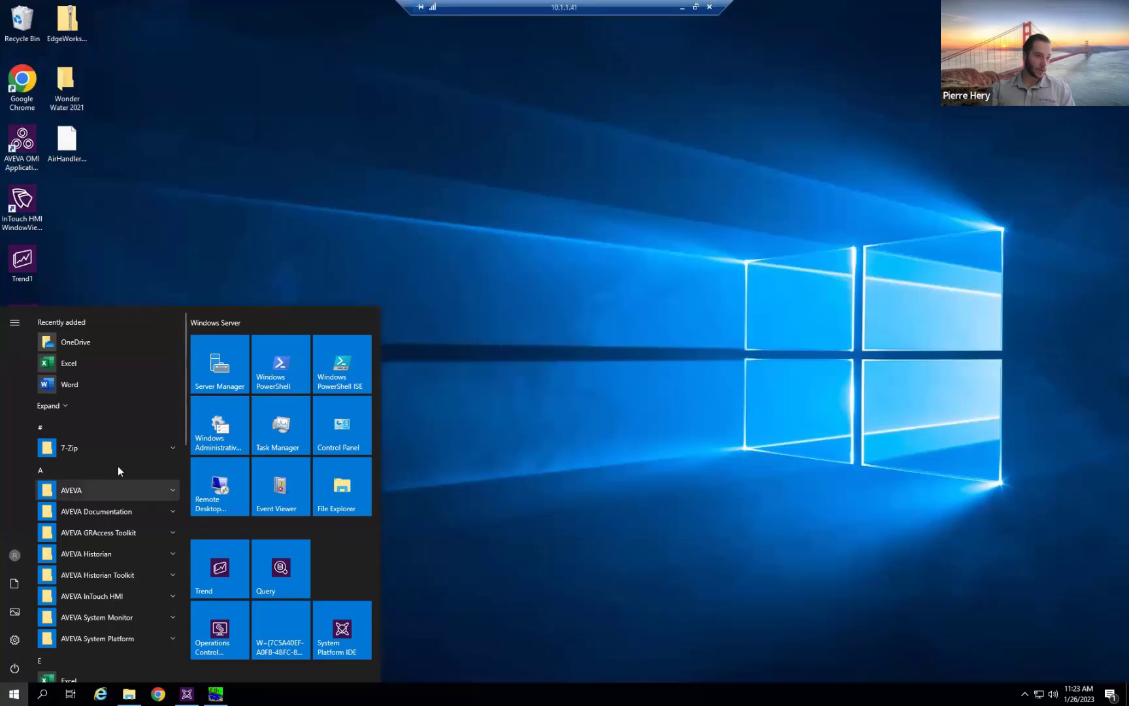
{"action": "left_click", "coordinate": [136, 558]}
{"action": "scroll", "coordinate": [128, 516], "scroll_direction": "down", "scroll_amount": 2}
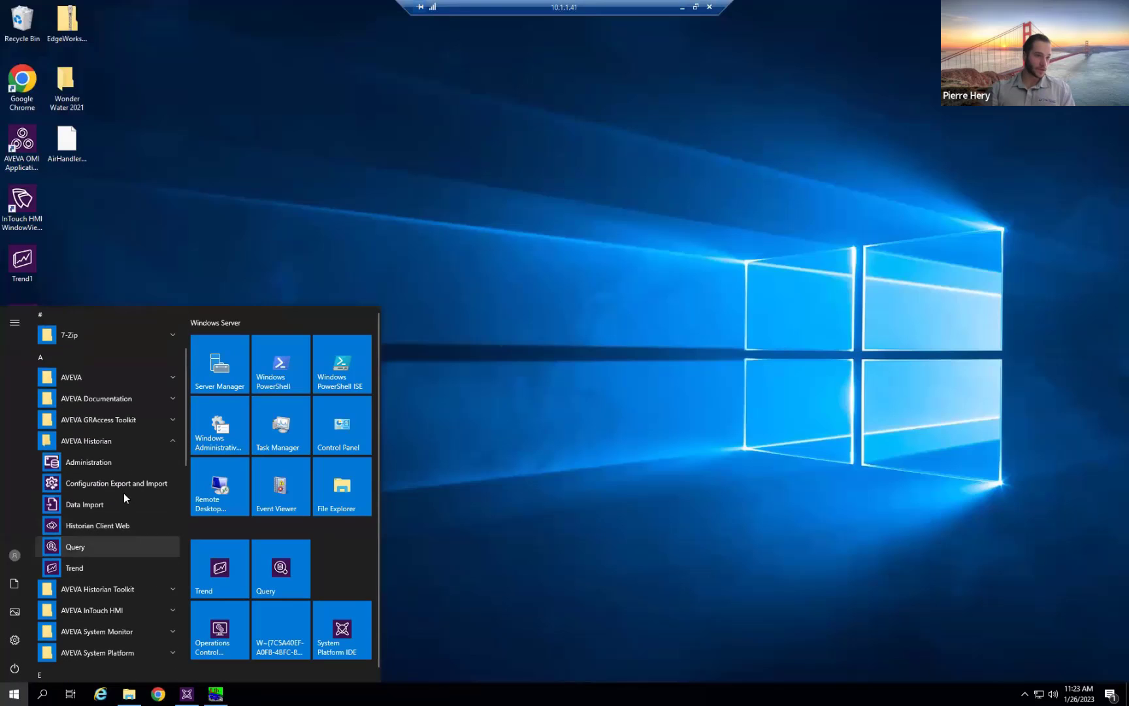
{"action": "left_click", "coordinate": [110, 548]}
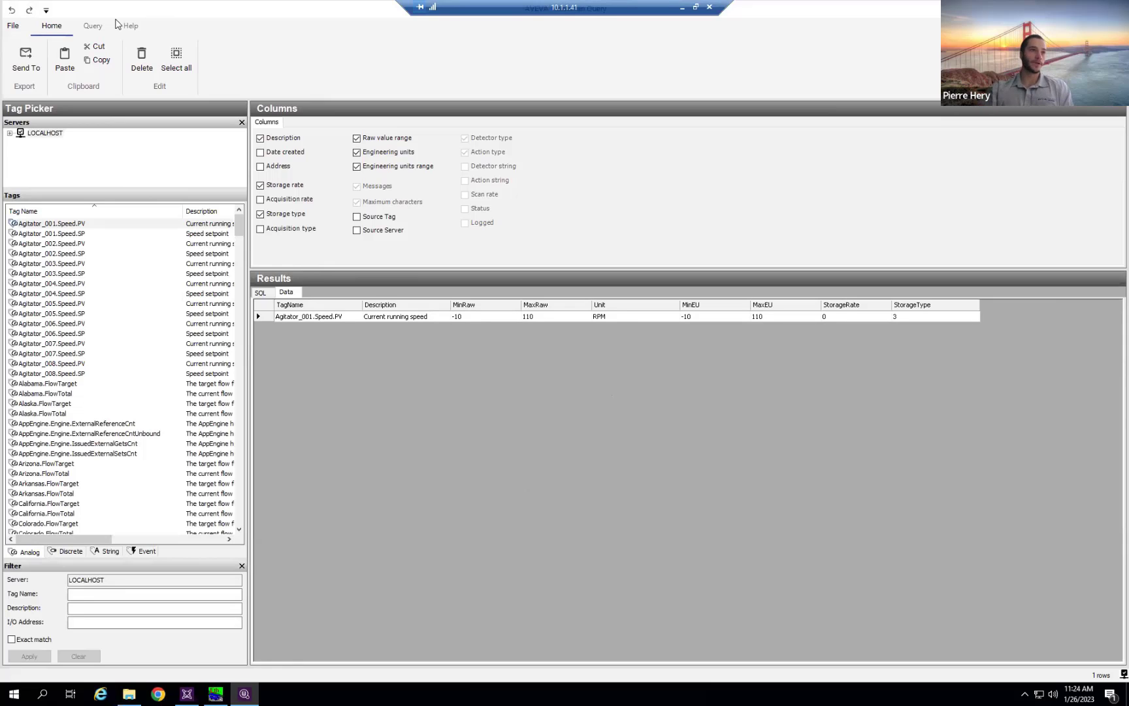
Examine the query options, the generated SQL and the data results of the tag details query for Agitator_001.Speed.PV.
{"action": "left_click", "coordinate": [95, 29]}
{"action": "left_click", "coordinate": [53, 28]}
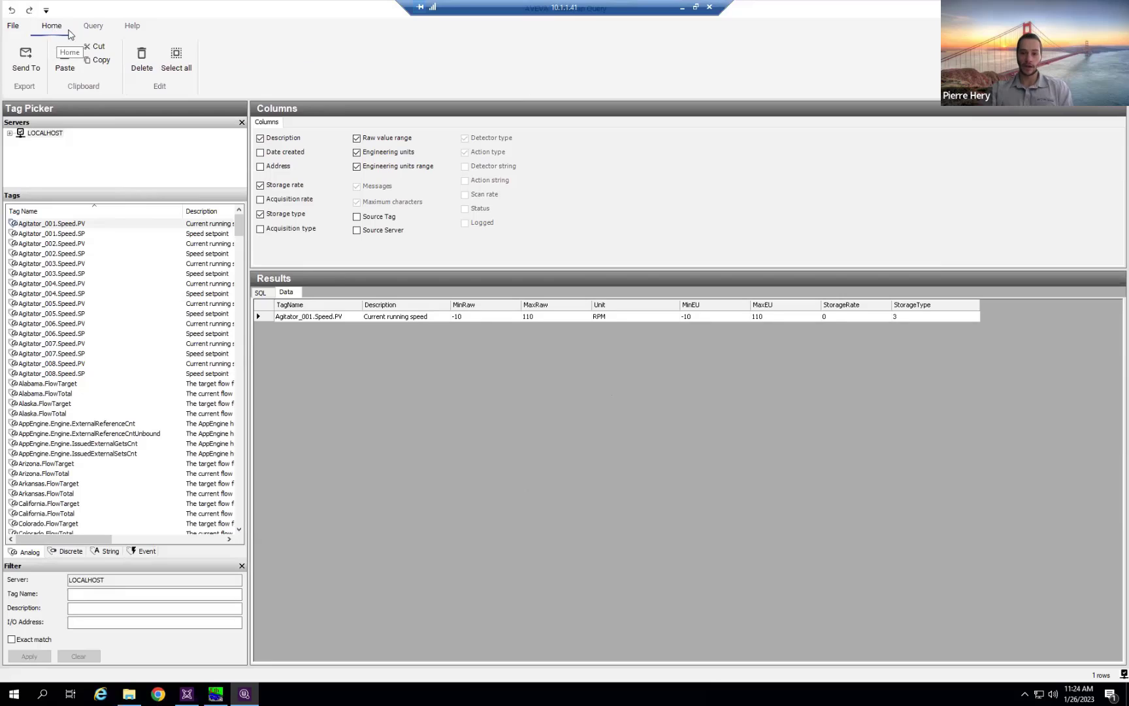
{"action": "left_click", "coordinate": [81, 29]}
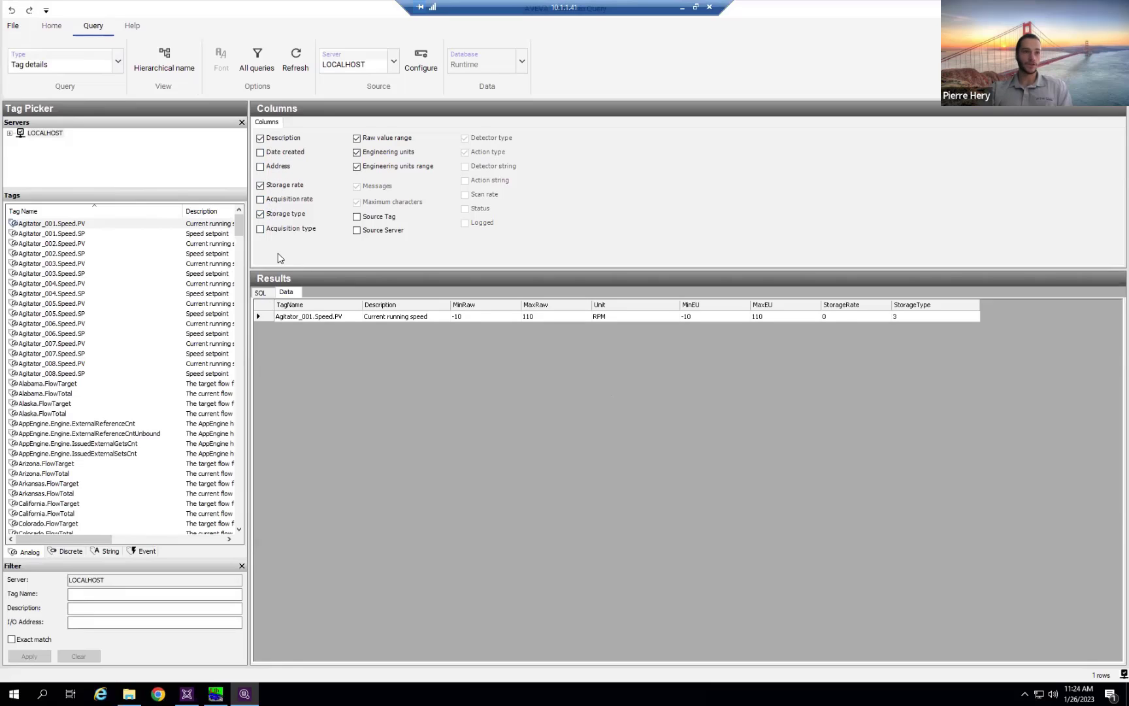
{"action": "left_click", "coordinate": [262, 293]}
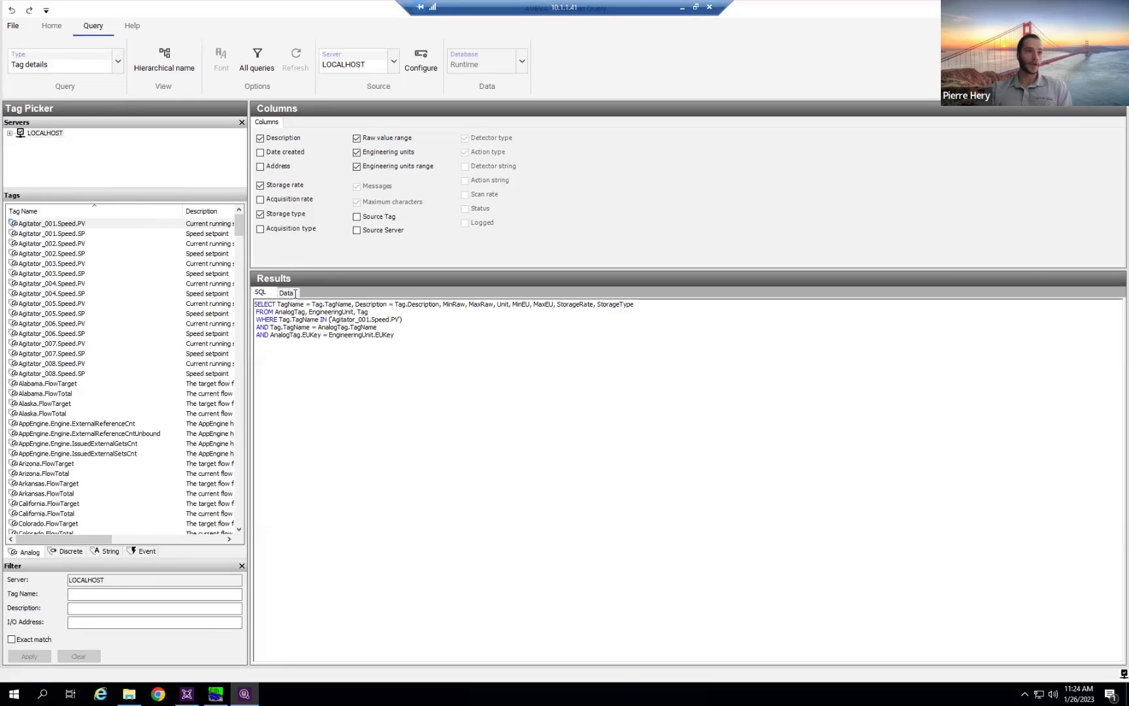
{"action": "left_click", "coordinate": [287, 292]}
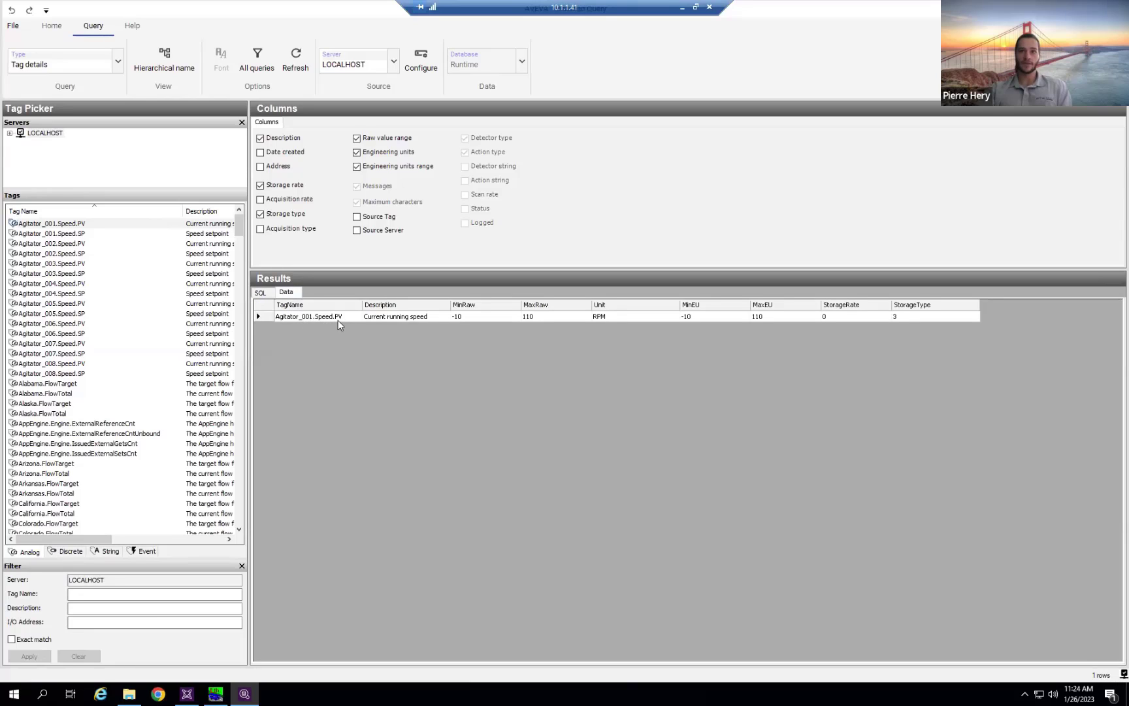
{"action": "left_click", "coordinate": [265, 294]}
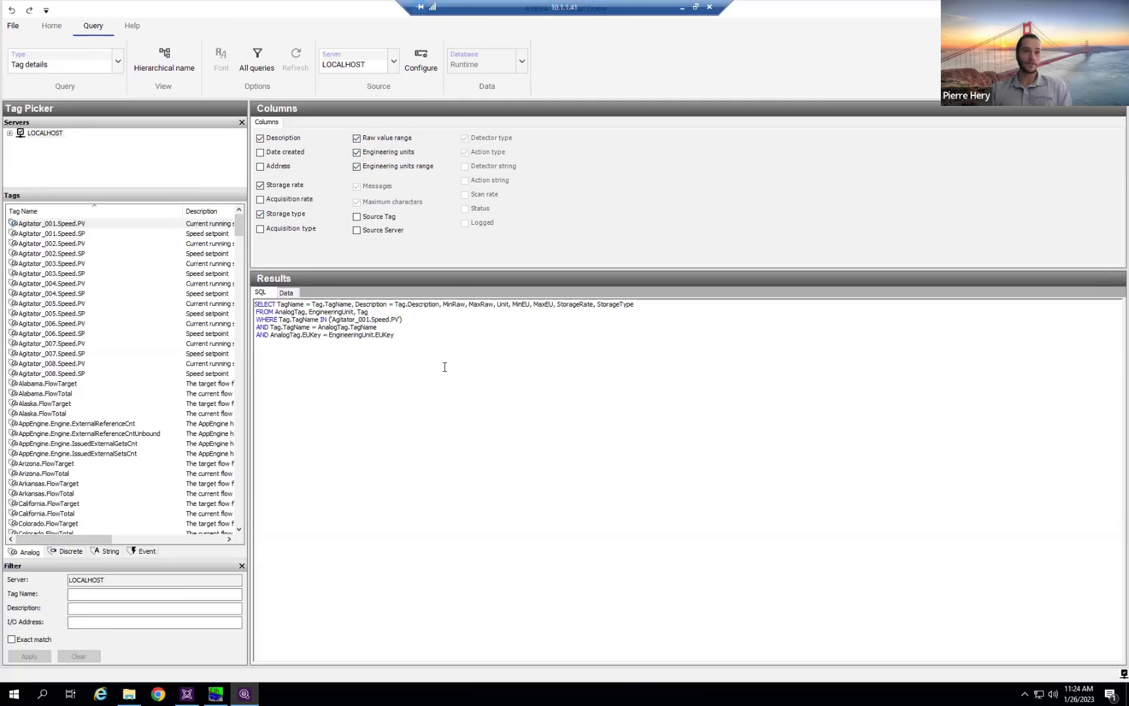
{"action": "left_click_drag", "start_coordinate": [256, 305], "coordinate": [429, 348]}
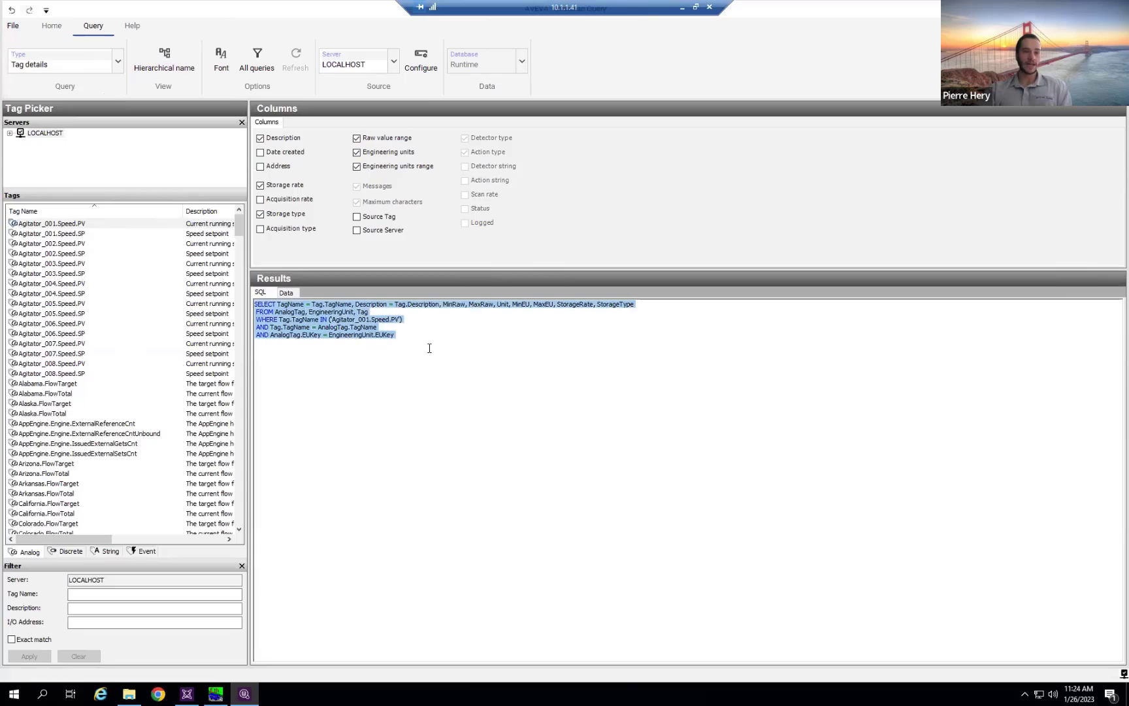
{"action": "left_click", "coordinate": [434, 381]}
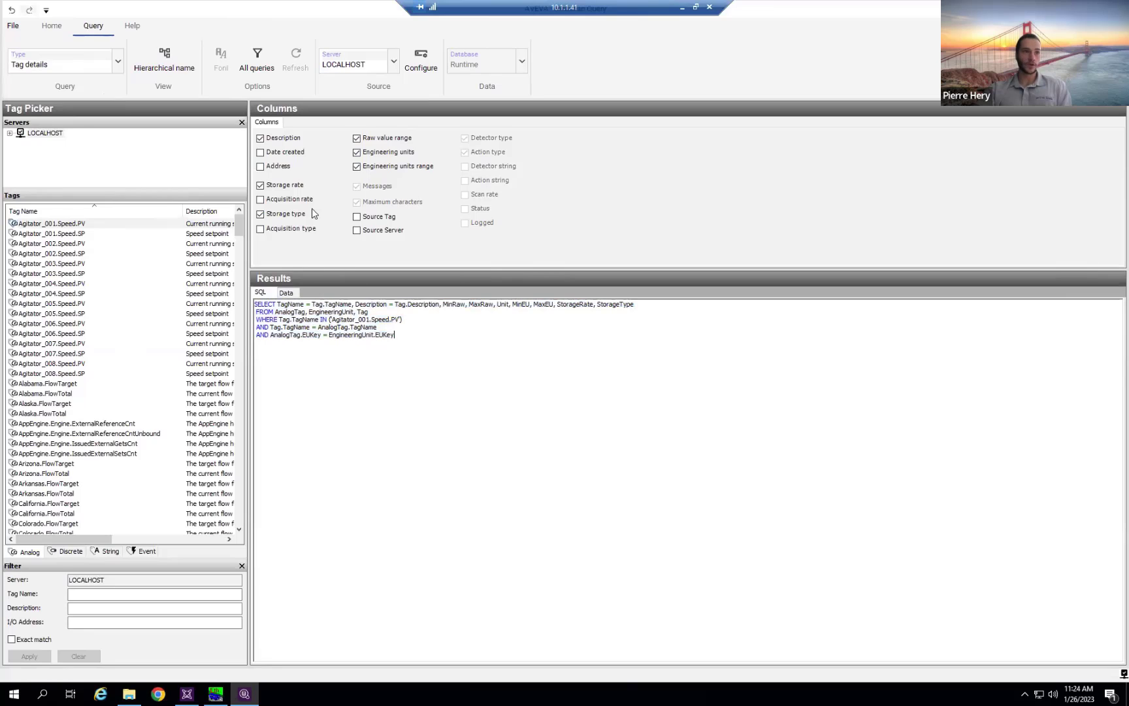
Add the Date created column to the tag details query and review its data and SQL.
{"action": "left_click", "coordinate": [262, 154]}
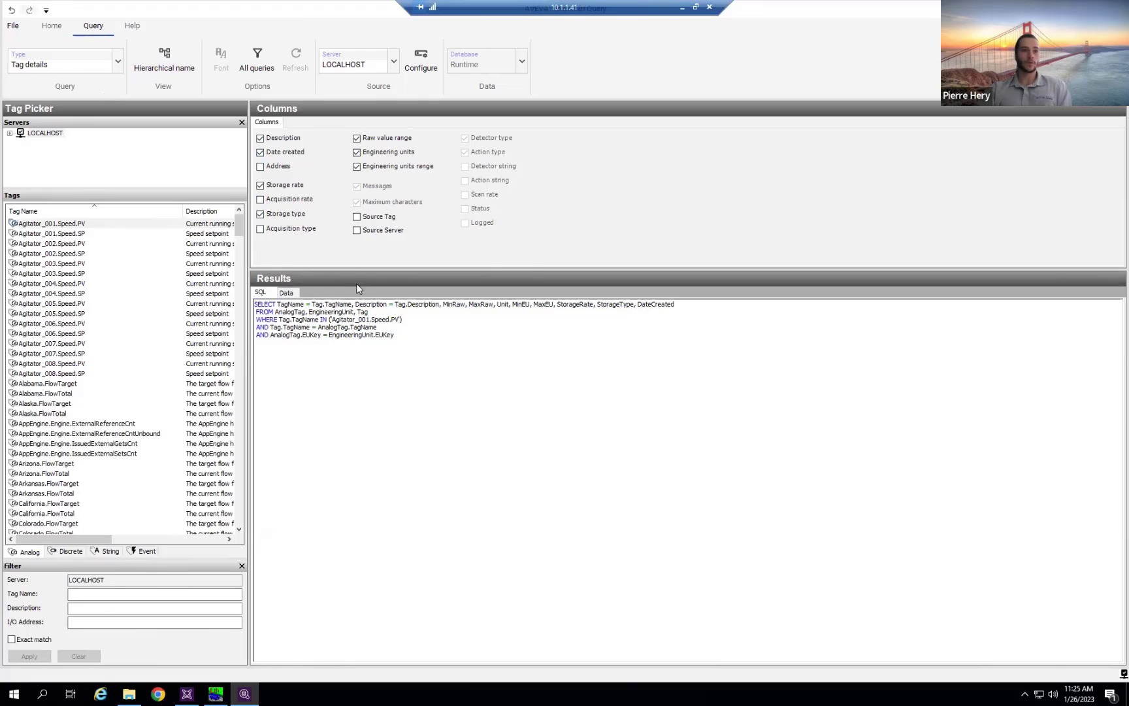
{"action": "left_click", "coordinate": [287, 294]}
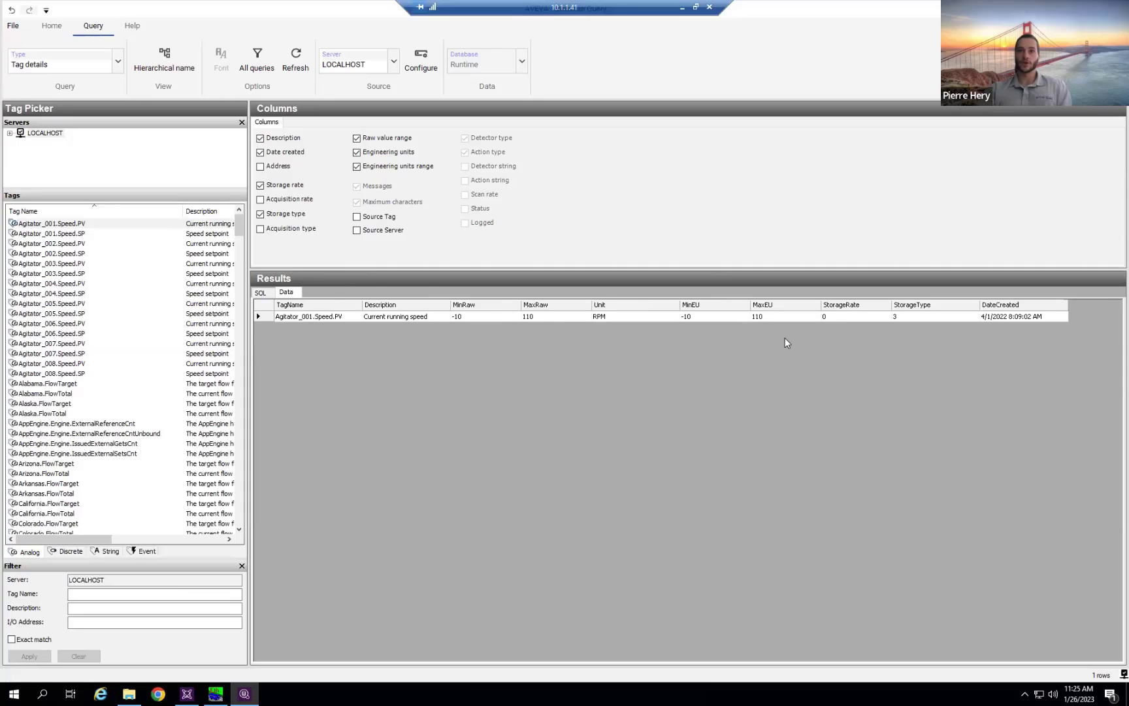
{"action": "left_click", "coordinate": [265, 293]}
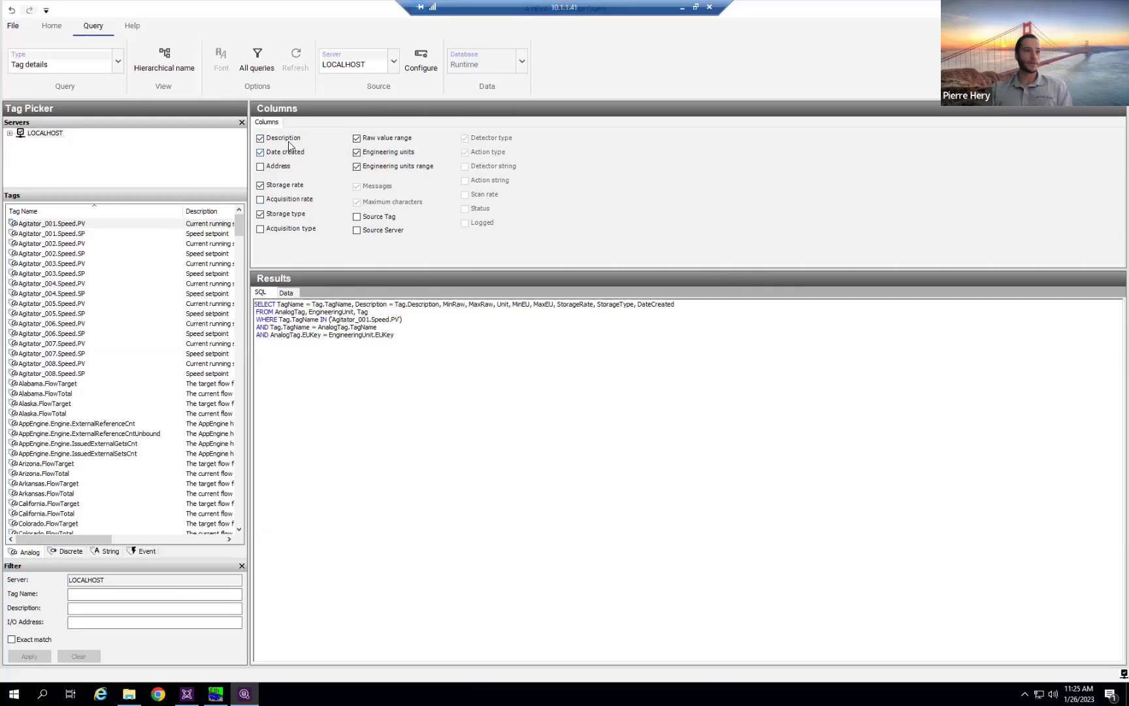
Change the query type to Analog statistics.
{"action": "left_click", "coordinate": [118, 63]}
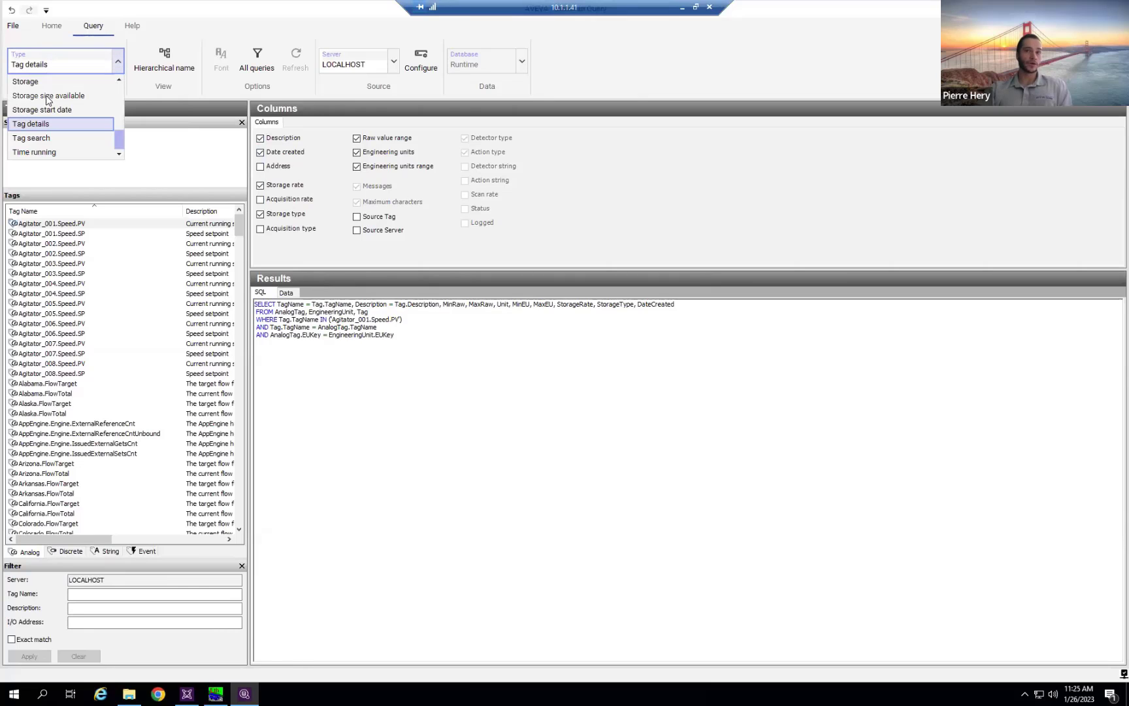
{"action": "scroll", "coordinate": [56, 133], "scroll_direction": "up", "scroll_amount": 7}
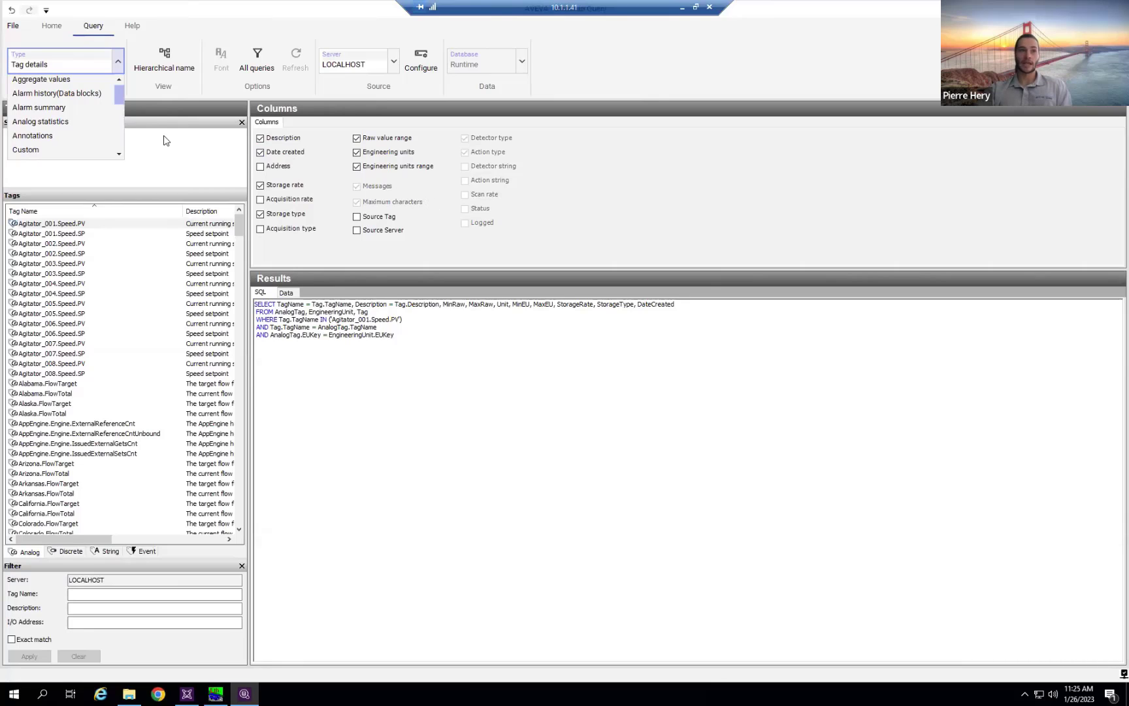
{"action": "left_click", "coordinate": [49, 123]}
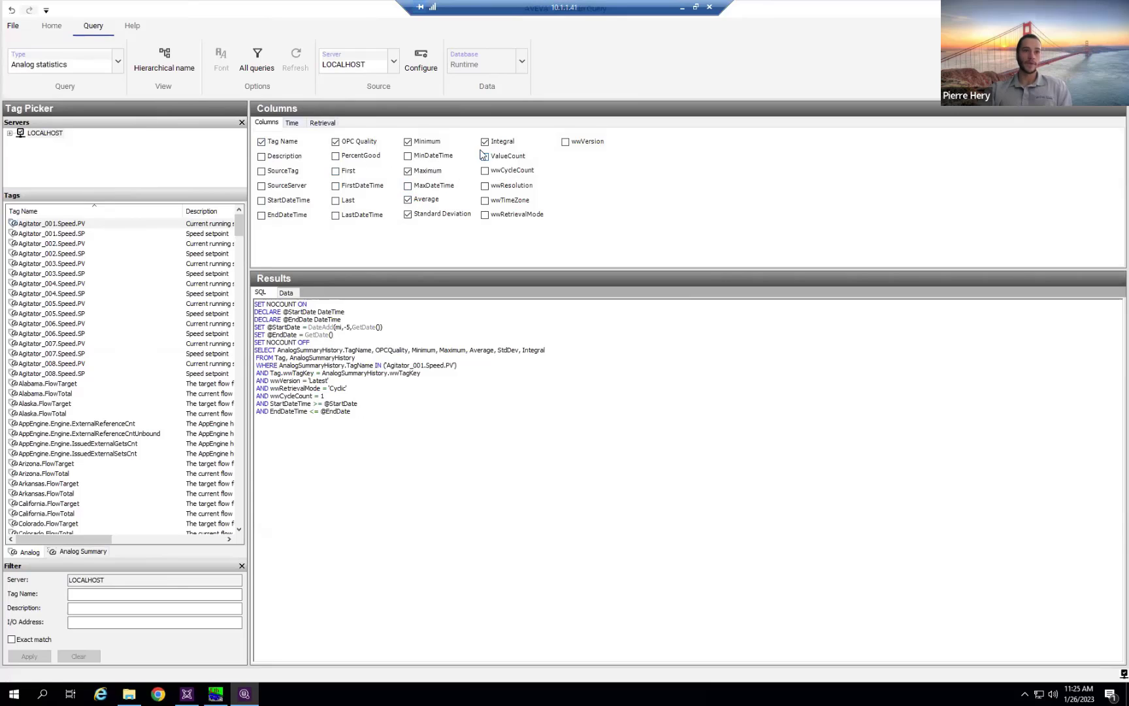
Add the MinDateTime, wwCycleCount, wwResolution, StartDateTime and EndDateTime columns to the analog statistics query.
{"action": "left_click", "coordinate": [409, 156]}
{"action": "left_click", "coordinate": [511, 173]}
{"action": "left_click", "coordinate": [510, 187]}
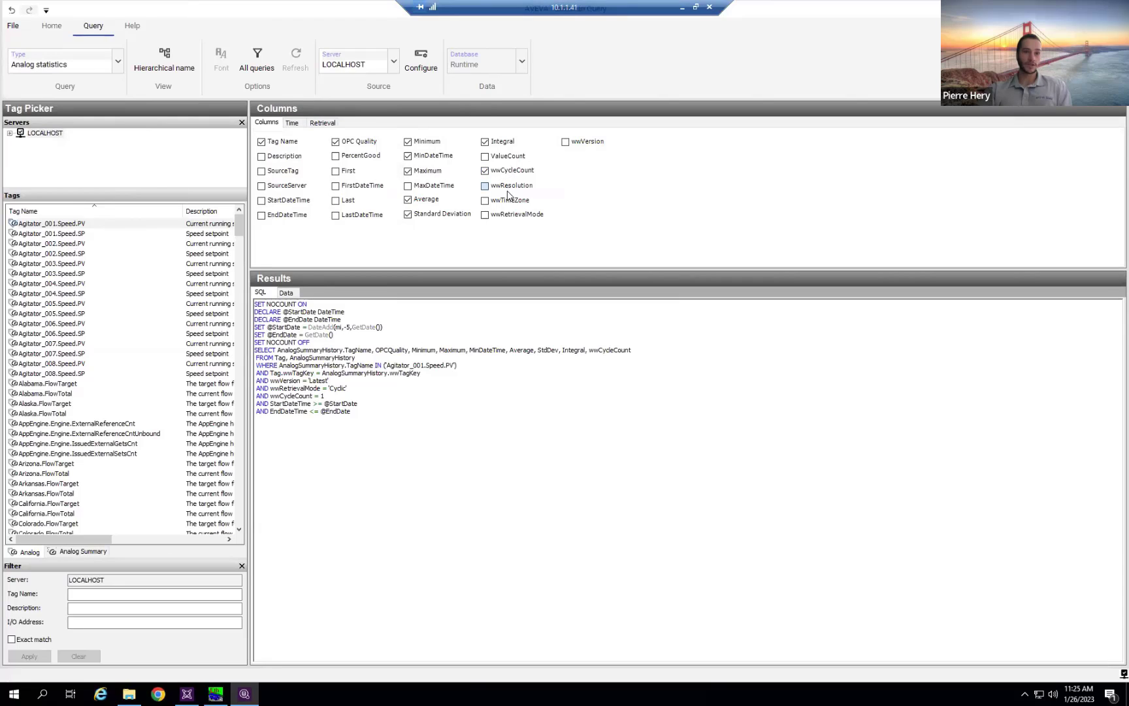
{"action": "left_click", "coordinate": [288, 201]}
{"action": "left_click", "coordinate": [289, 216]}
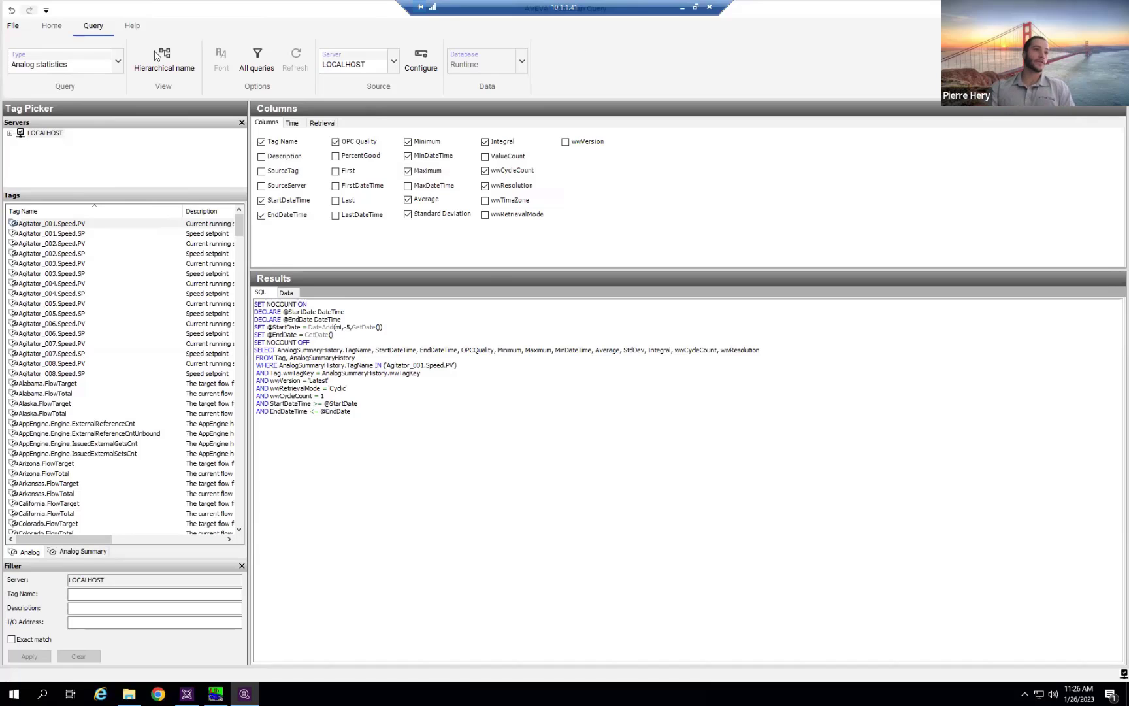
Look through the available query types, keeping Analog statistics selected.
{"action": "left_click", "coordinate": [118, 62]}
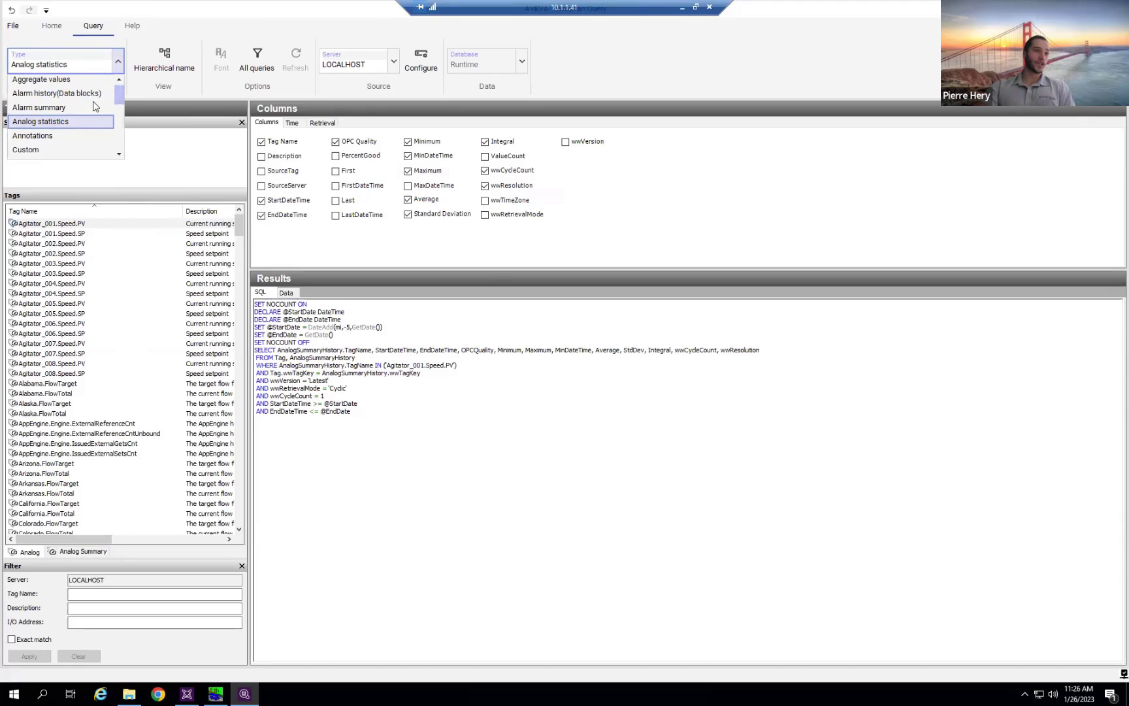
{"action": "left_click_drag", "start_coordinate": [119, 96], "coordinate": [119, 90]}
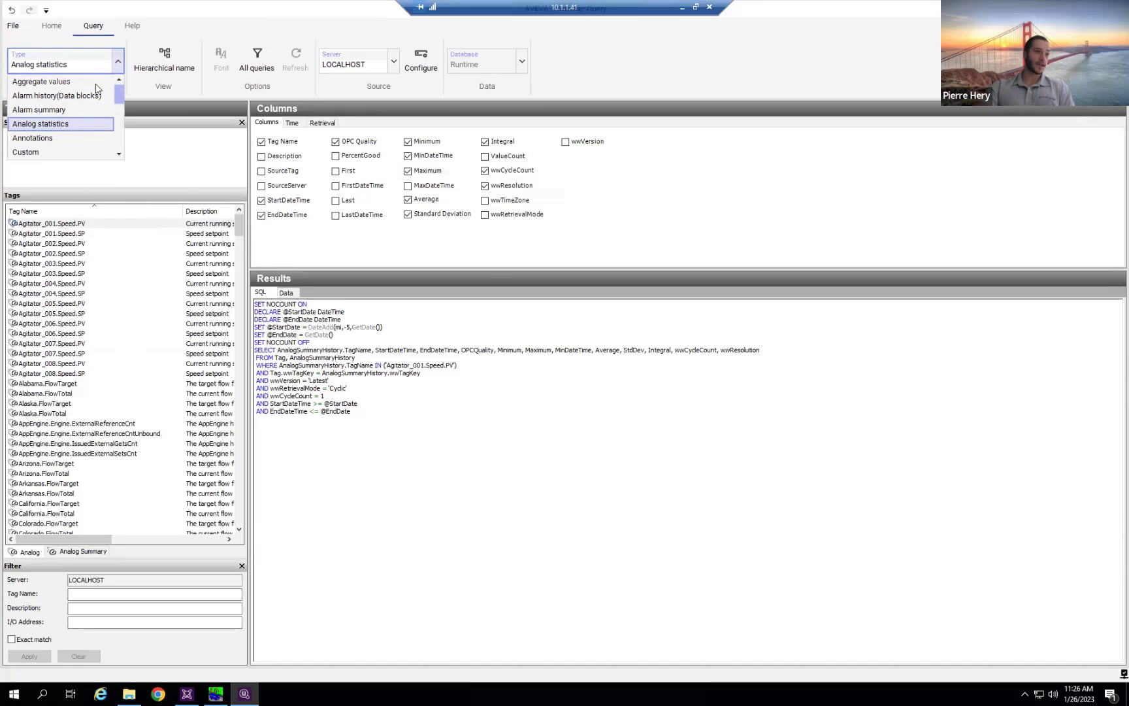
{"action": "scroll", "coordinate": [75, 129], "scroll_direction": "down", "scroll_amount": 1}
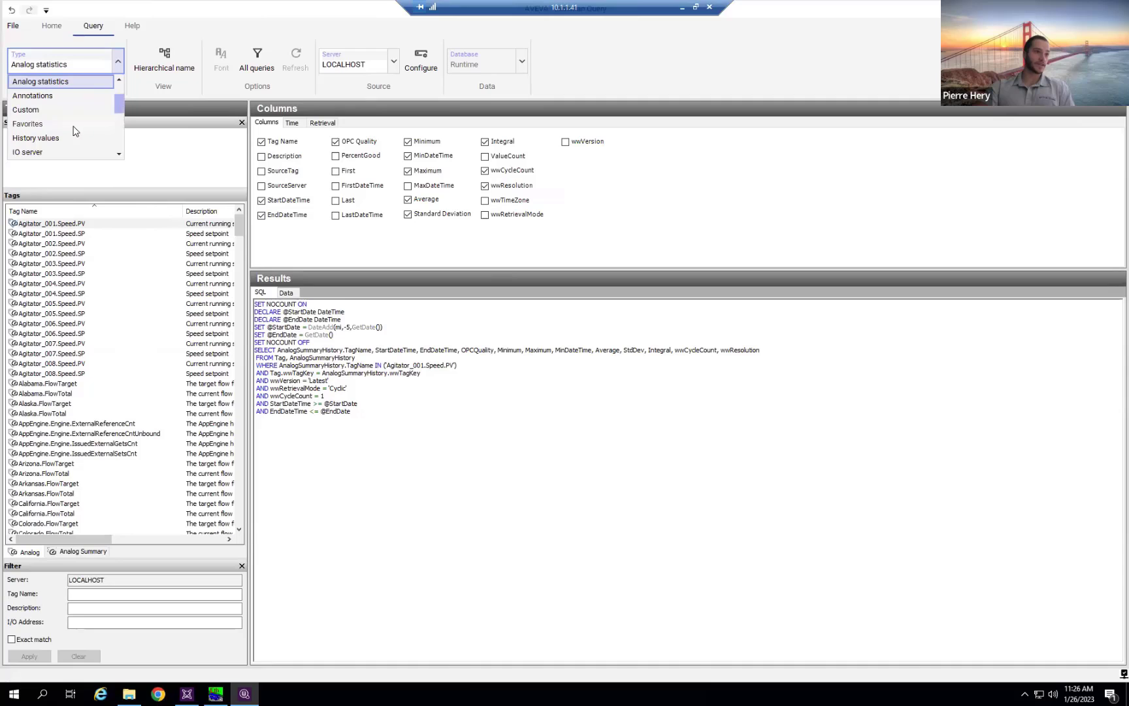
{"action": "scroll", "coordinate": [75, 131], "scroll_direction": "down", "scroll_amount": 1}
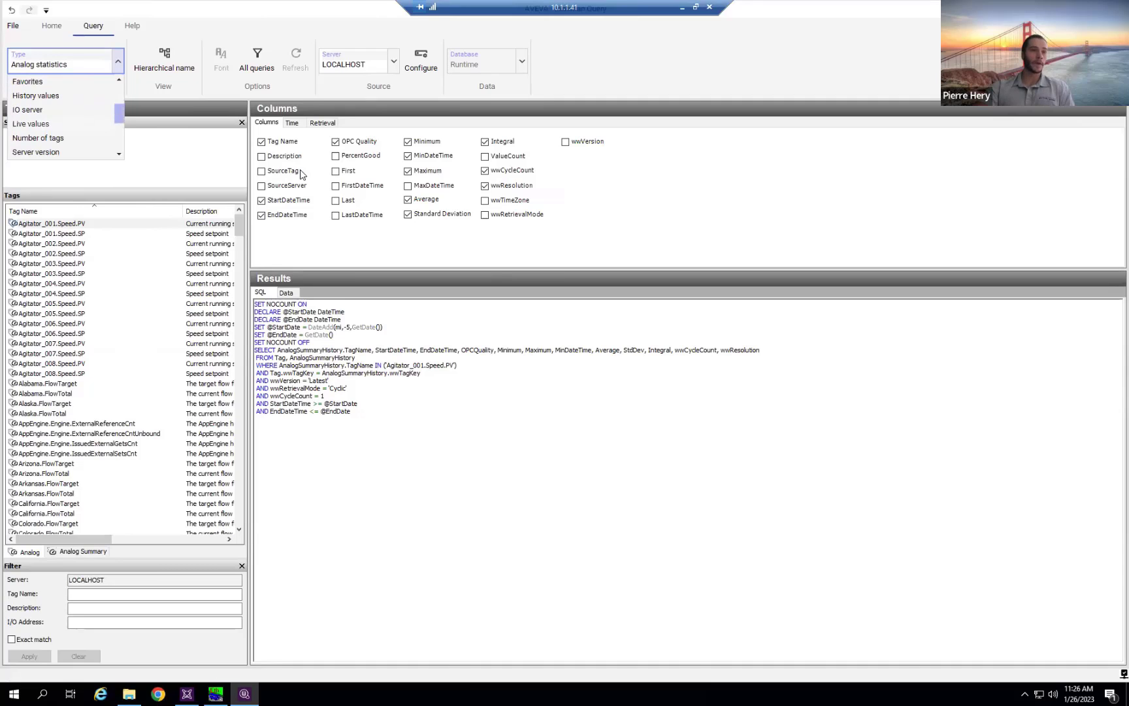
{"action": "left_click", "coordinate": [204, 172]}
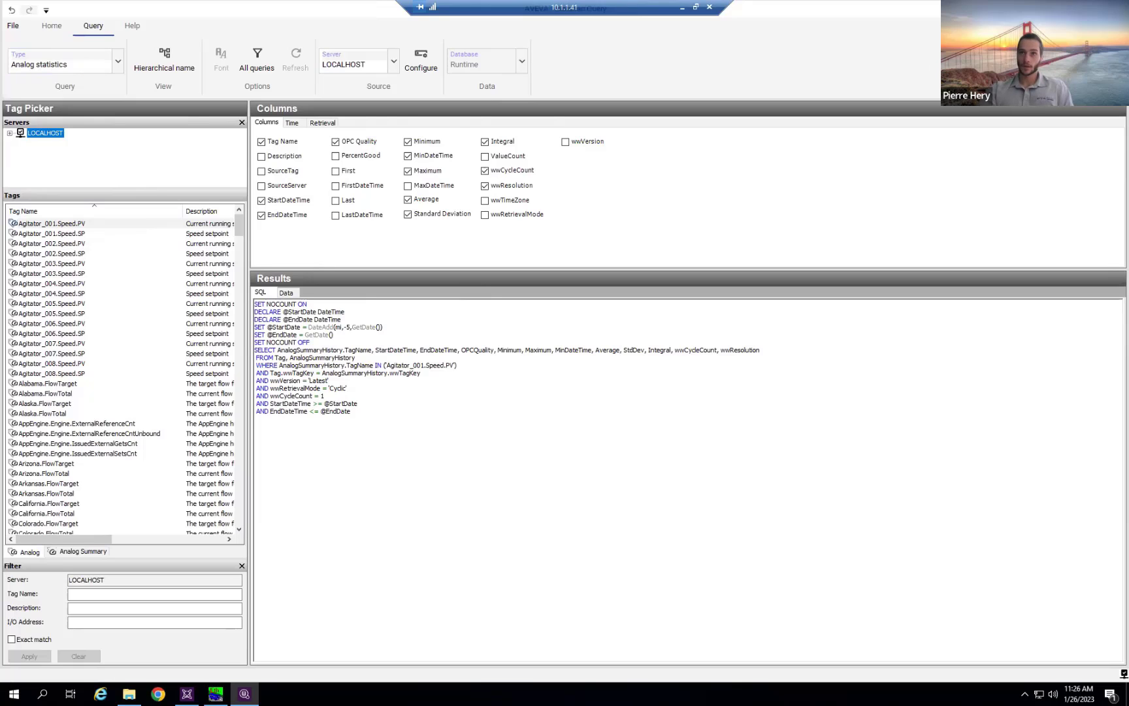
Close the Query tool and launch Historian Client Web from the AVEVA Historian programs.
{"action": "left_click", "coordinate": [1114, 10]}
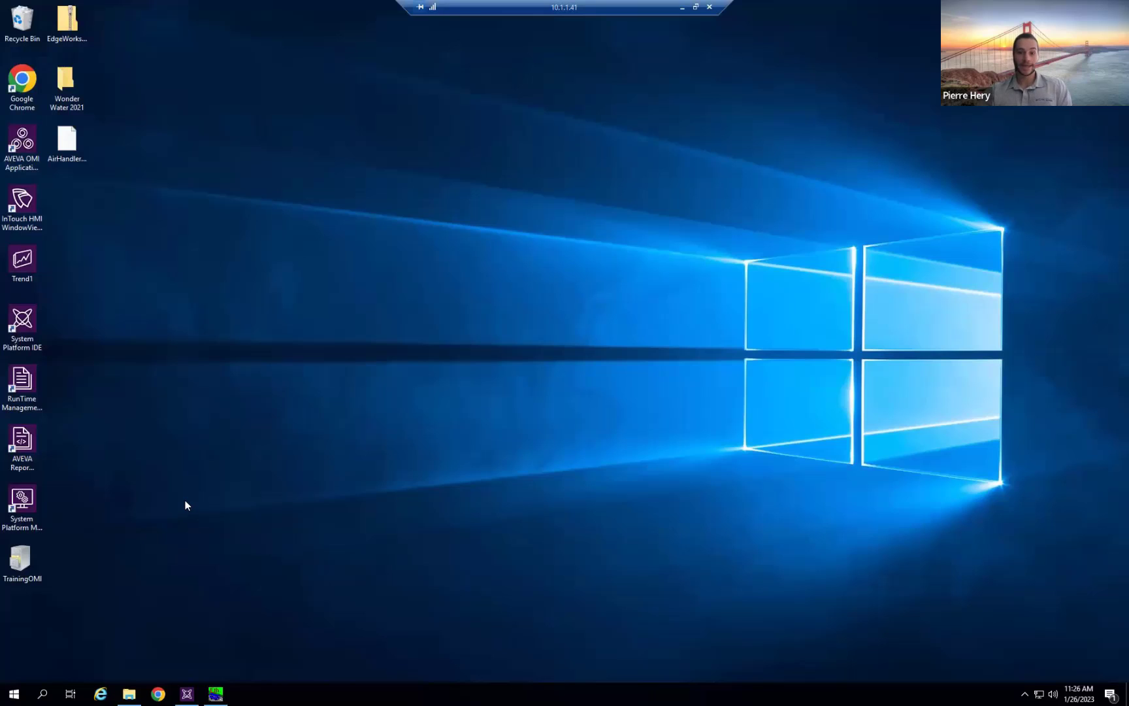
{"action": "left_click", "coordinate": [14, 694]}
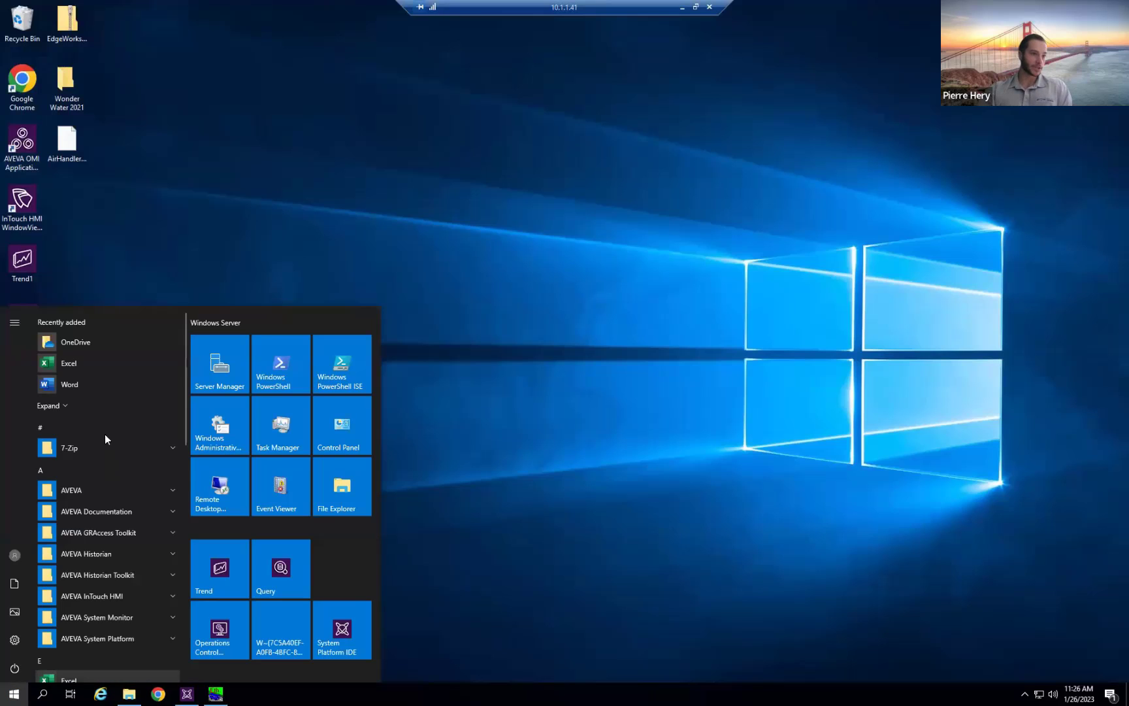
{"action": "left_click", "coordinate": [110, 549]}
{"action": "scroll", "coordinate": [112, 547], "scroll_direction": "down", "scroll_amount": 3}
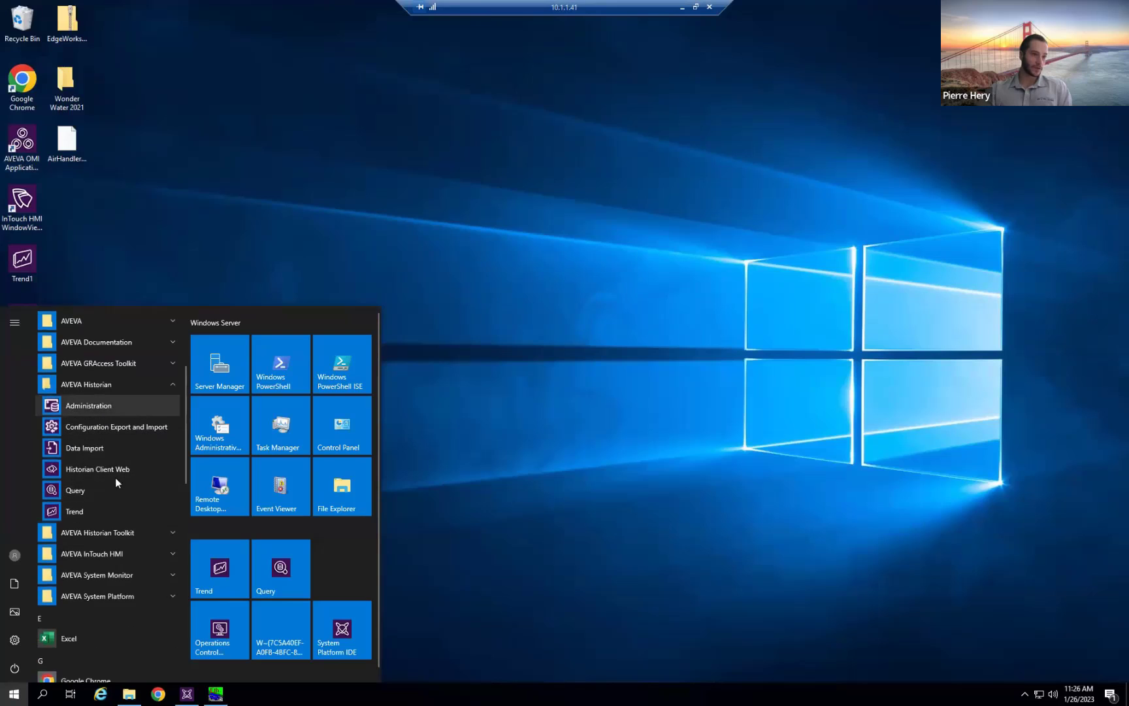
{"action": "left_click", "coordinate": [109, 471]}
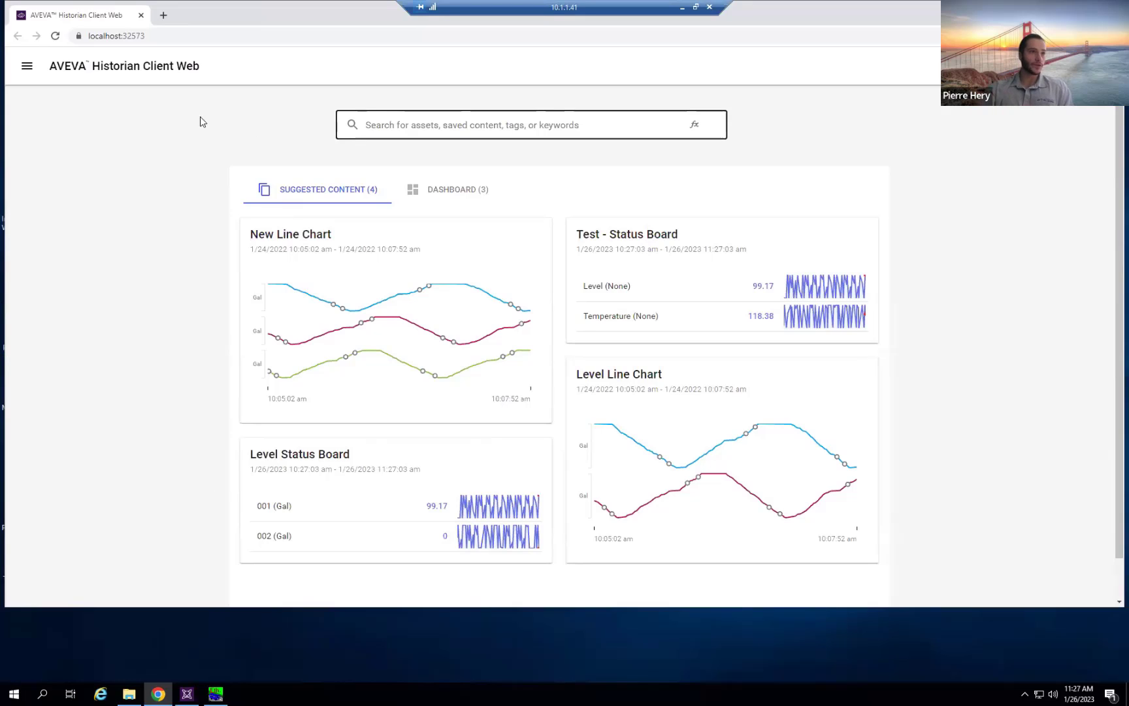
Review today's alarms list for WWCA-DEMO and return to the home page.
{"action": "left_click", "coordinate": [28, 66]}
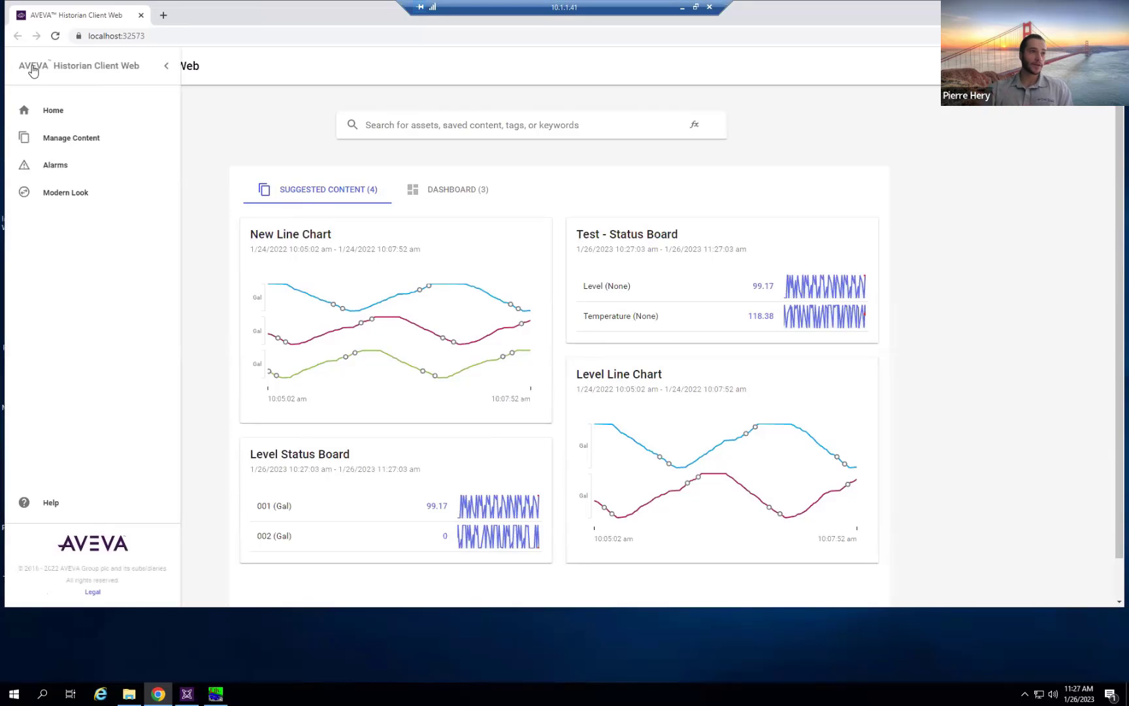
{"action": "left_click", "coordinate": [66, 166]}
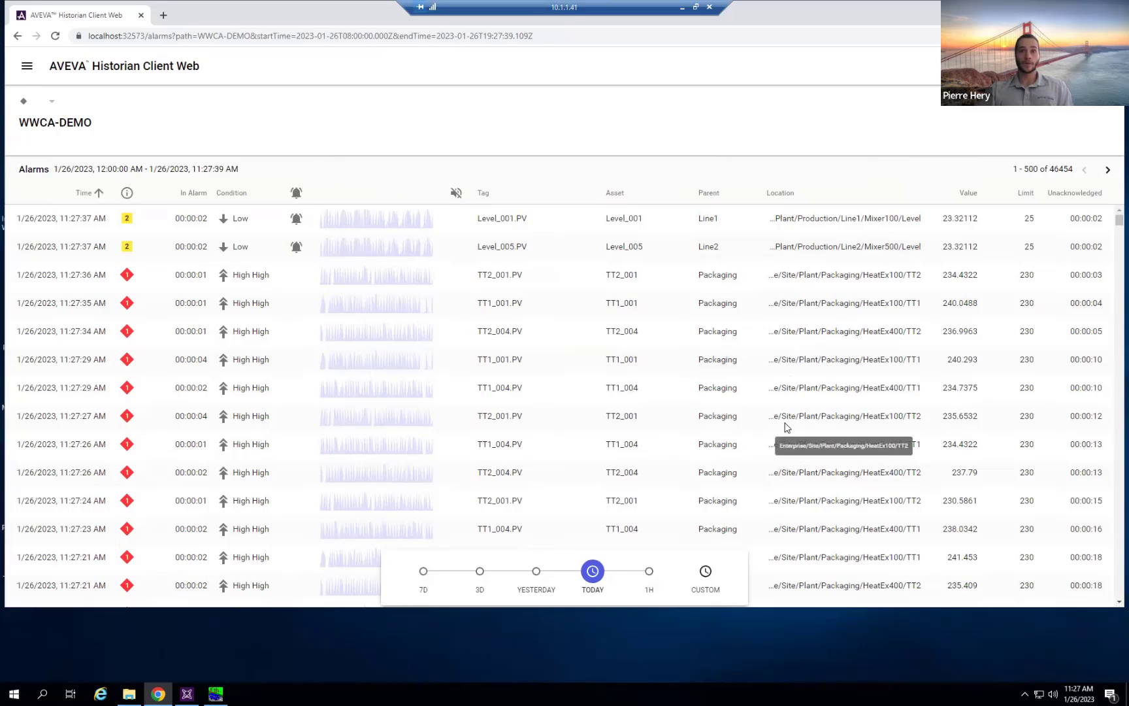
{"action": "left_click", "coordinate": [27, 66]}
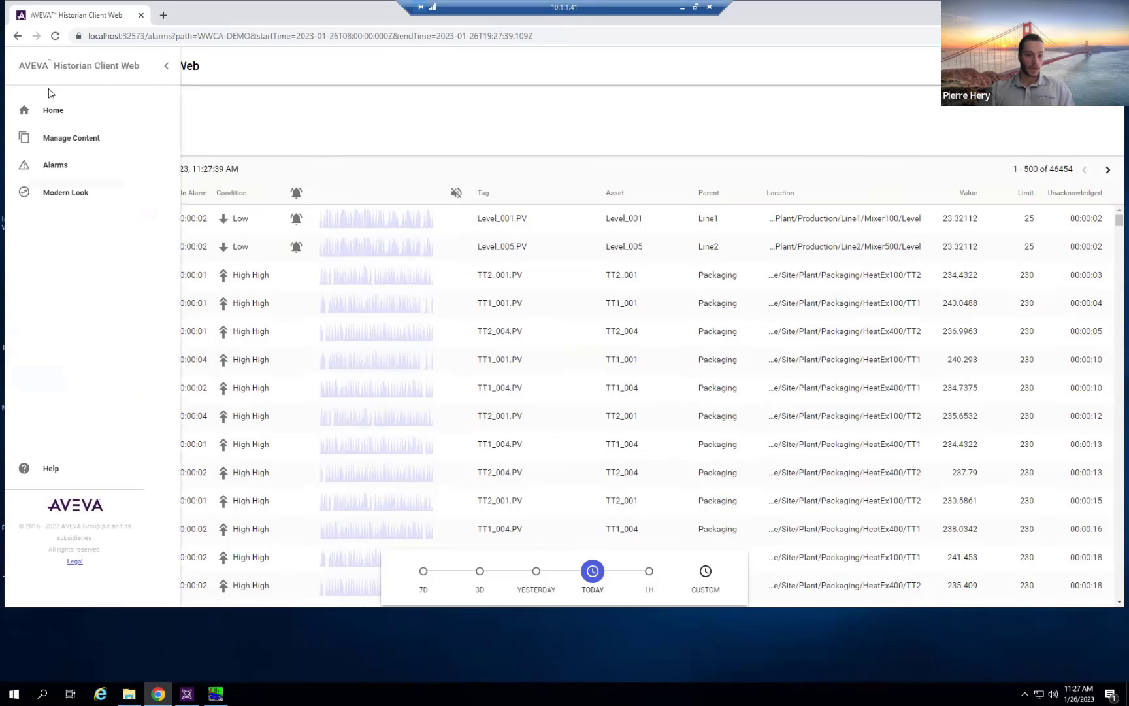
{"action": "left_click", "coordinate": [90, 119]}
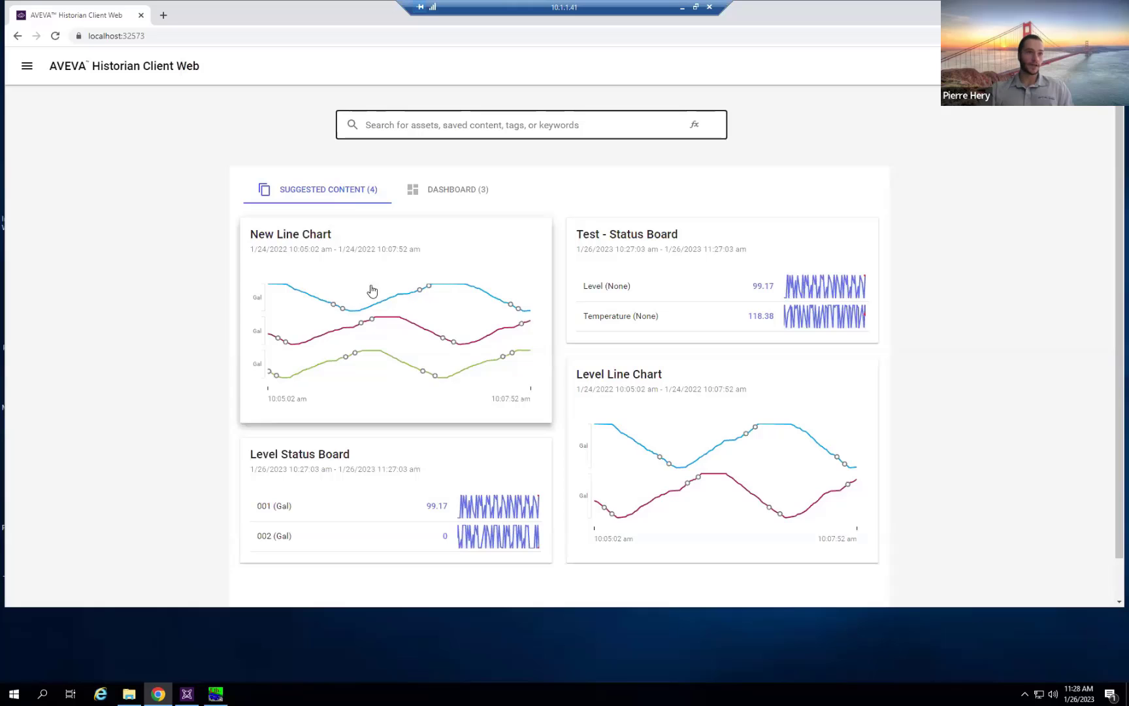
Open the saved New Line Chart content and display it as a Status Board.
{"action": "left_click", "coordinate": [326, 280]}
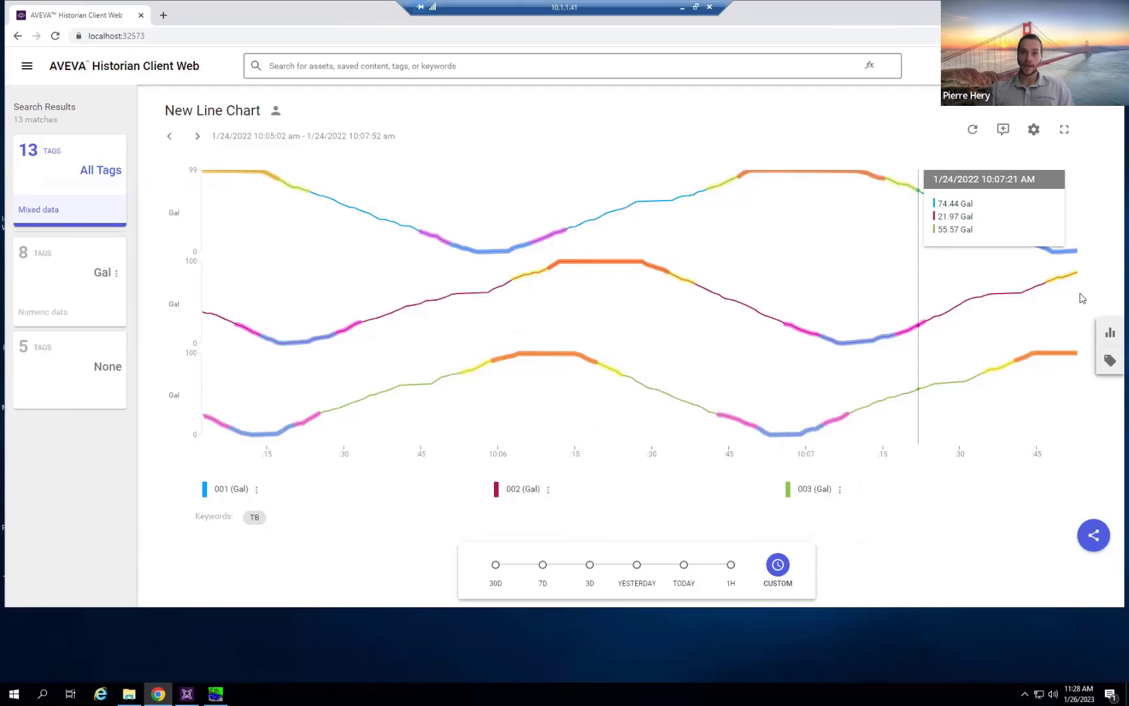
{"action": "left_click", "coordinate": [1113, 336]}
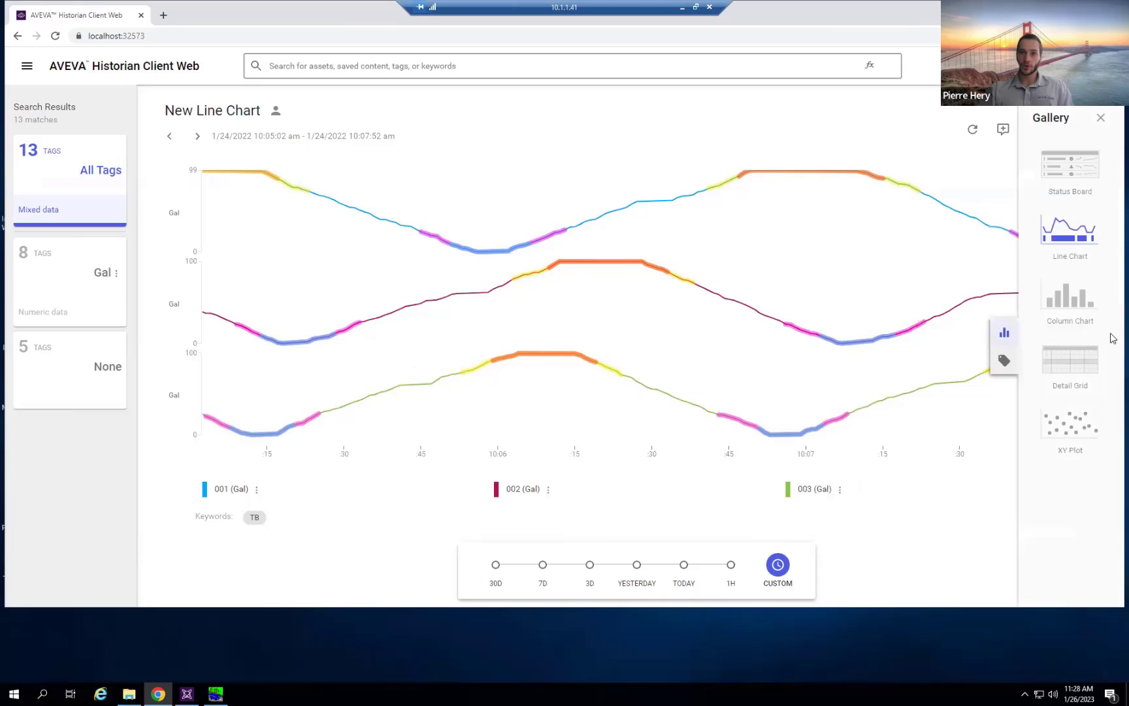
{"action": "left_click", "coordinate": [1080, 184]}
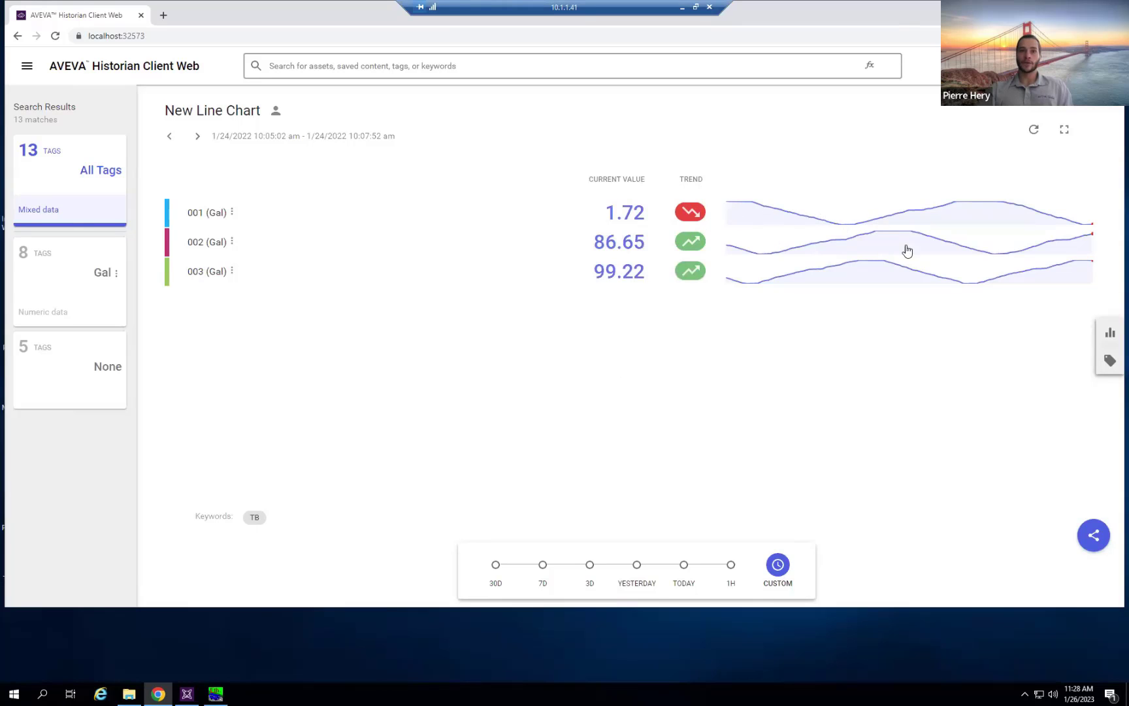
Display New Line Chart as a Column Chart and as a Detail Grid, and return to the home page.
{"action": "left_click", "coordinate": [1111, 334]}
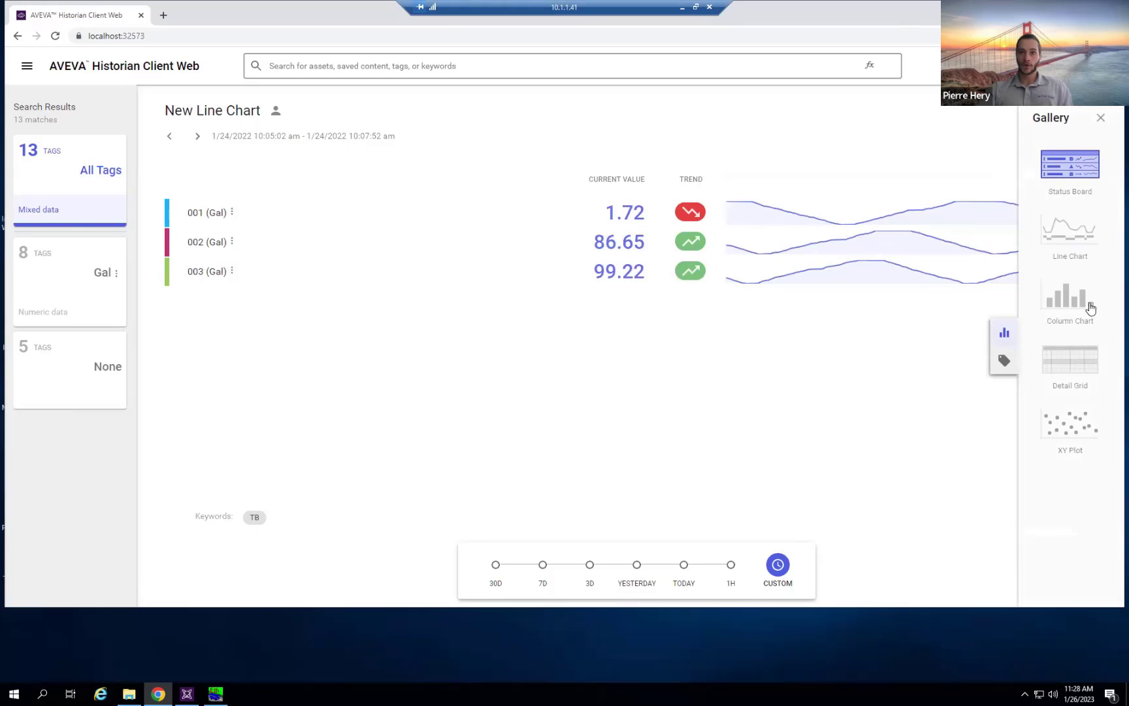
{"action": "left_click", "coordinate": [1087, 309]}
{"action": "left_click", "coordinate": [1110, 333]}
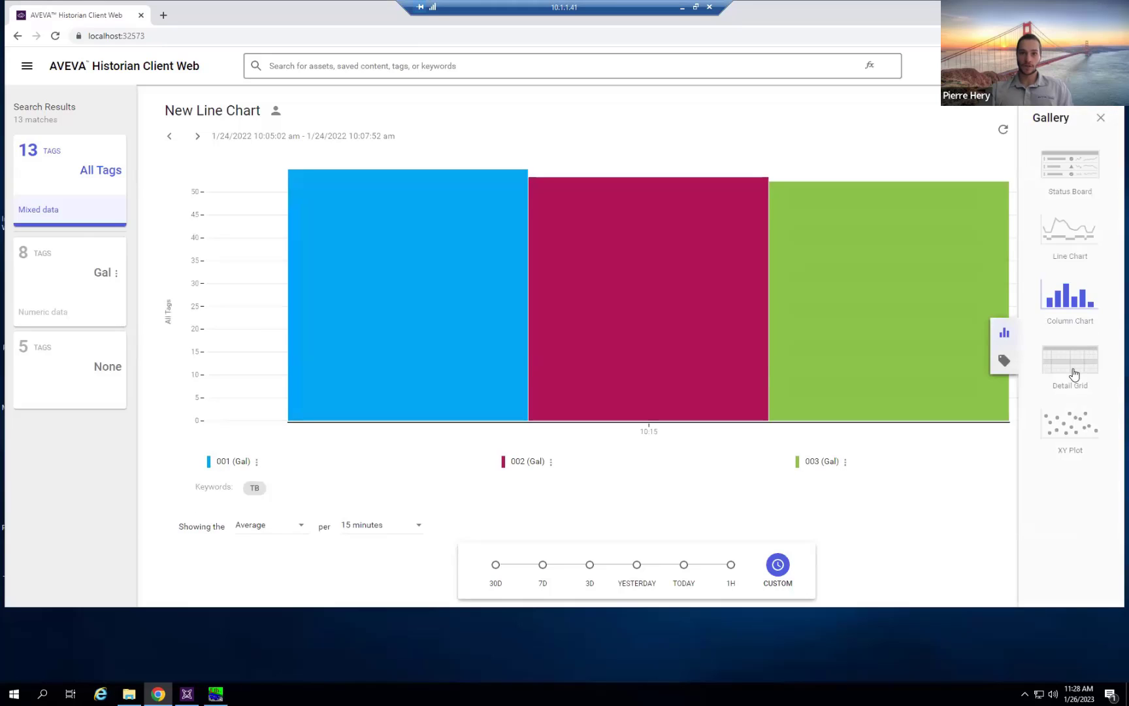
{"action": "left_click", "coordinate": [1072, 373]}
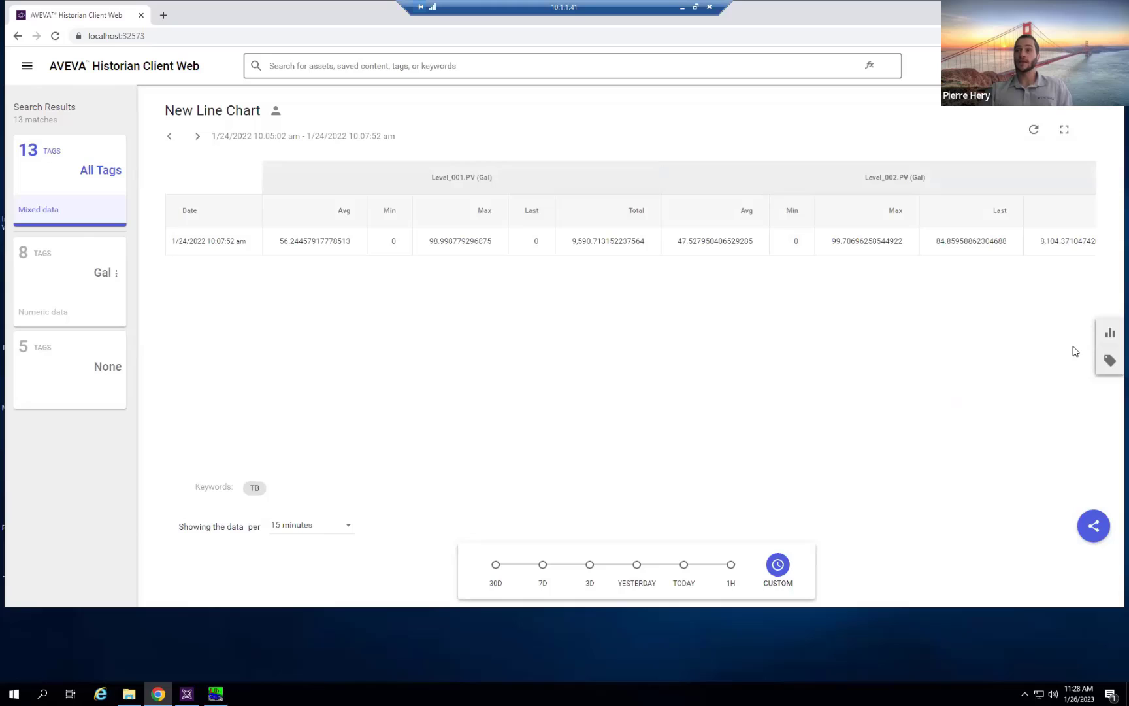
{"action": "left_click", "coordinate": [28, 68]}
{"action": "left_click", "coordinate": [76, 114]}
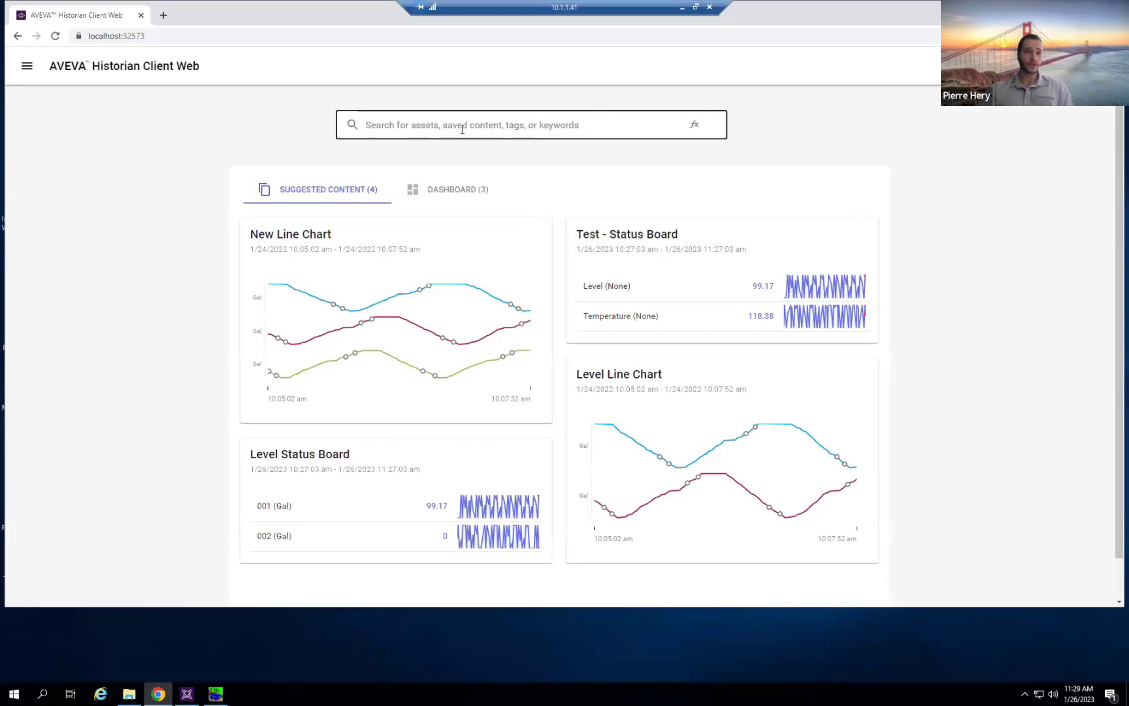
Find the Agitator_001.PV tag among the search suggestions and open its data.
{"action": "left_click", "coordinate": [462, 127]}
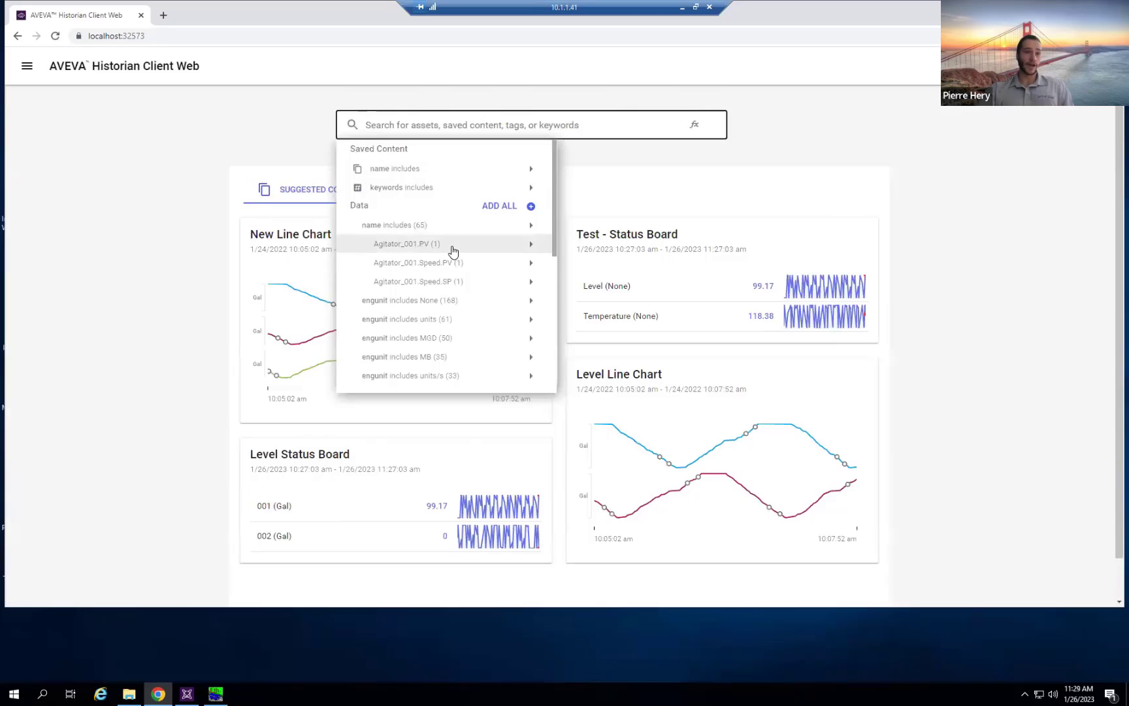
{"action": "mouse_move", "coordinate": [454, 253]}
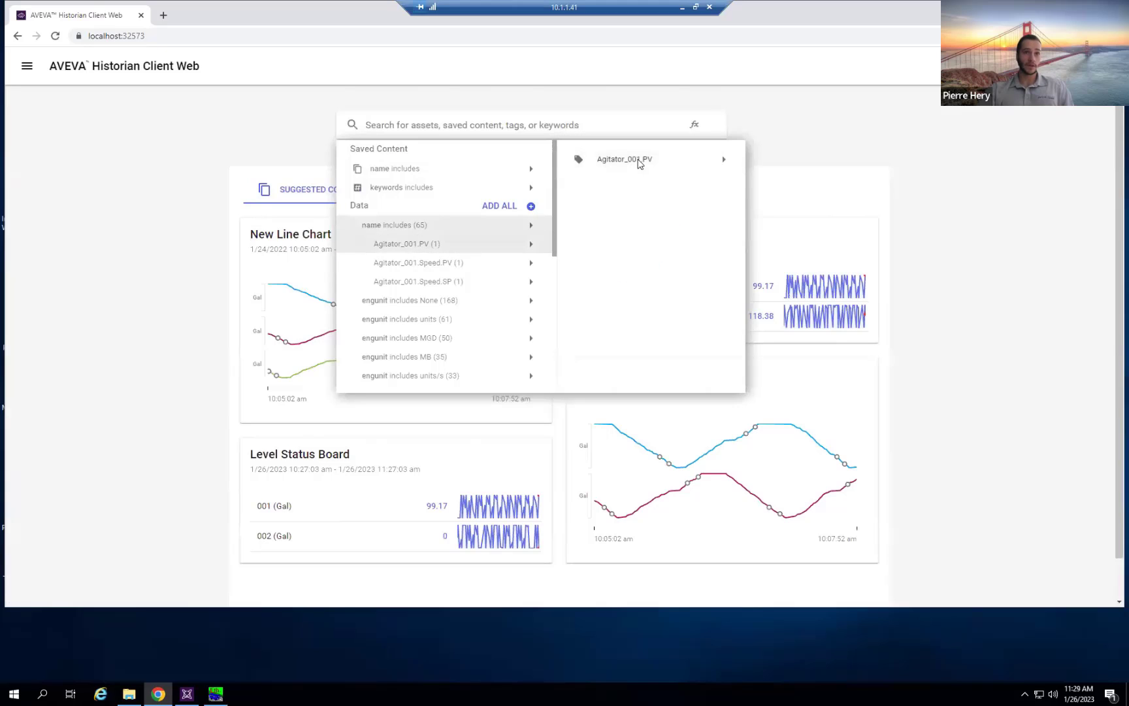
{"action": "left_click", "coordinate": [638, 162]}
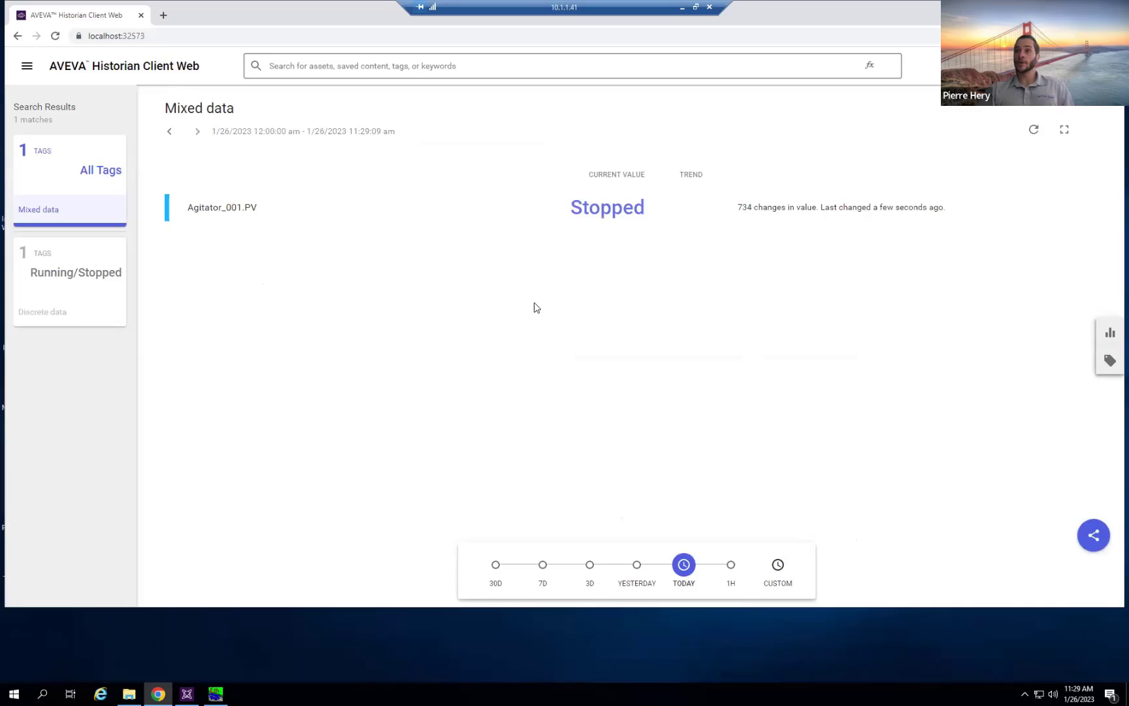
Display Agitator_001.PV as a Line Chart and as a Column Chart, and return to the home page.
{"action": "left_click", "coordinate": [1111, 333]}
{"action": "left_click", "coordinate": [1078, 248]}
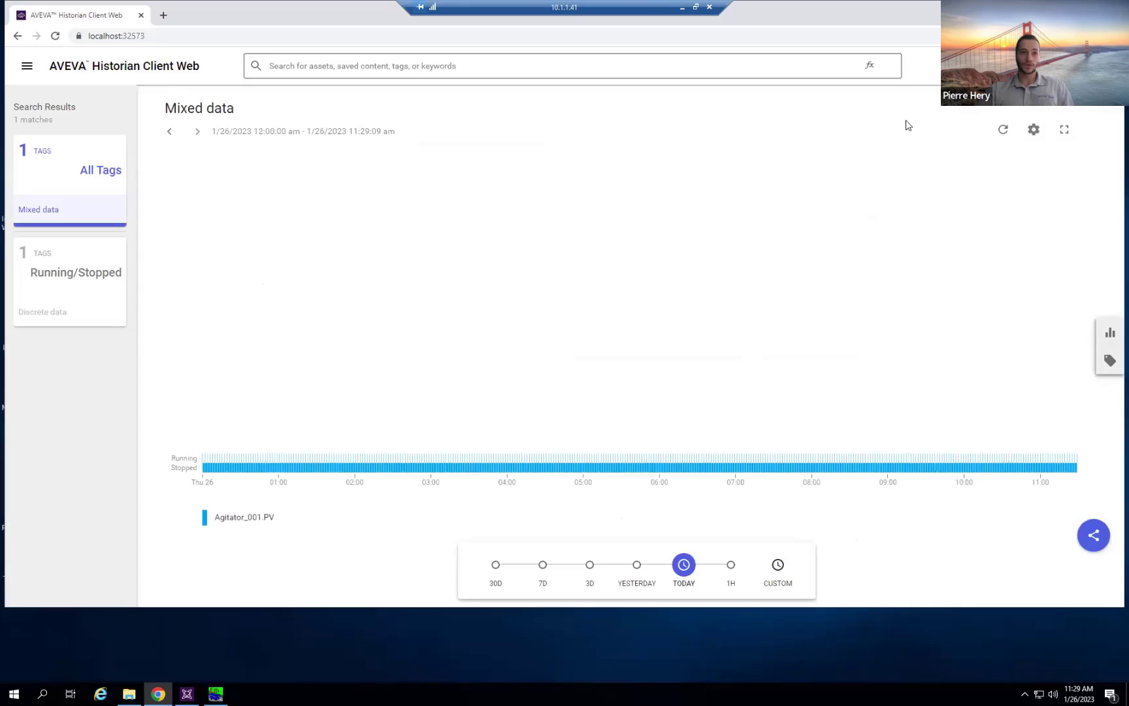
{"action": "left_click", "coordinate": [1111, 333]}
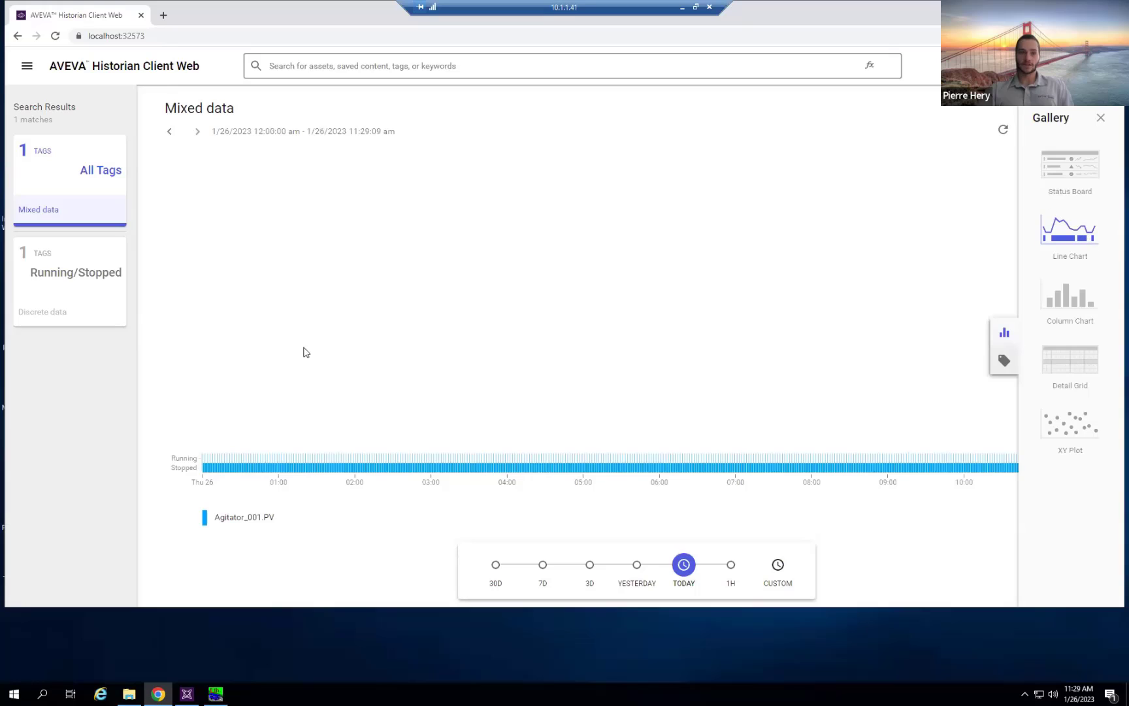
{"action": "left_click", "coordinate": [1094, 314]}
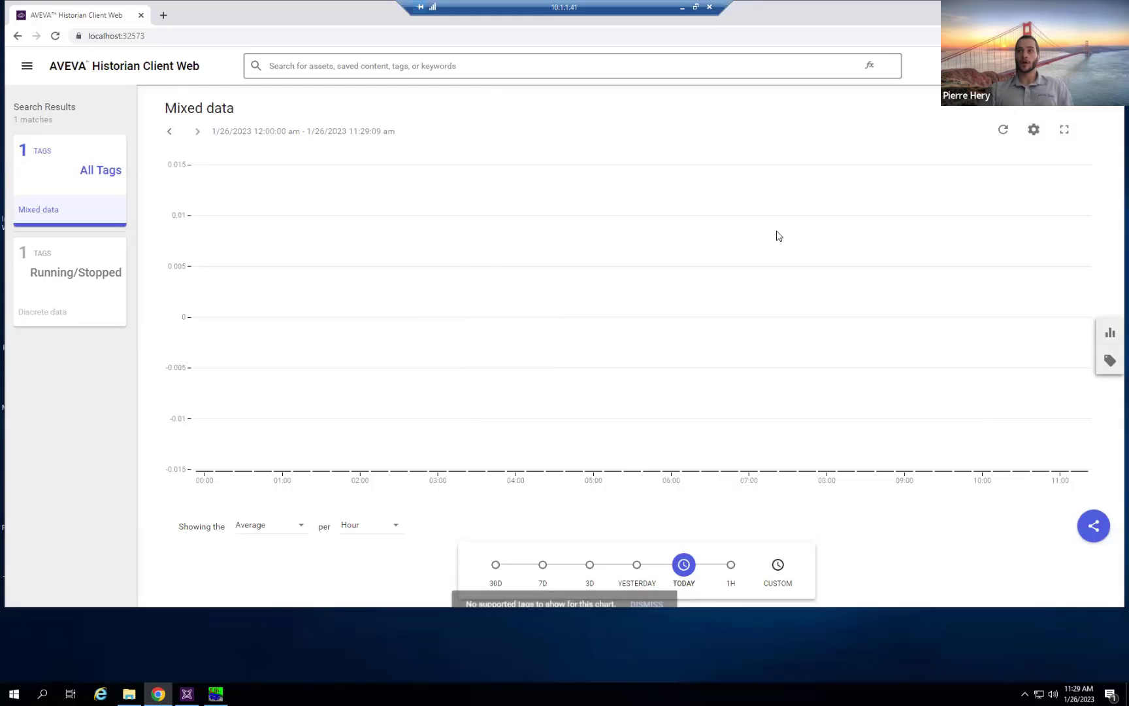
{"action": "left_click", "coordinate": [28, 66]}
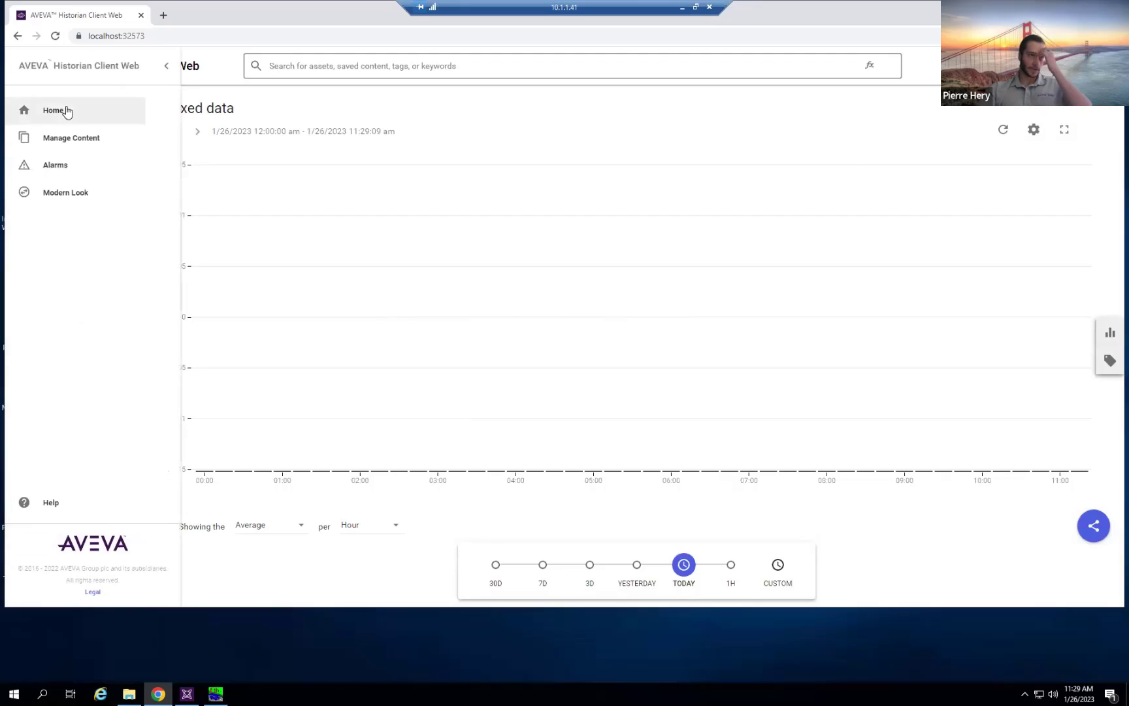
{"action": "left_click", "coordinate": [66, 111]}
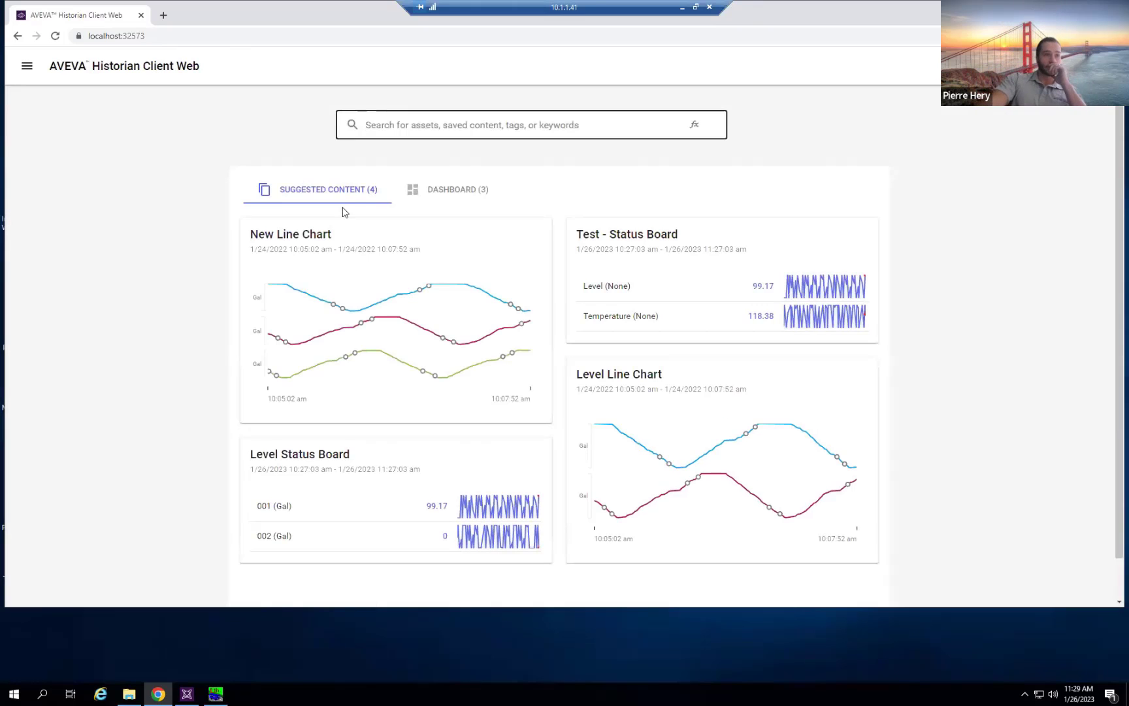
Open the saved TB Dashboard and examine its detail grid, level column chart and level line chart.
{"action": "left_click", "coordinate": [463, 199]}
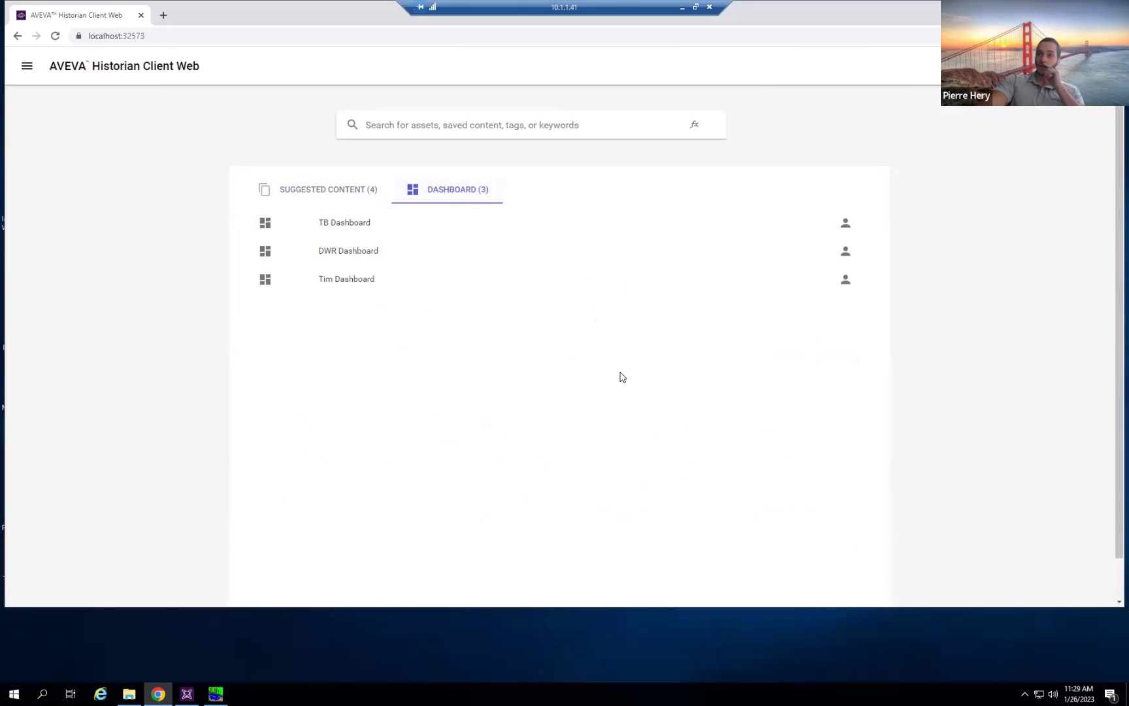
{"action": "left_click", "coordinate": [379, 230]}
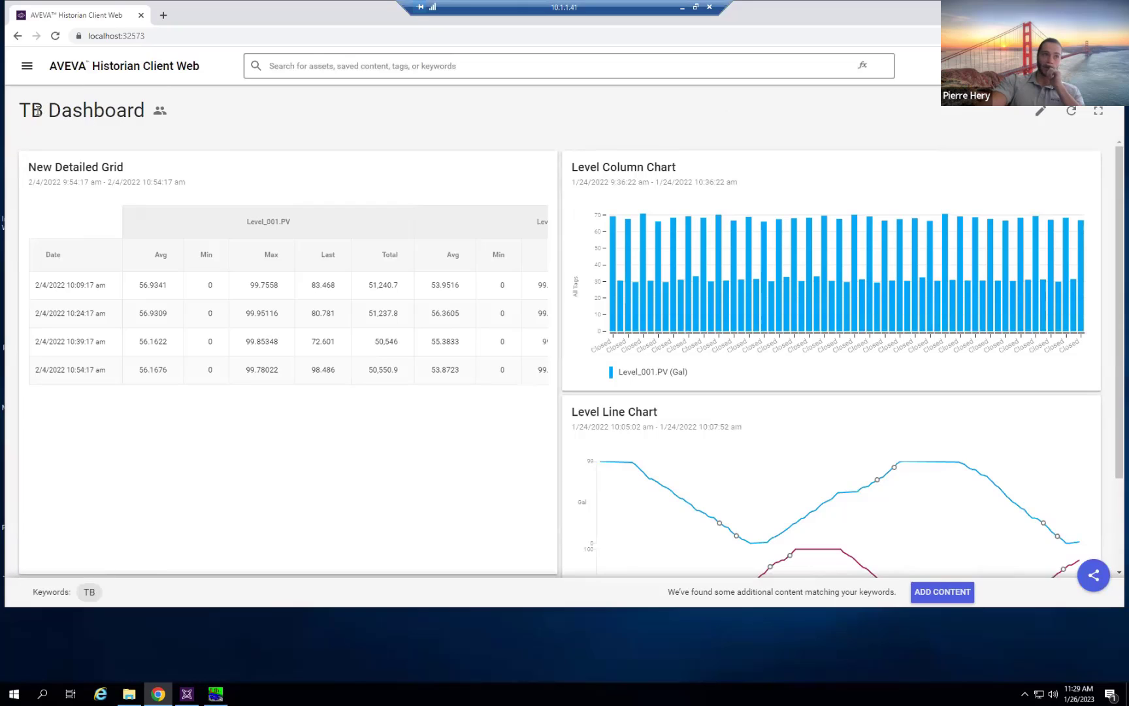
{"action": "scroll", "coordinate": [660, 301], "scroll_direction": "down", "scroll_amount": 2}
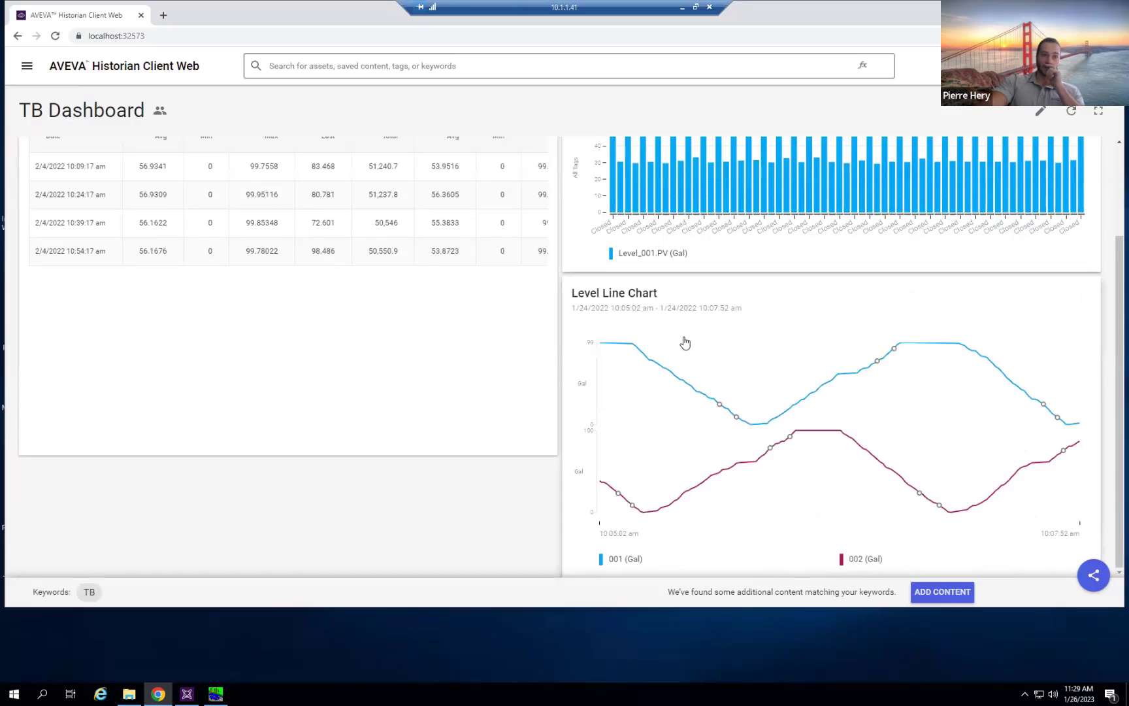
{"action": "scroll", "coordinate": [706, 416], "scroll_direction": "up", "scroll_amount": 2}
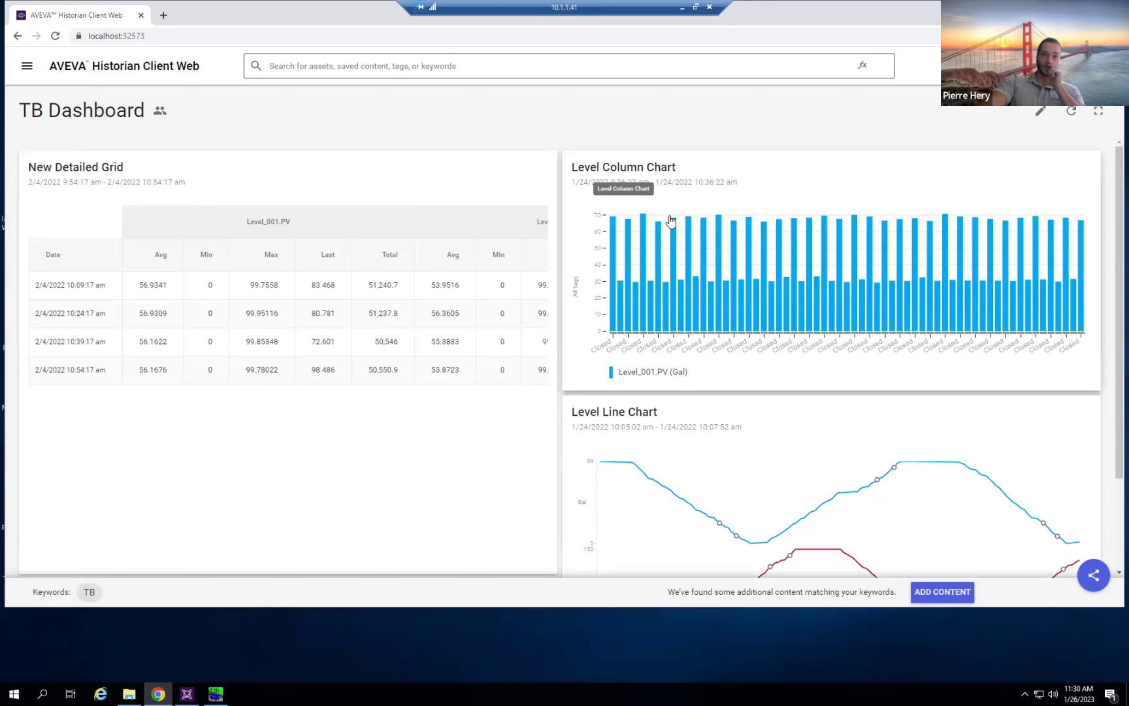
{"action": "scroll", "coordinate": [664, 412], "scroll_direction": "down", "scroll_amount": 2}
{"action": "scroll", "coordinate": [662, 410], "scroll_direction": "up", "scroll_amount": 2}
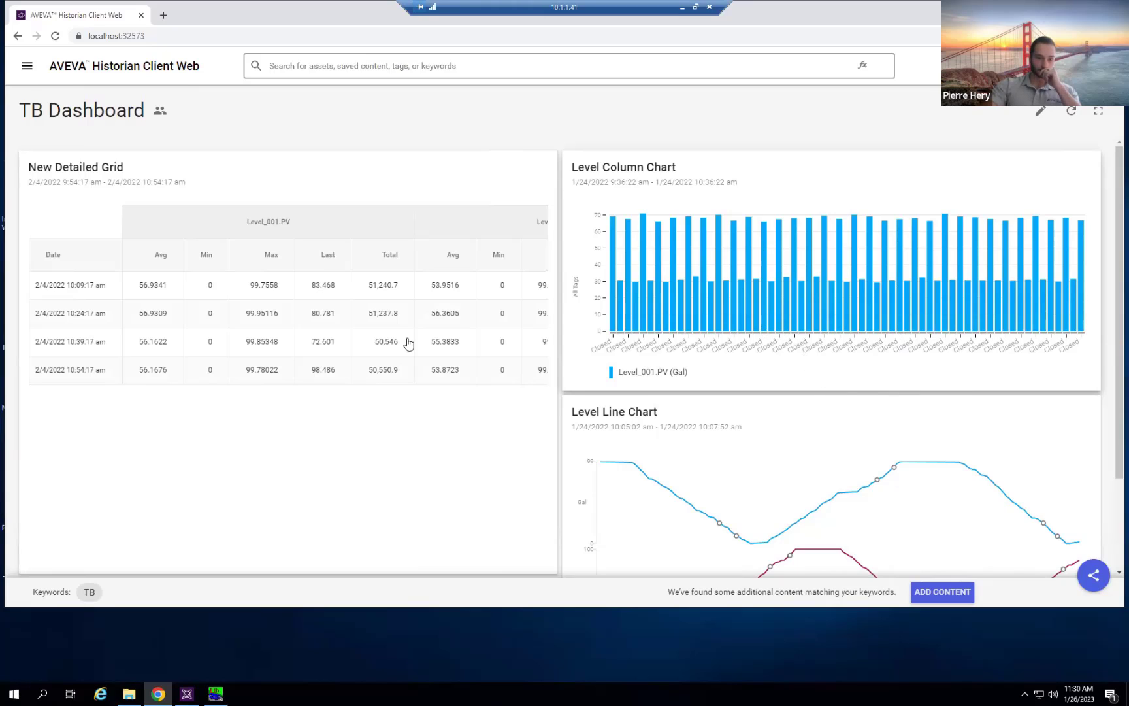
Return to the home page and switch the search to expressions to show the available tags and functions.
{"action": "left_click", "coordinate": [27, 66]}
{"action": "left_click", "coordinate": [69, 113]}
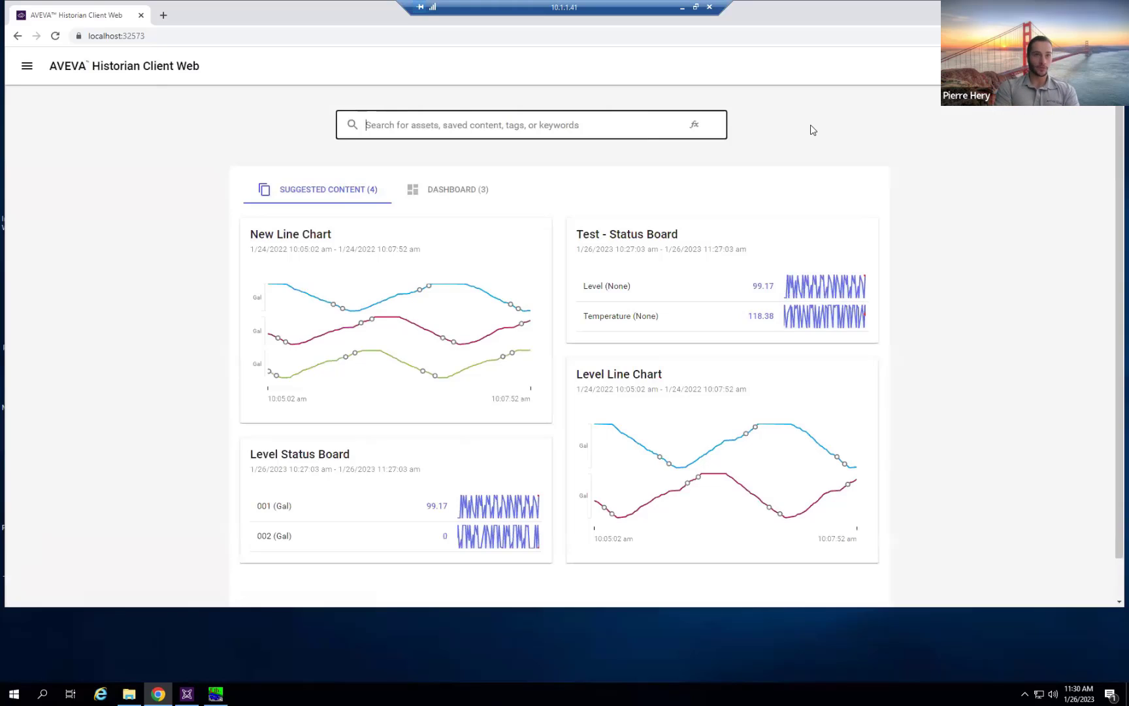
{"action": "left_click", "coordinate": [694, 127]}
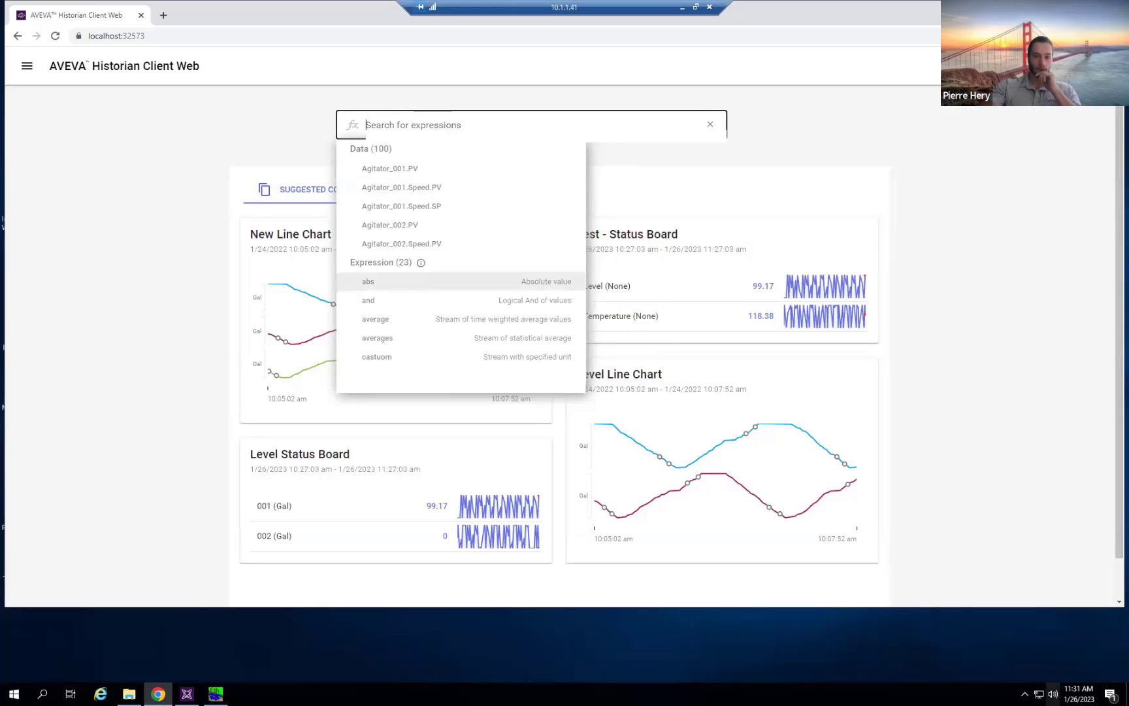
Try to build the expression averages(Agitator_001.PV Agitator_002.PV ,DAY) in the expression search.
{"action": "scroll", "coordinate": [460, 274], "scroll_direction": "down", "scroll_amount": 1}
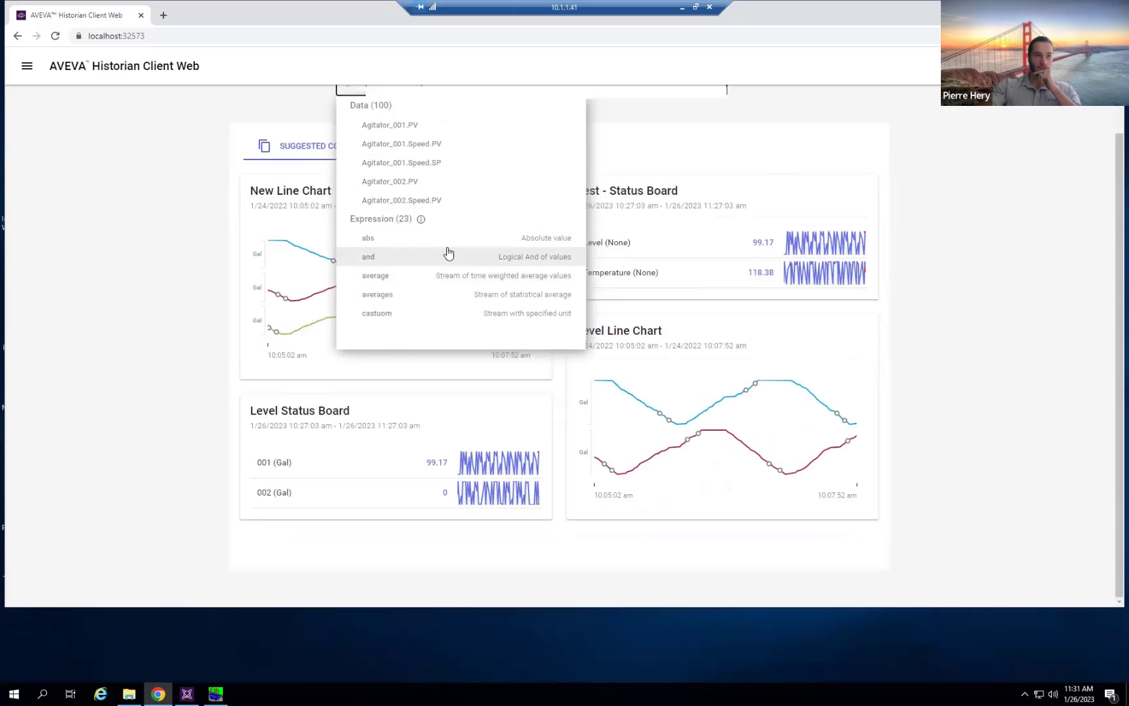
{"action": "scroll", "coordinate": [473, 330], "scroll_direction": "up", "scroll_amount": 1}
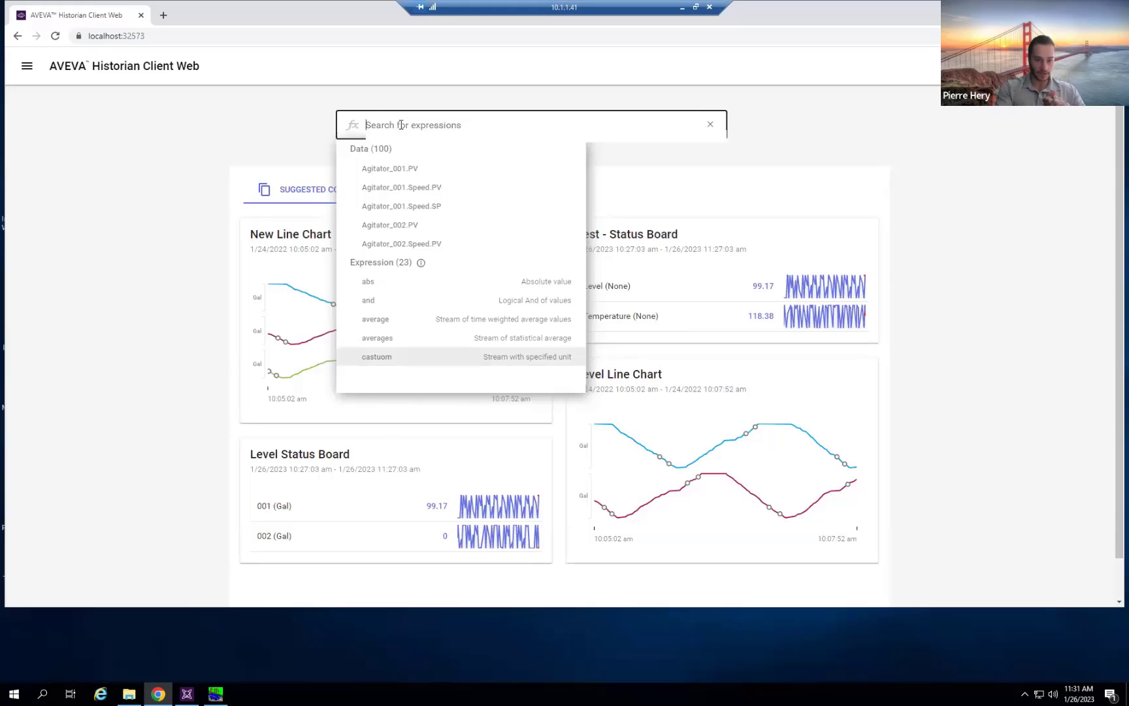
{"action": "left_click", "coordinate": [393, 341]}
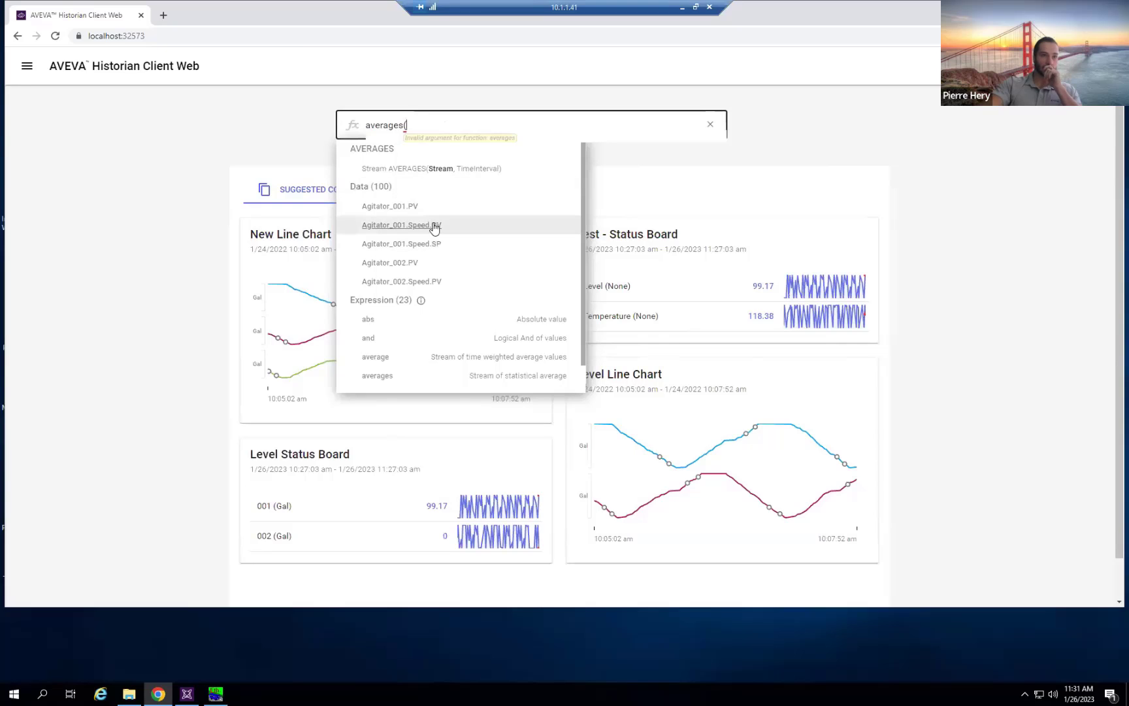
{"action": "left_click", "coordinate": [412, 208]}
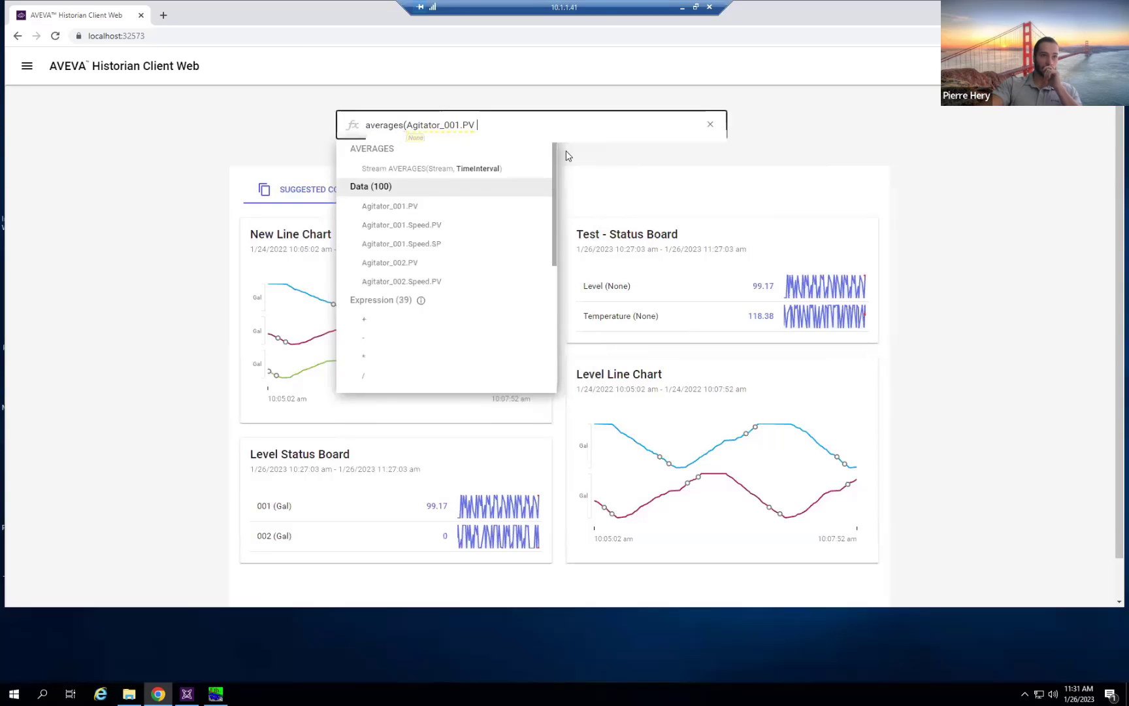
{"action": "left_click", "coordinate": [415, 265]}
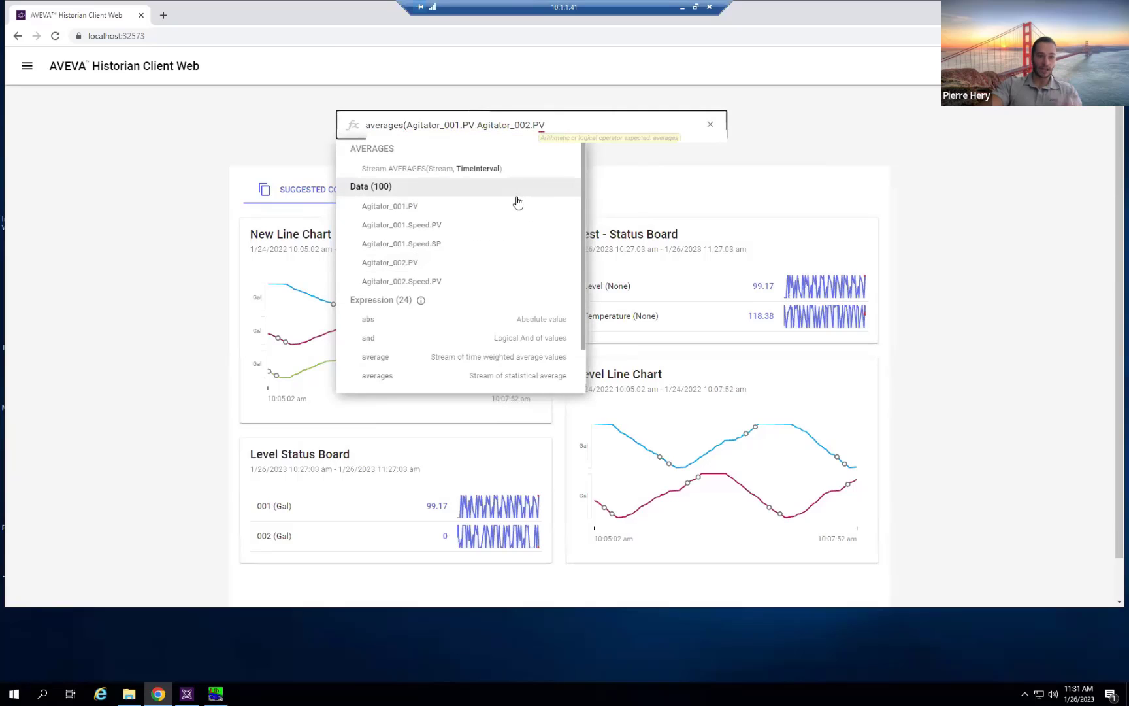
{"action": "type", "text": ","}
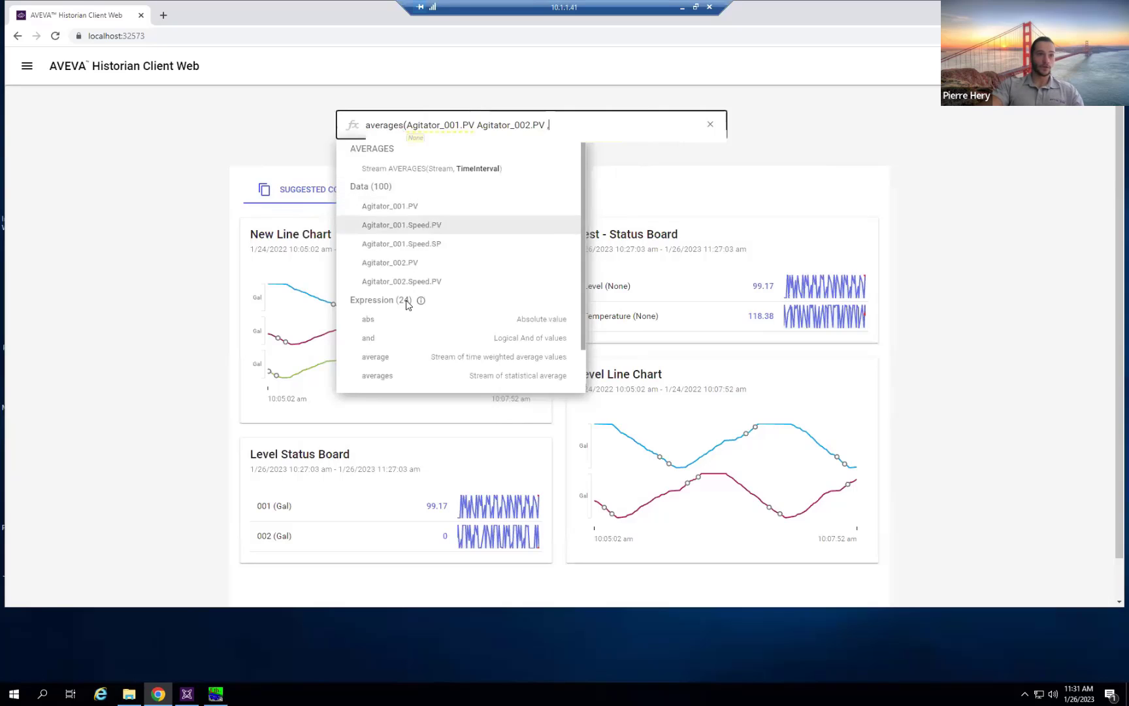
{"action": "scroll", "coordinate": [406, 307], "scroll_direction": "down", "scroll_amount": 1}
{"action": "scroll", "coordinate": [405, 314], "scroll_direction": "up", "scroll_amount": 1}
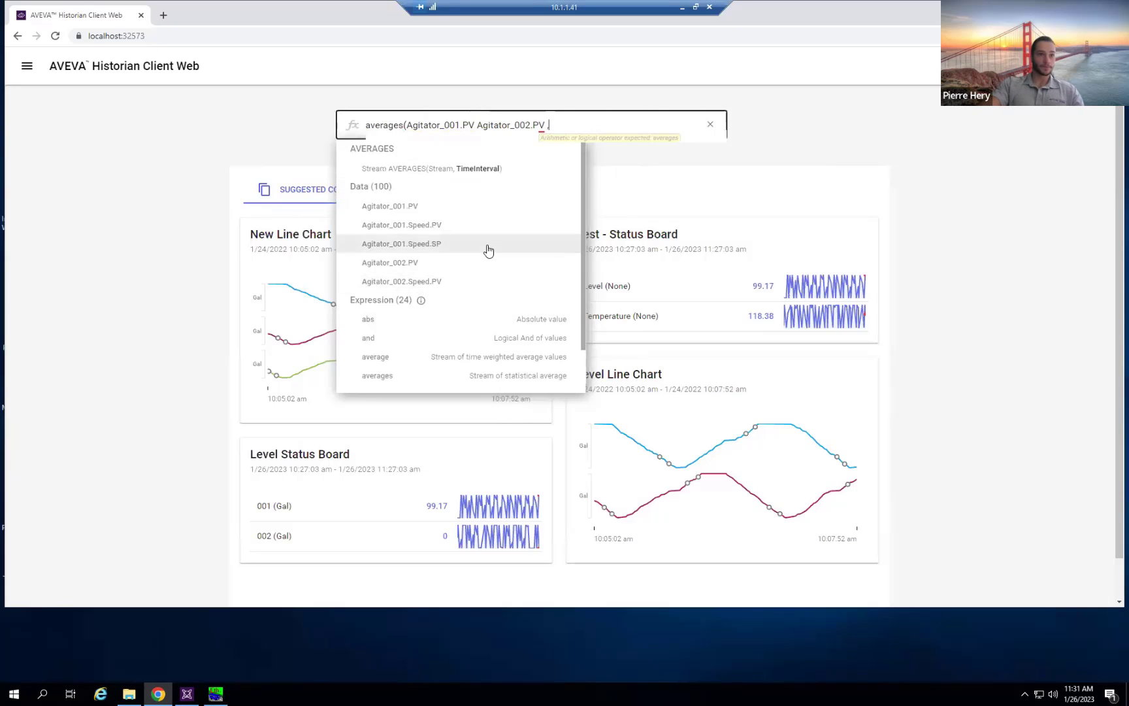
{"action": "type", "text": "DAY"}
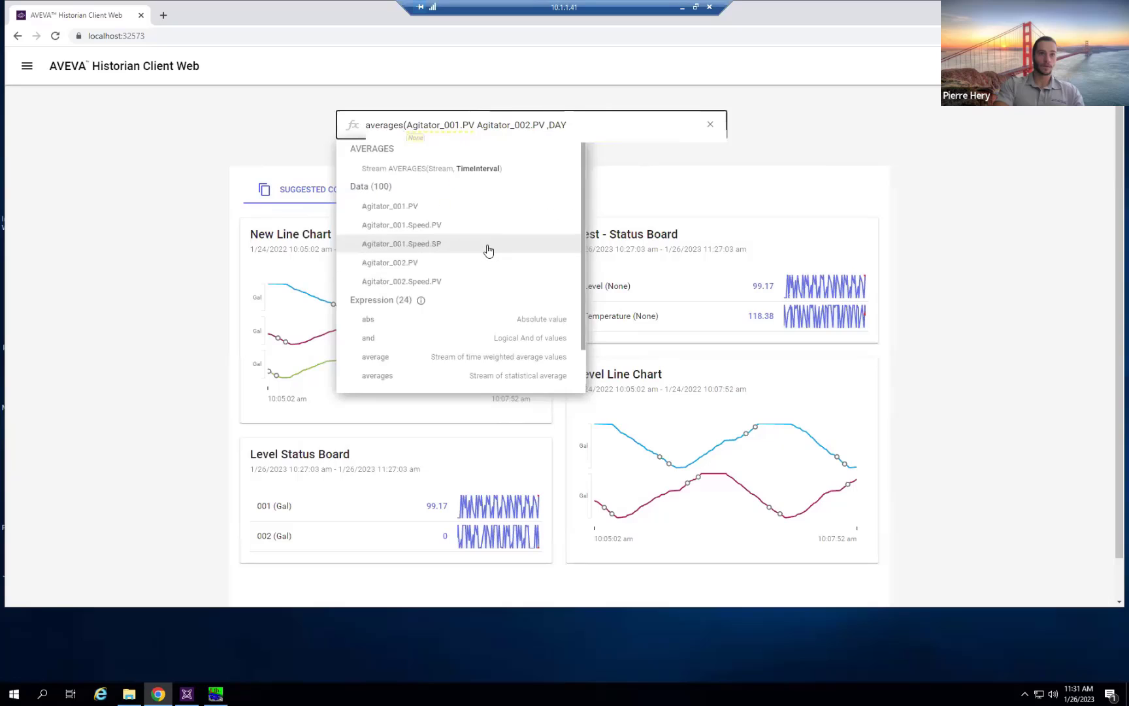
{"action": "type", "text": ")"}
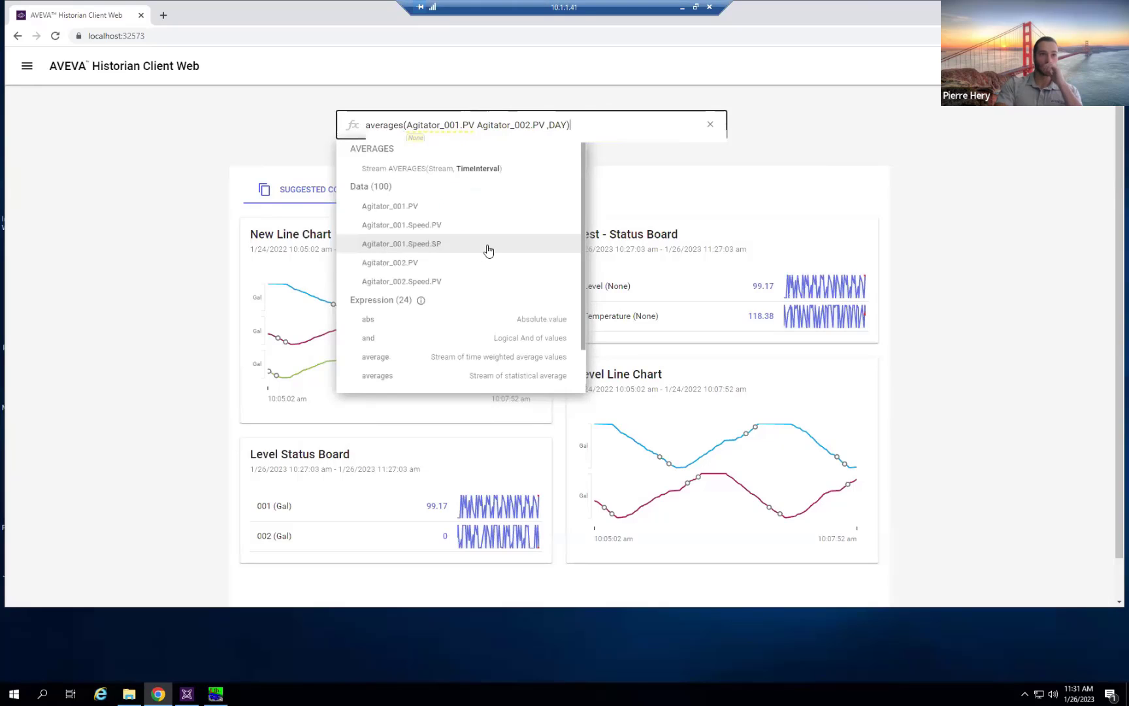
{"action": "scroll", "coordinate": [488, 250], "scroll_direction": "down", "scroll_amount": 1}
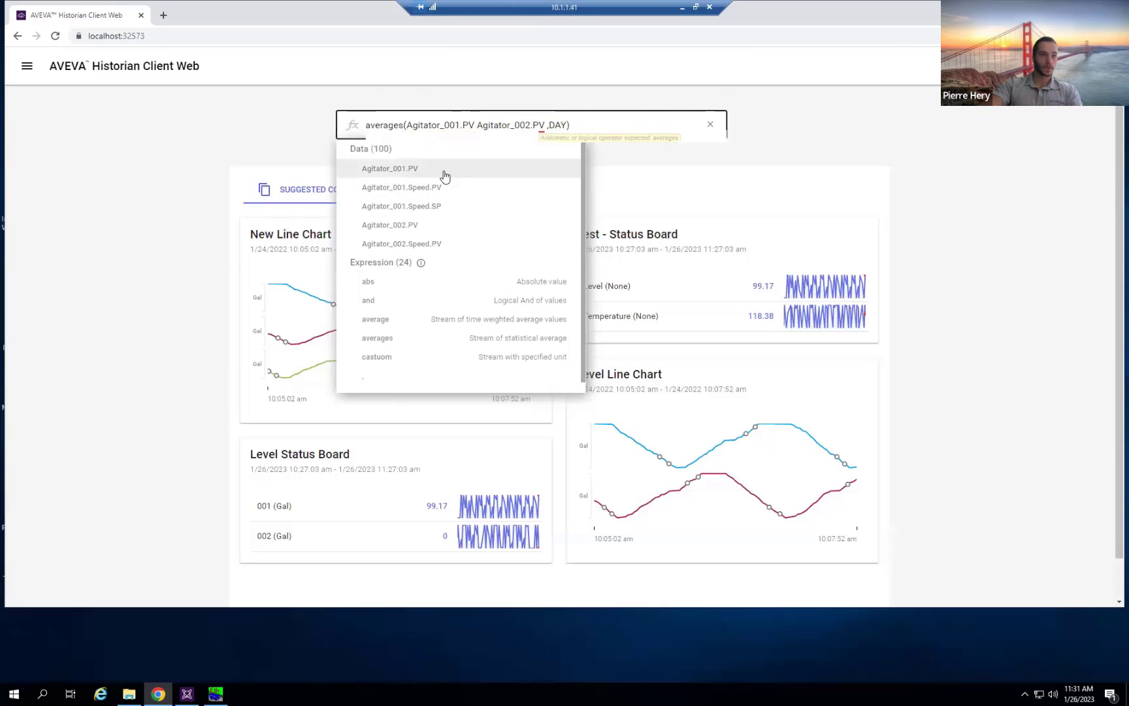
Append Agitator_002.PV to the expression and, in the expanded expression editor, delete the Agitator_002.PV ,DAY) text before it.
{"action": "left_click", "coordinate": [402, 225]}
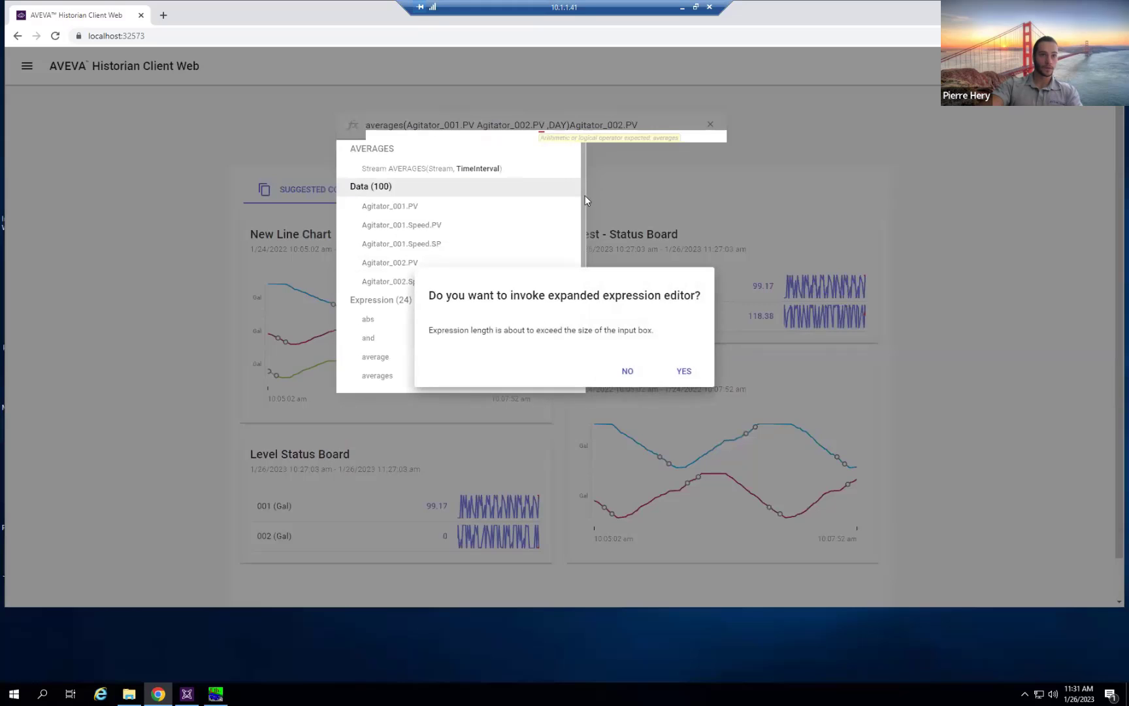
{"action": "left_click", "coordinate": [679, 378]}
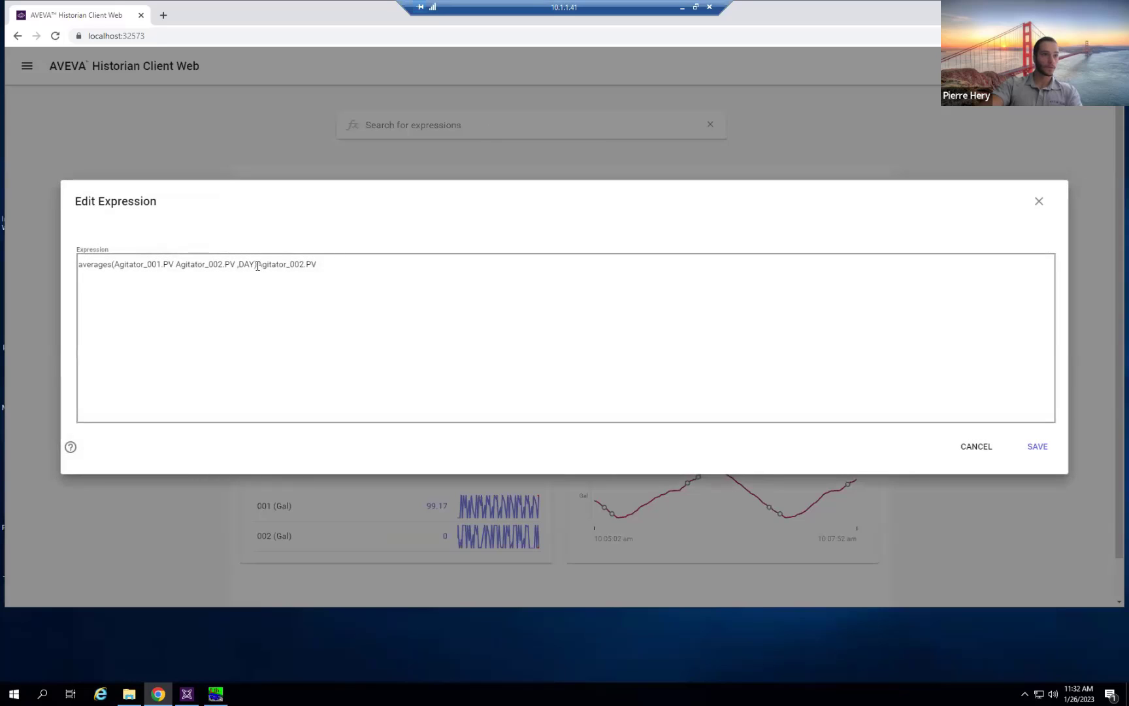
{"action": "left_click", "coordinate": [257, 266]}
{"action": "key", "text": "BackSpace"}
{"action": "key", "text": "BackSpace"}
{"action": "key", "text": "BackSpace"}
{"action": "key", "text": "BackSpace"}
{"action": "key", "text": "BackSpace"}
{"action": "key", "text": "BackSpace"}
{"action": "key", "text": "BackSpace"}
{"action": "key", "text": "BackSpace"}
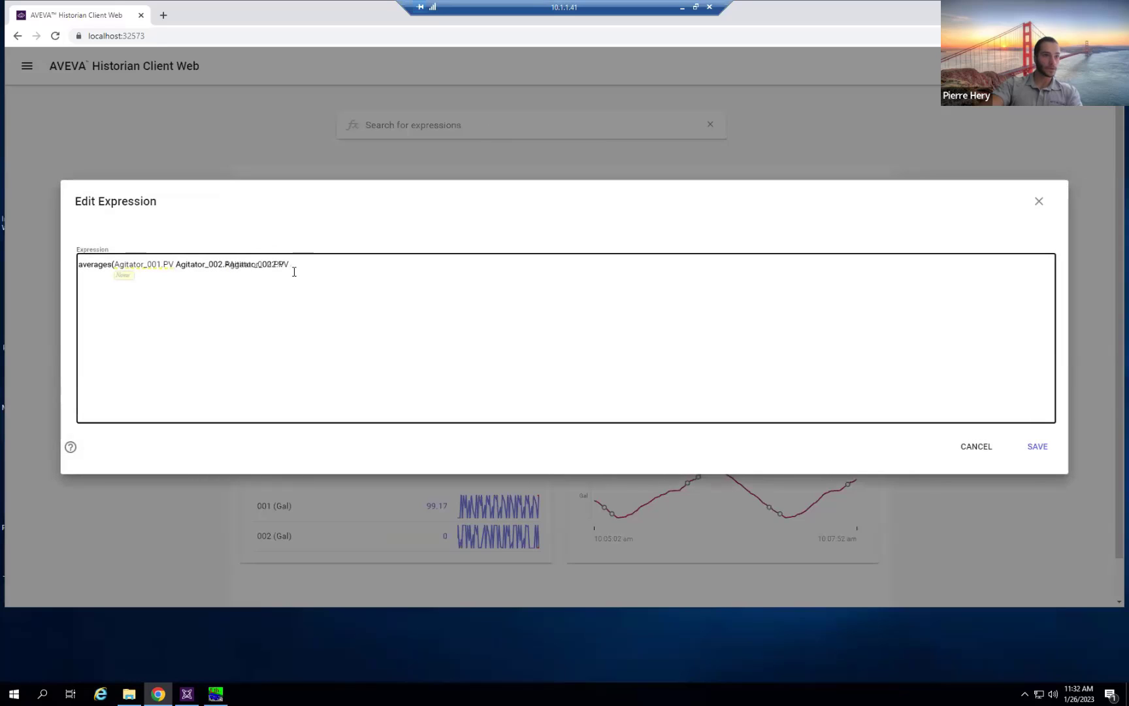
{"action": "key", "text": "BackSpace"}
{"action": "key", "text": "BackSpace"}
{"action": "key", "text": "BackSpace"}
{"action": "key", "text": "BackSpace"}
{"action": "key", "text": "BackSpace"}
{"action": "key", "text": "BackSpace"}
{"action": "key", "text": "BackSpace"}
{"action": "key", "text": "BackSpace"}
{"action": "key", "text": "BackSpace"}
{"action": "key", "text": "BackSpace"}
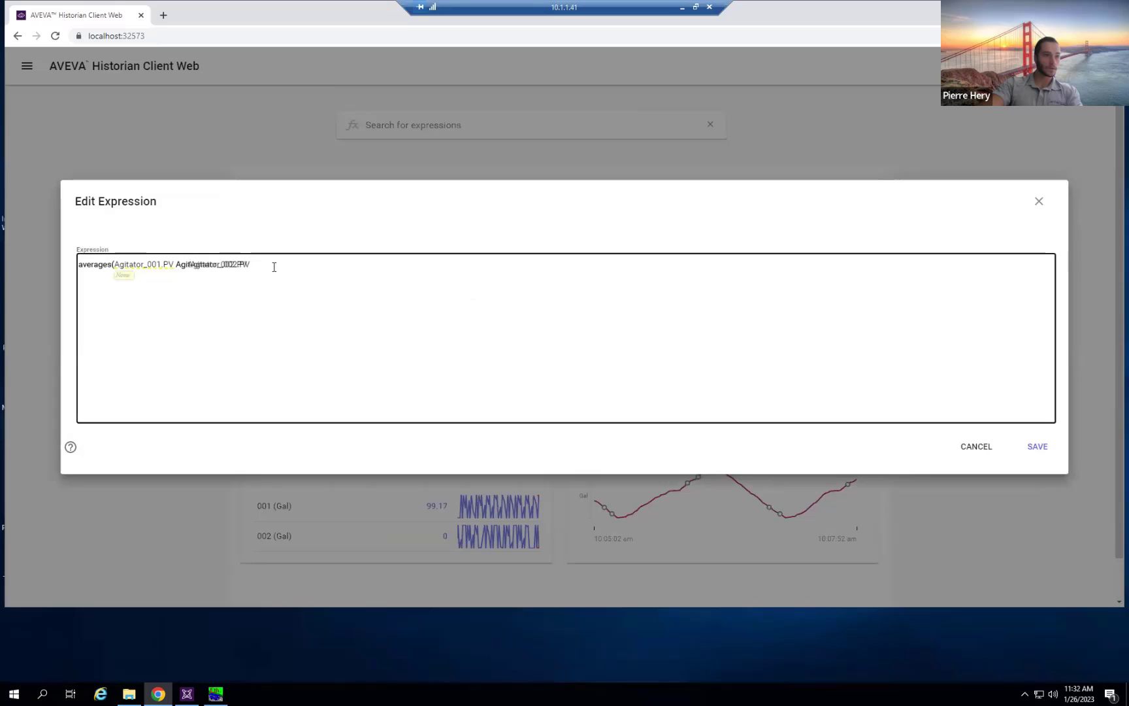
{"action": "key", "text": "BackSpace"}
{"action": "key", "text": "BackSpace"}
{"action": "key", "text": "BackSpace"}
{"action": "key", "text": "BackSpace"}
{"action": "key", "text": "BackSpace"}
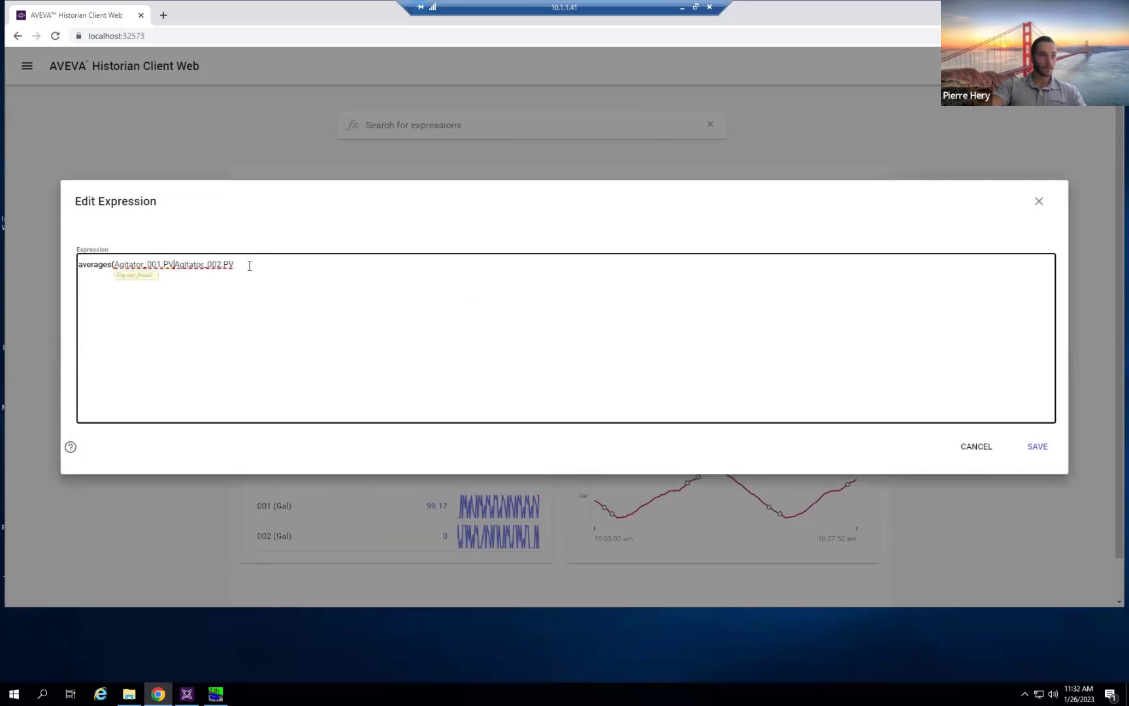
Try to save the expression as averages(Agitator_001.PV, Agitator_002.PV, day), and cancel the edit.
{"action": "type", "text": ","}
{"action": "left_click", "coordinate": [249, 266]}
{"action": "type", "text": ", day"}
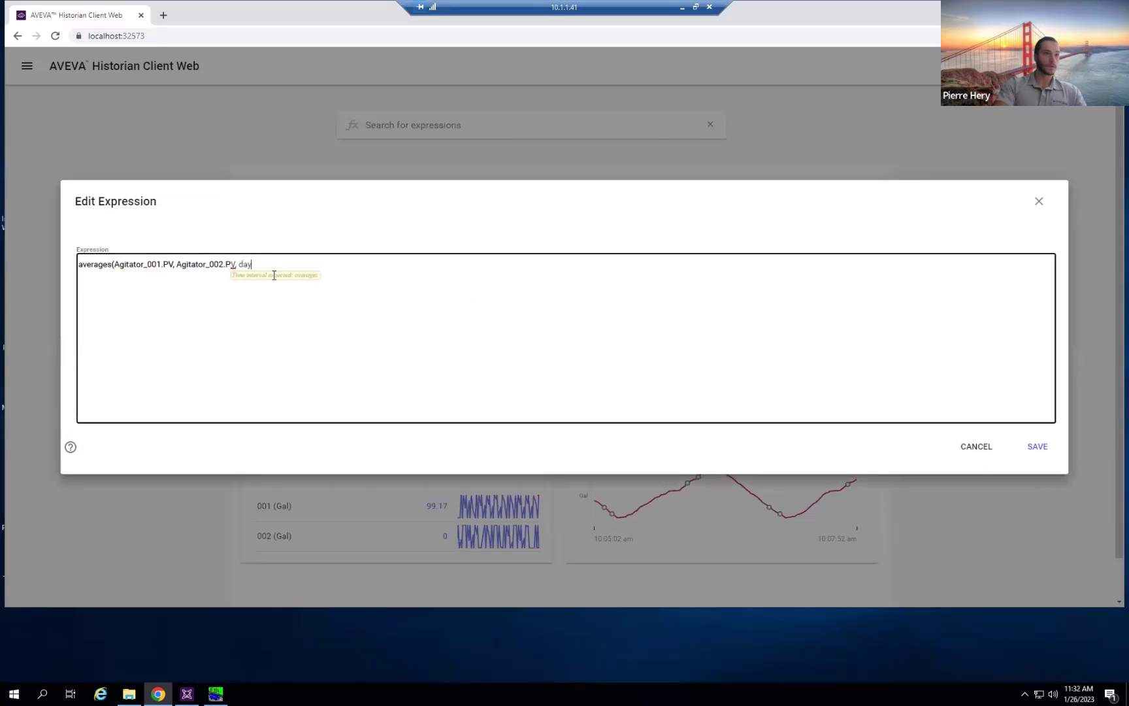
{"action": "type", "text": ")"}
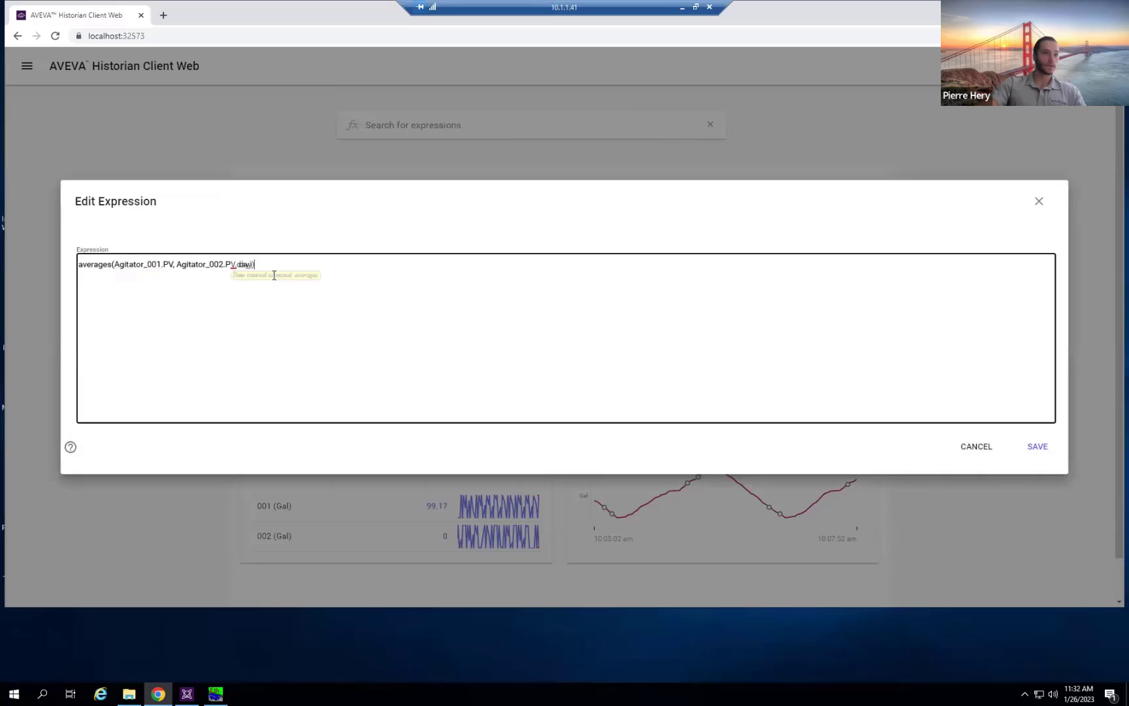
{"action": "left_click", "coordinate": [1037, 446]}
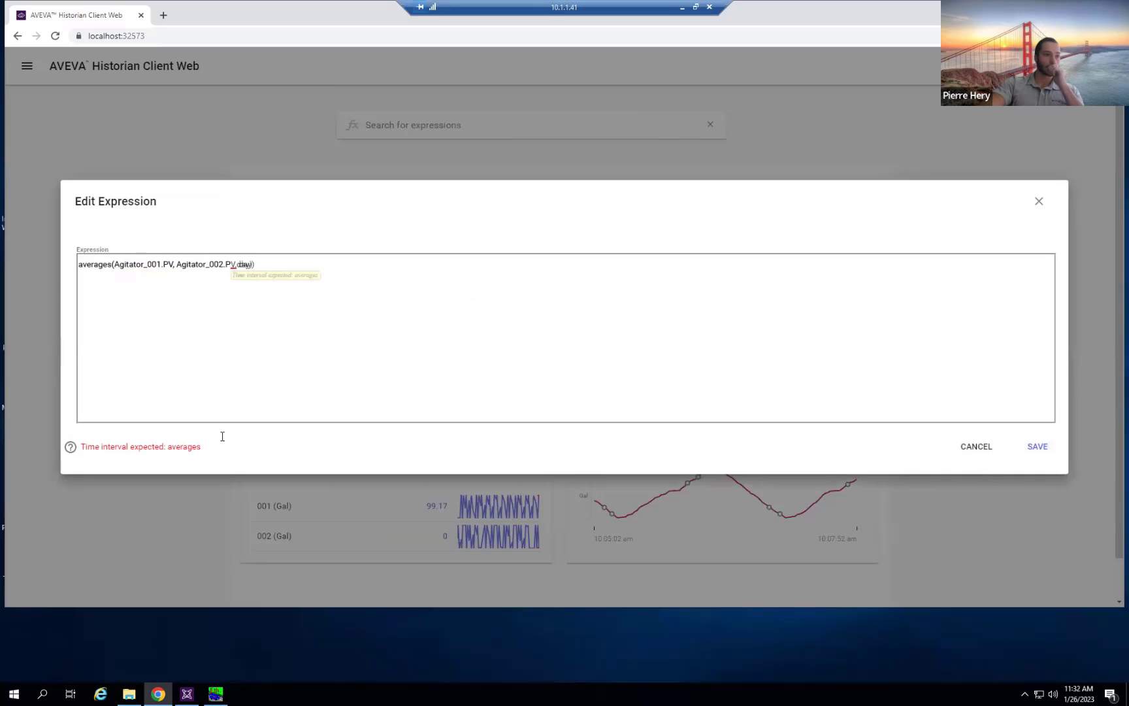
{"action": "left_click", "coordinate": [978, 448]}
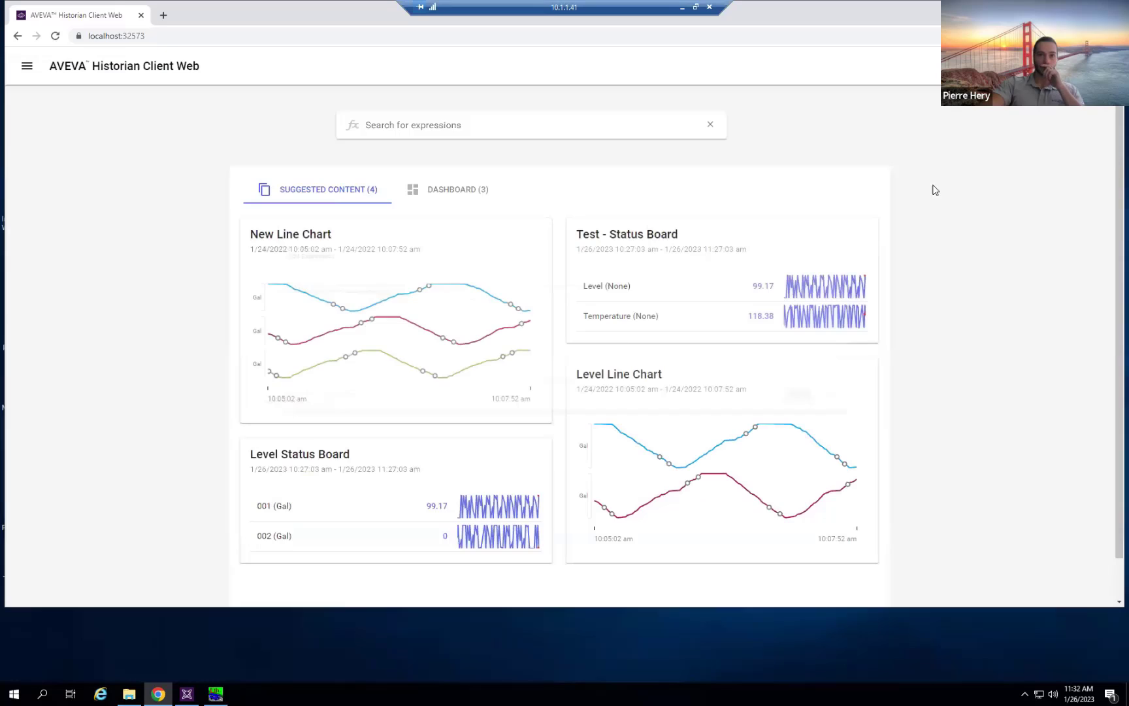
Start a new averages expression with Agitator_001.PV + Agitator_002.PV as its stream.
{"action": "left_click", "coordinate": [449, 129]}
{"action": "type", "text": "averages"}
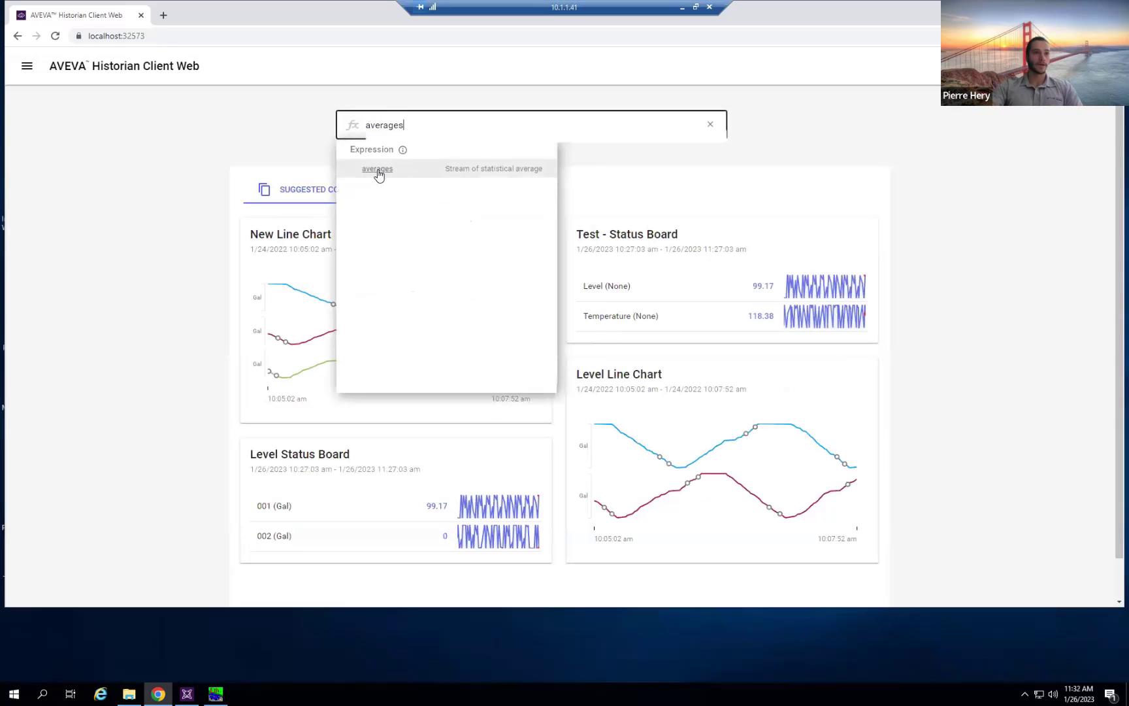
{"action": "left_click", "coordinate": [379, 176]}
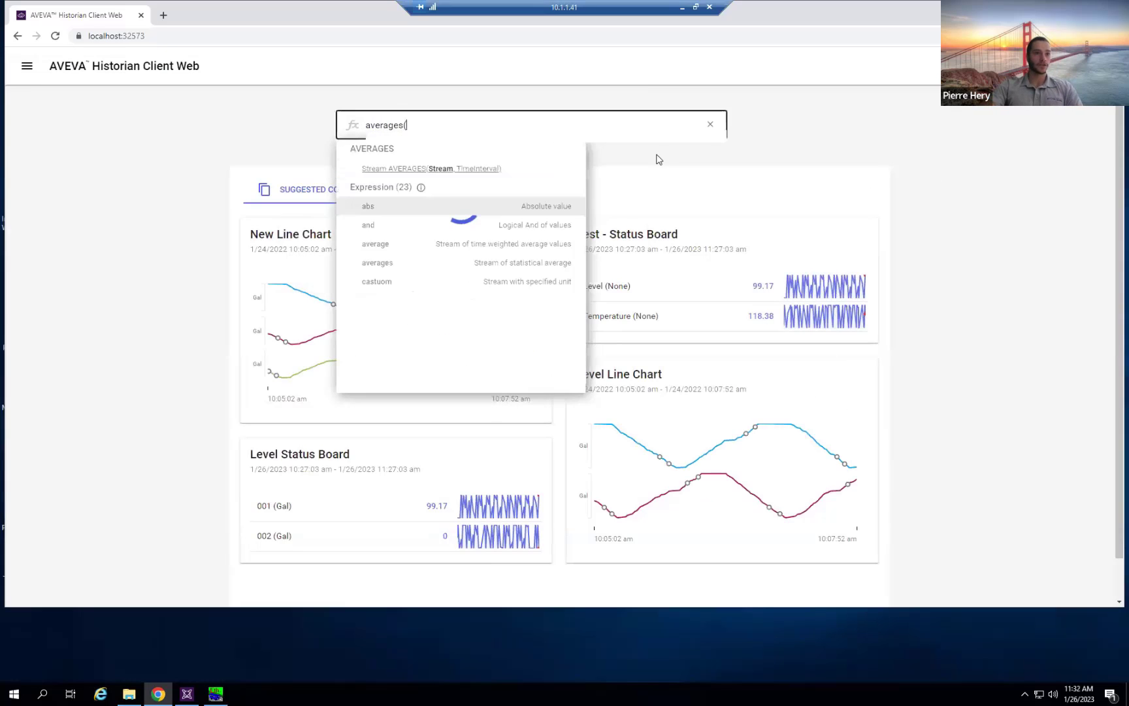
{"action": "left_click", "coordinate": [406, 207]}
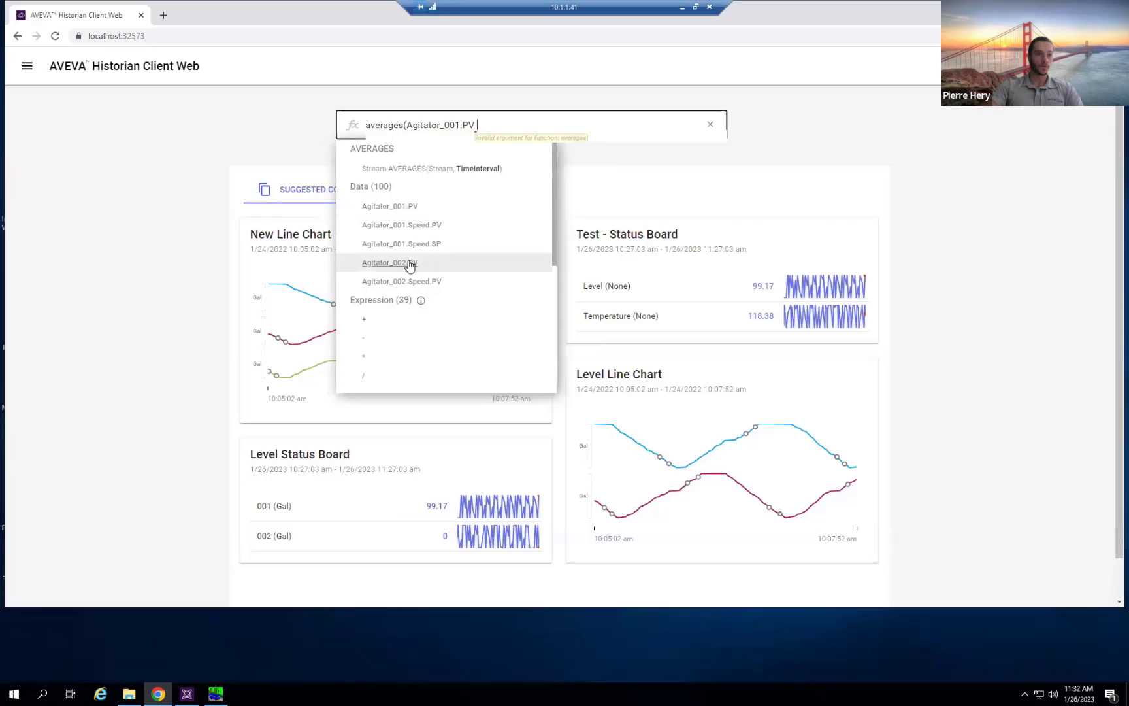
{"action": "left_click", "coordinate": [386, 319]}
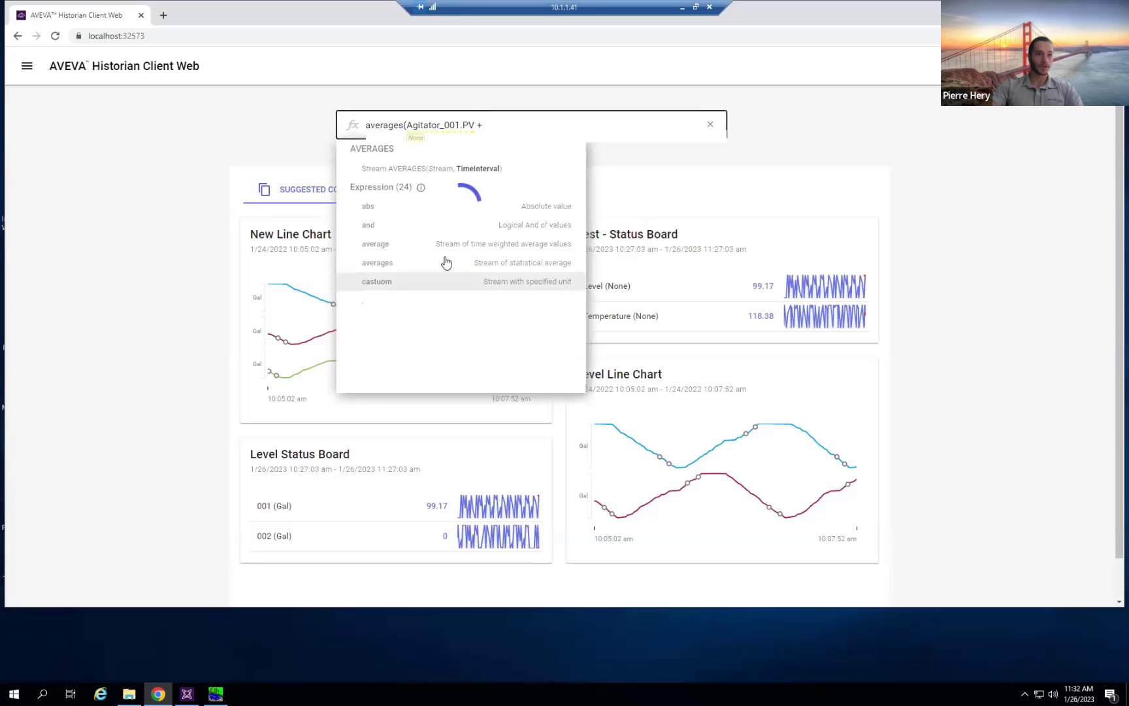
{"action": "left_click", "coordinate": [477, 262]}
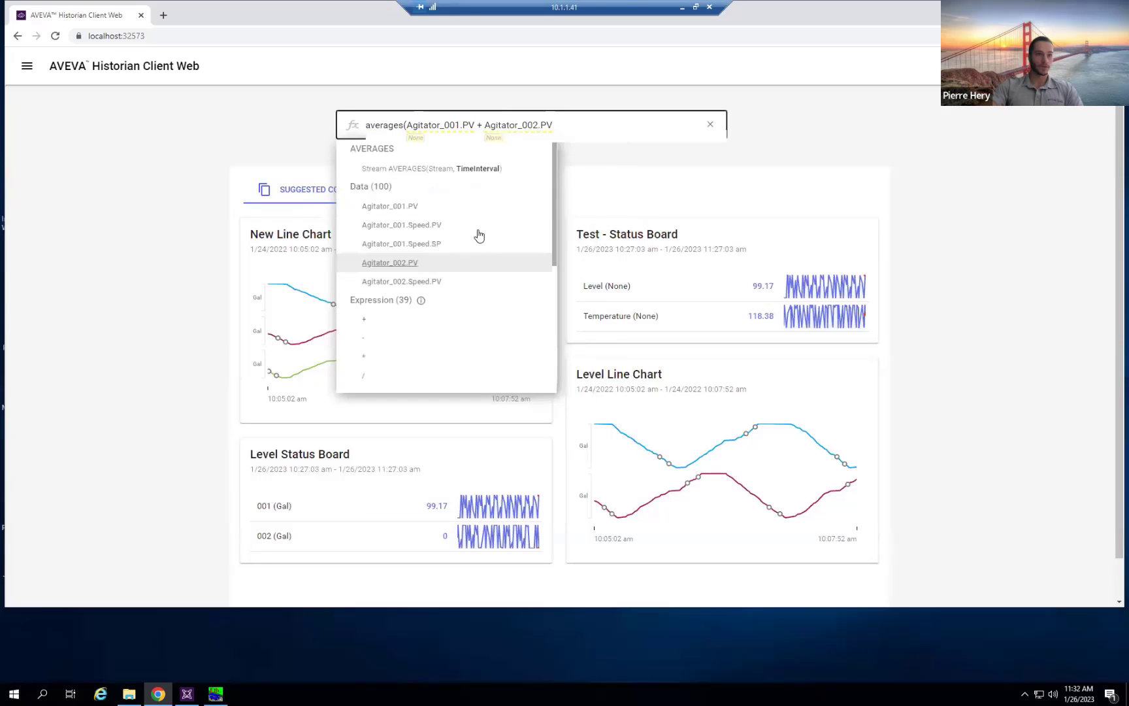
{"action": "scroll", "coordinate": [479, 277], "scroll_direction": "down", "scroll_amount": 3}
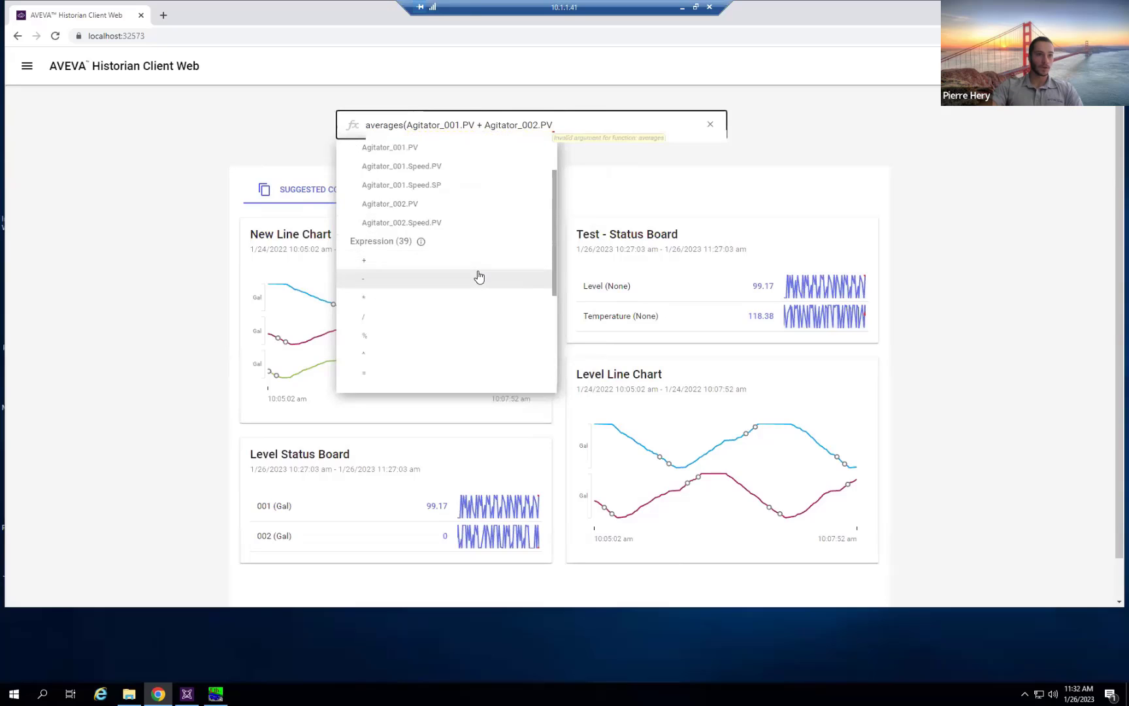
{"action": "scroll", "coordinate": [475, 282], "scroll_direction": "up", "scroll_amount": 4}
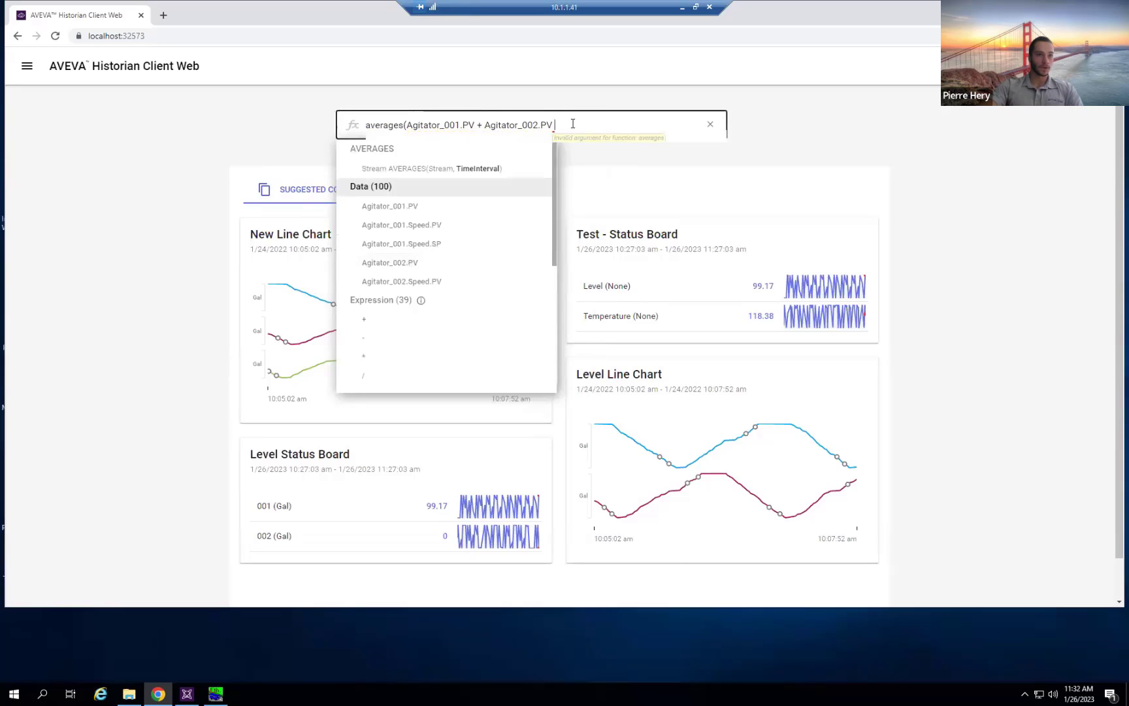
Complete the averages expression with day as its time interval and run it.
{"action": "type", "text": ")"}
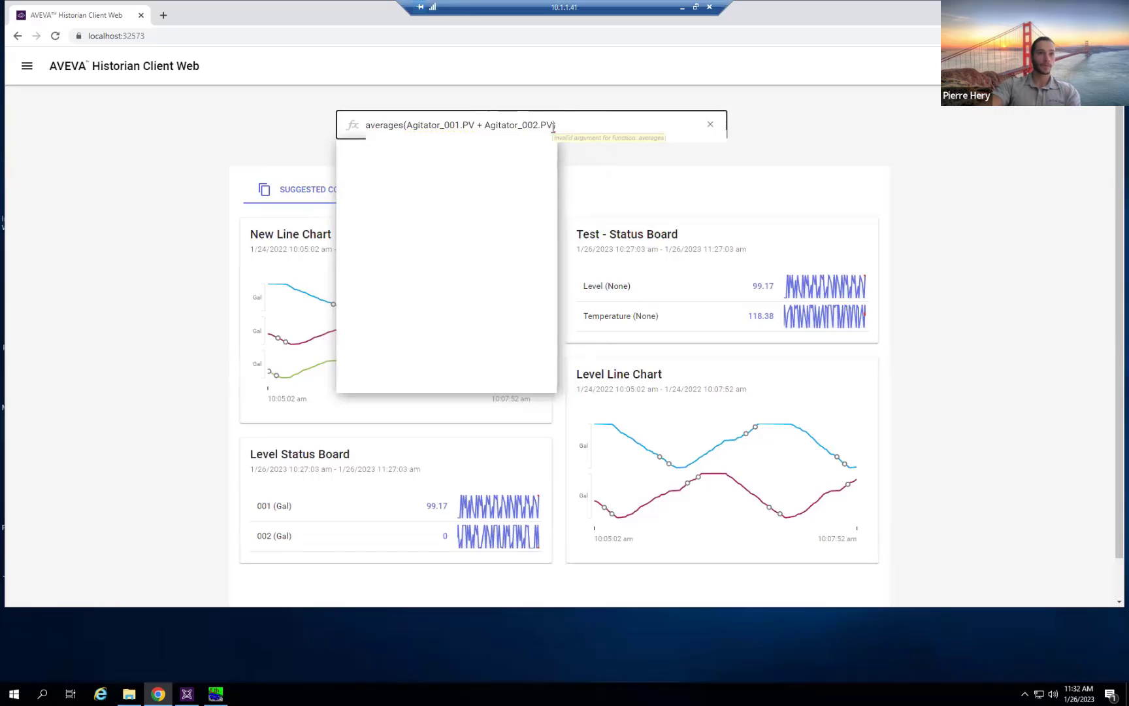
{"action": "left_click", "coordinate": [553, 128]}
{"action": "type", "text": ",day"}
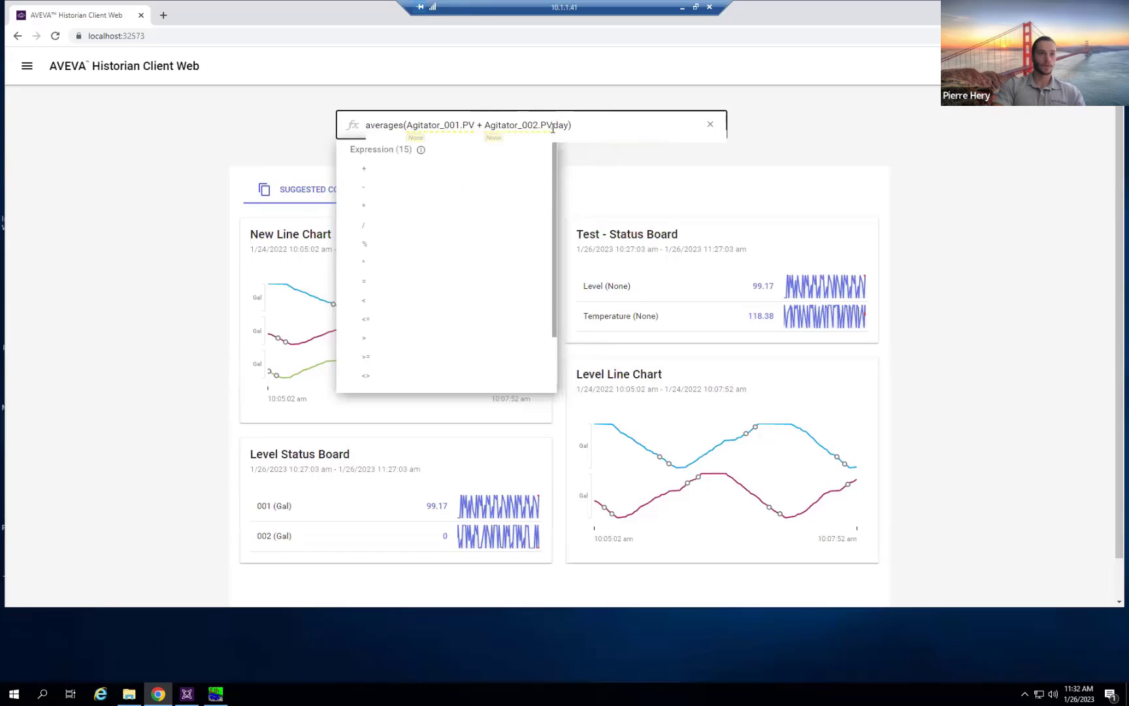
{"action": "key", "text": "Return"}
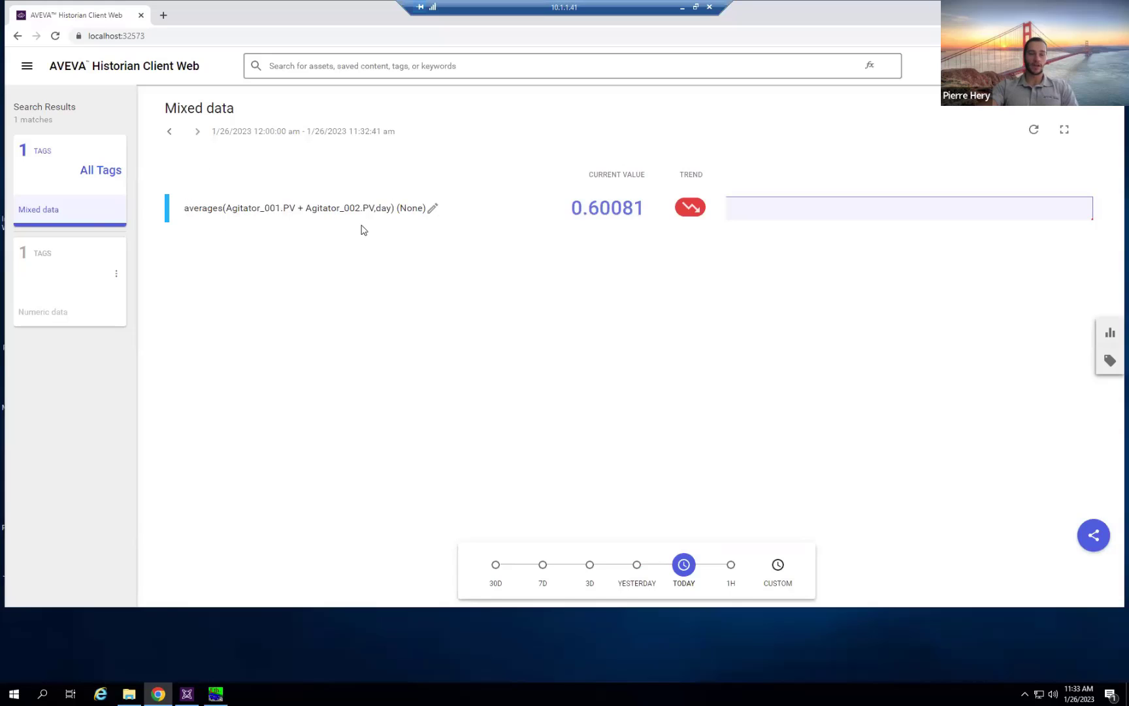
Set the expression's alias to "Averages of 001.PV and 002.PV" and save it.
{"action": "left_click", "coordinate": [432, 210]}
{"action": "left_click_drag", "start_coordinate": [84, 421], "coordinate": [34, 418]}
{"action": "type", "text": "Averages of 001"}
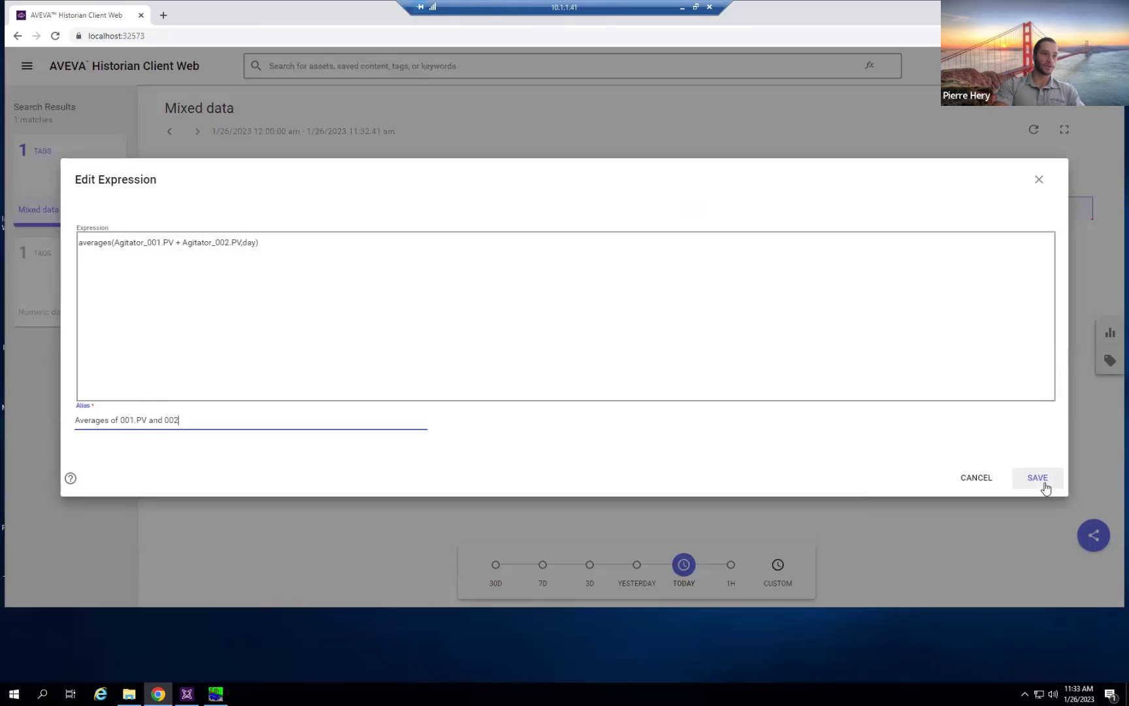
{"action": "type", "text": ".PV"}
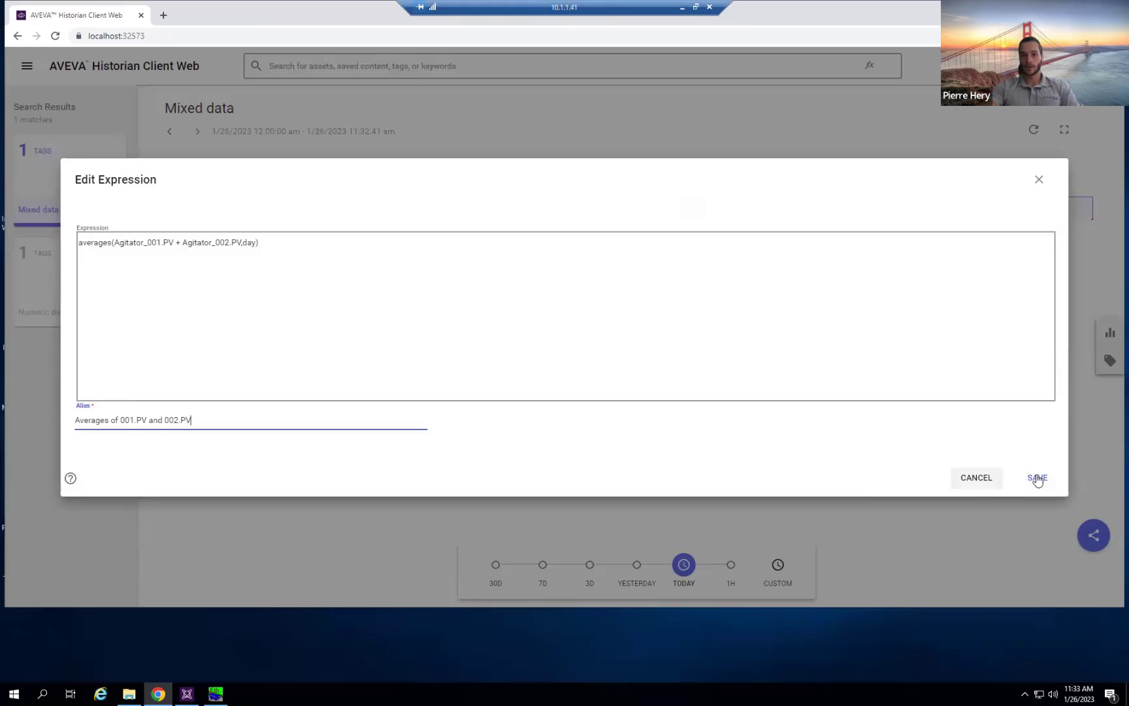
{"action": "left_click", "coordinate": [1039, 482]}
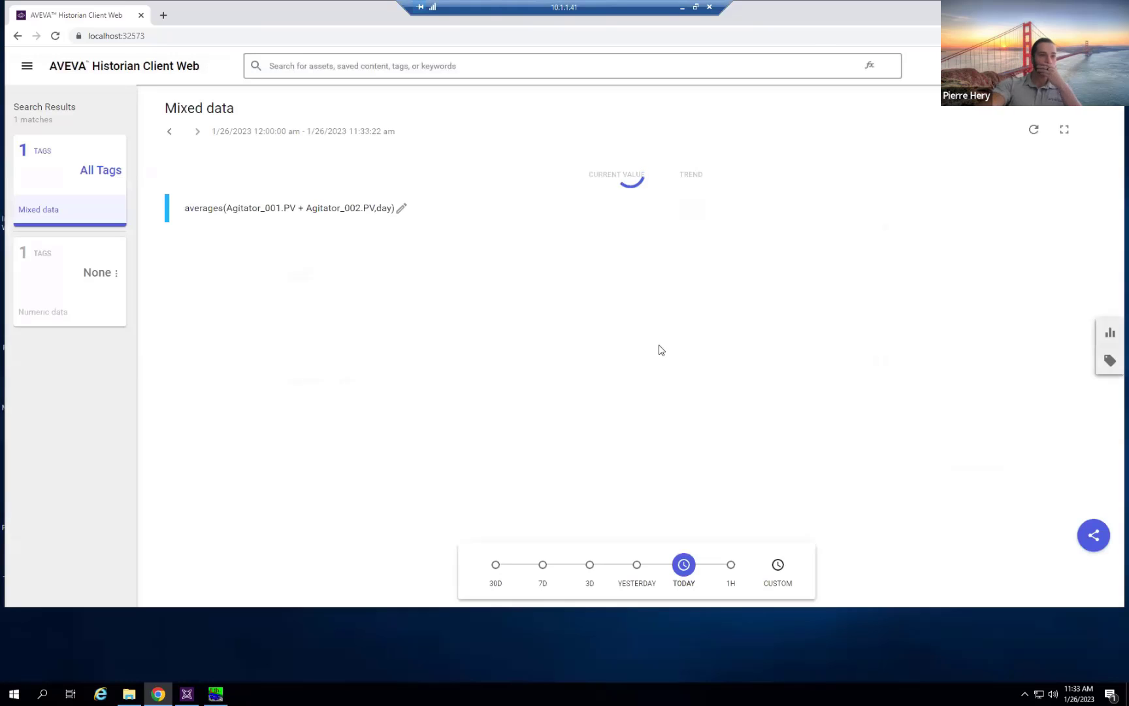
Return from the expression's results to the home page.
{"action": "mouse_move", "coordinate": [193, 209]}
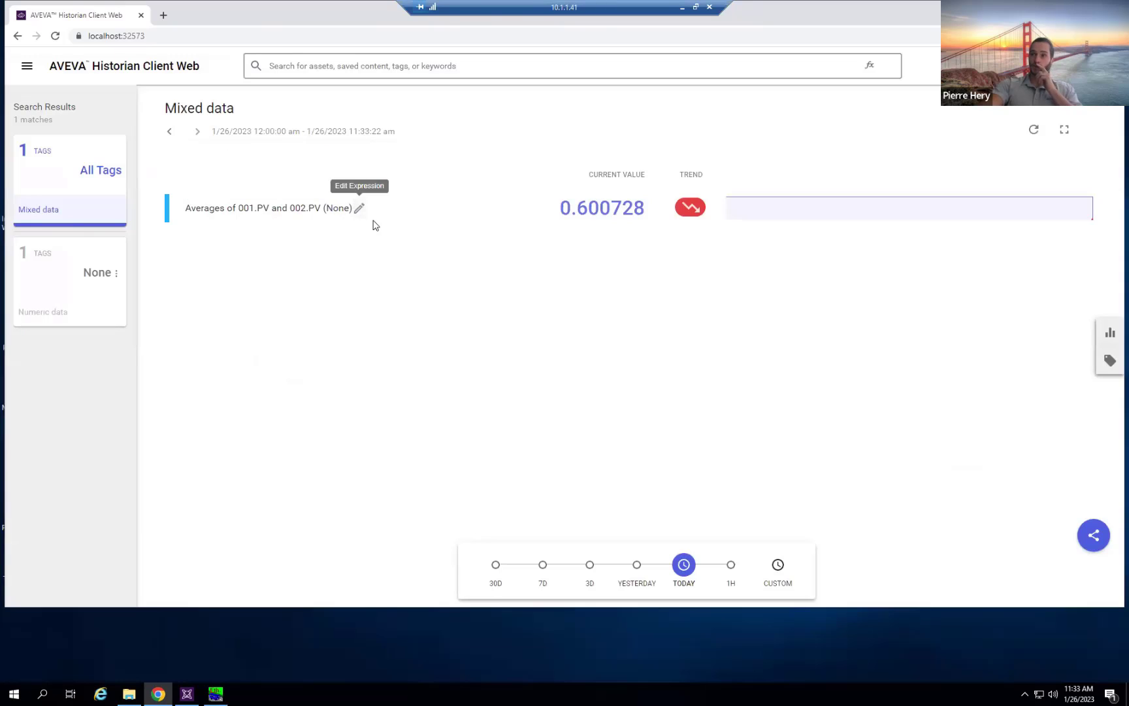
{"action": "left_click", "coordinate": [23, 70]}
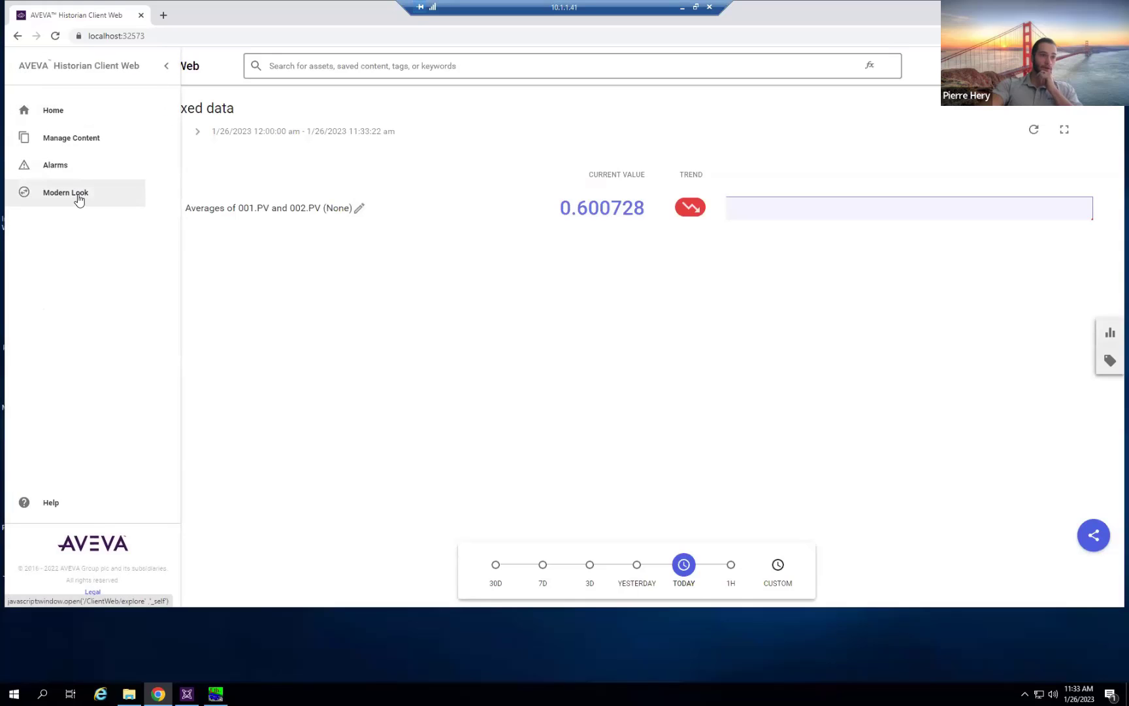
{"action": "left_click", "coordinate": [75, 112]}
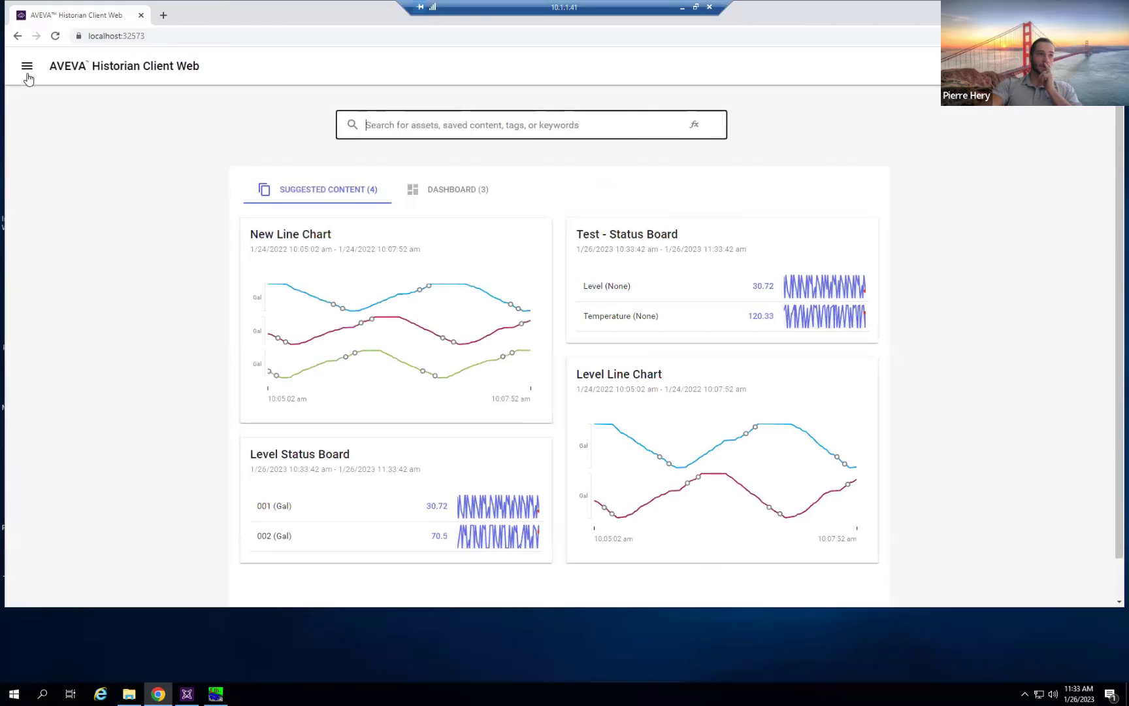
Switch Historian Client Web from the classic look to the new look and close the browser.
{"action": "left_click", "coordinate": [28, 79]}
{"action": "left_click", "coordinate": [86, 194]}
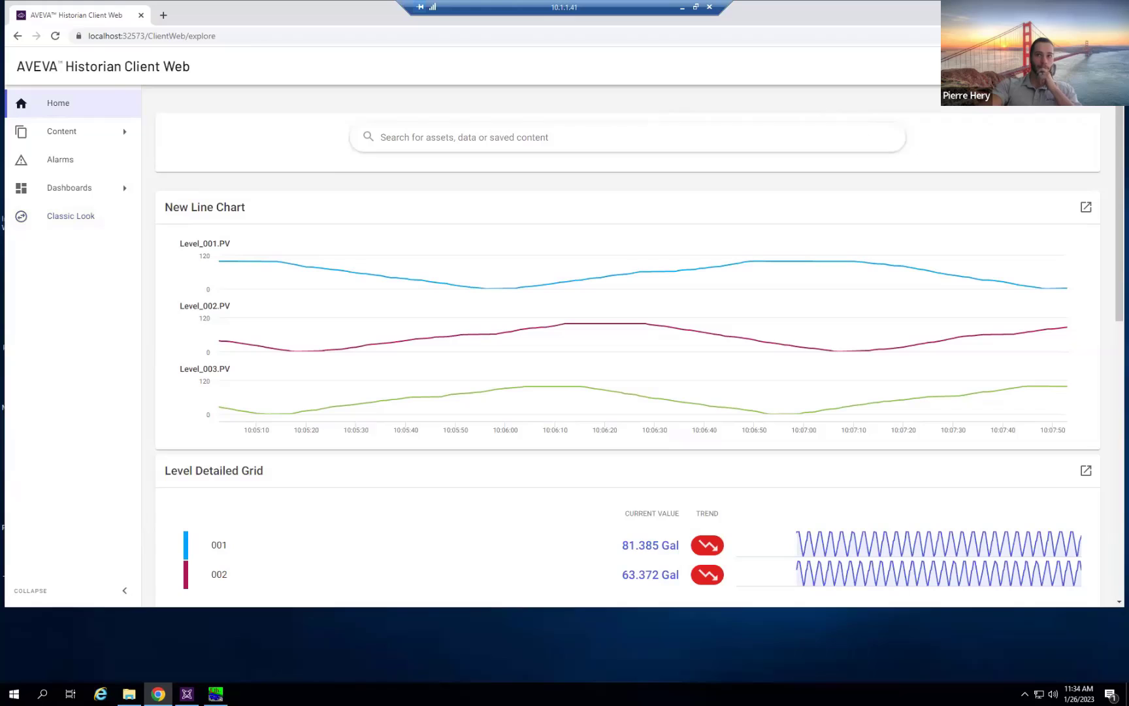
{"action": "key", "text": "alt+F4"}
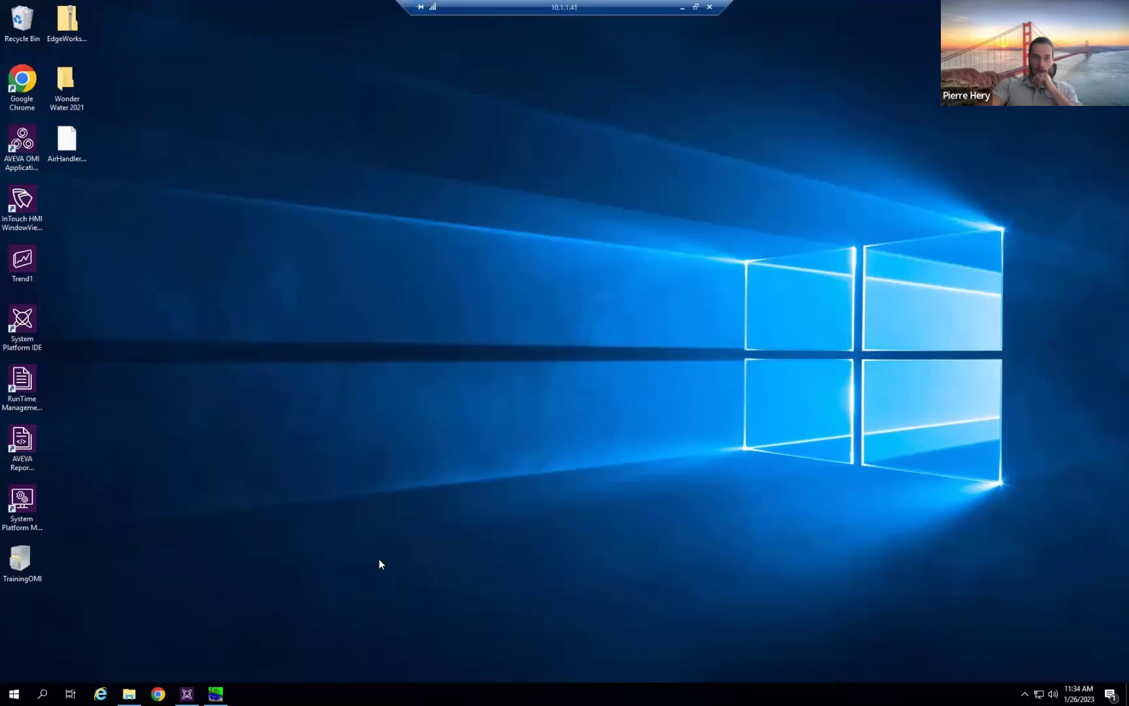
Start Excel, dismiss the Office activation wizard and create a blank workbook.
{"action": "left_click", "coordinate": [14, 693]}
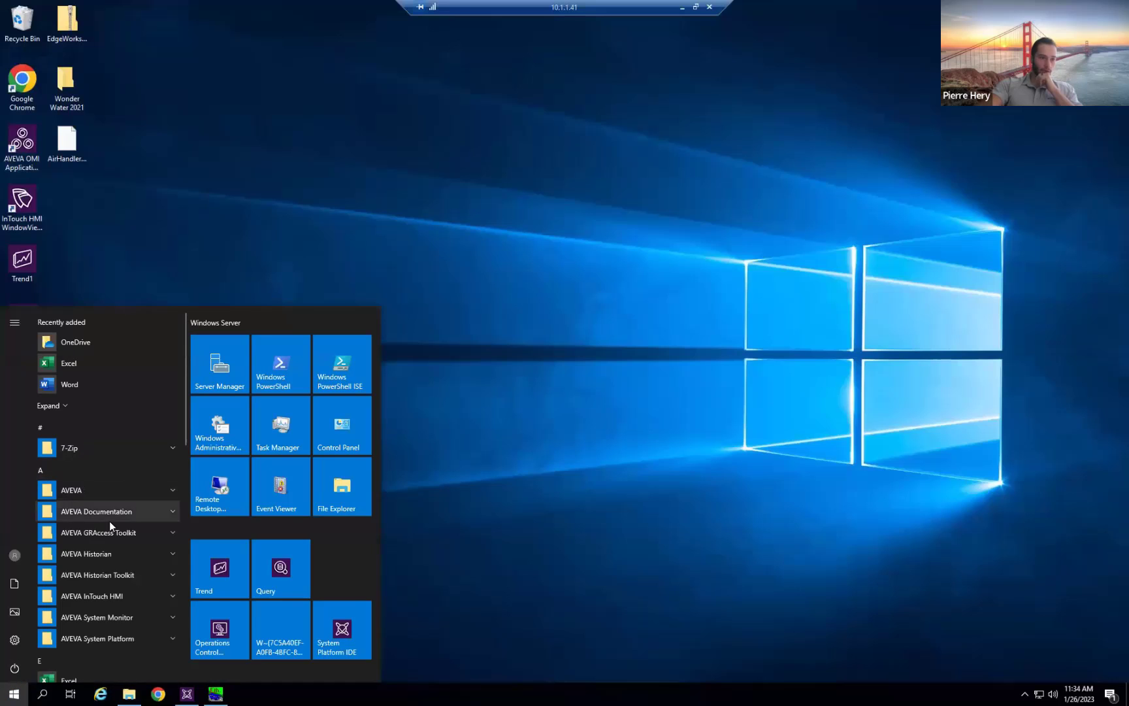
{"action": "scroll", "coordinate": [281, 560], "scroll_direction": "down", "scroll_amount": 1}
{"action": "scroll", "coordinate": [142, 601], "scroll_direction": "down", "scroll_amount": 2}
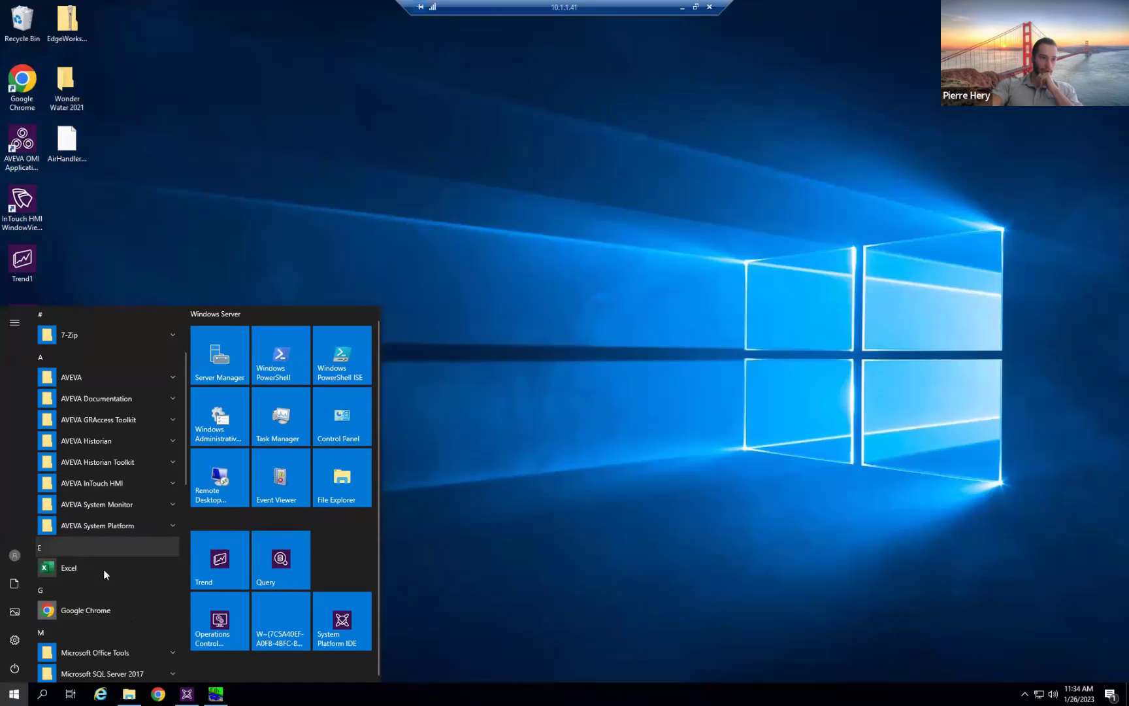
{"action": "left_click", "coordinate": [103, 571]}
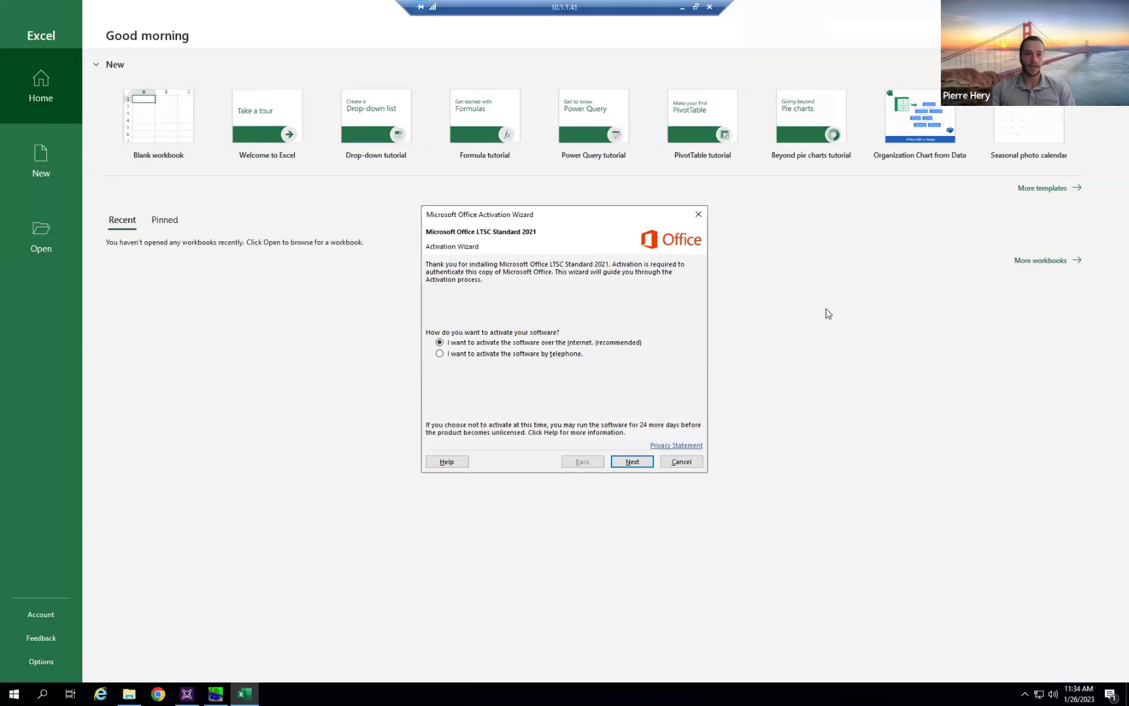
{"action": "left_click", "coordinate": [676, 462]}
{"action": "left_click", "coordinate": [134, 123]}
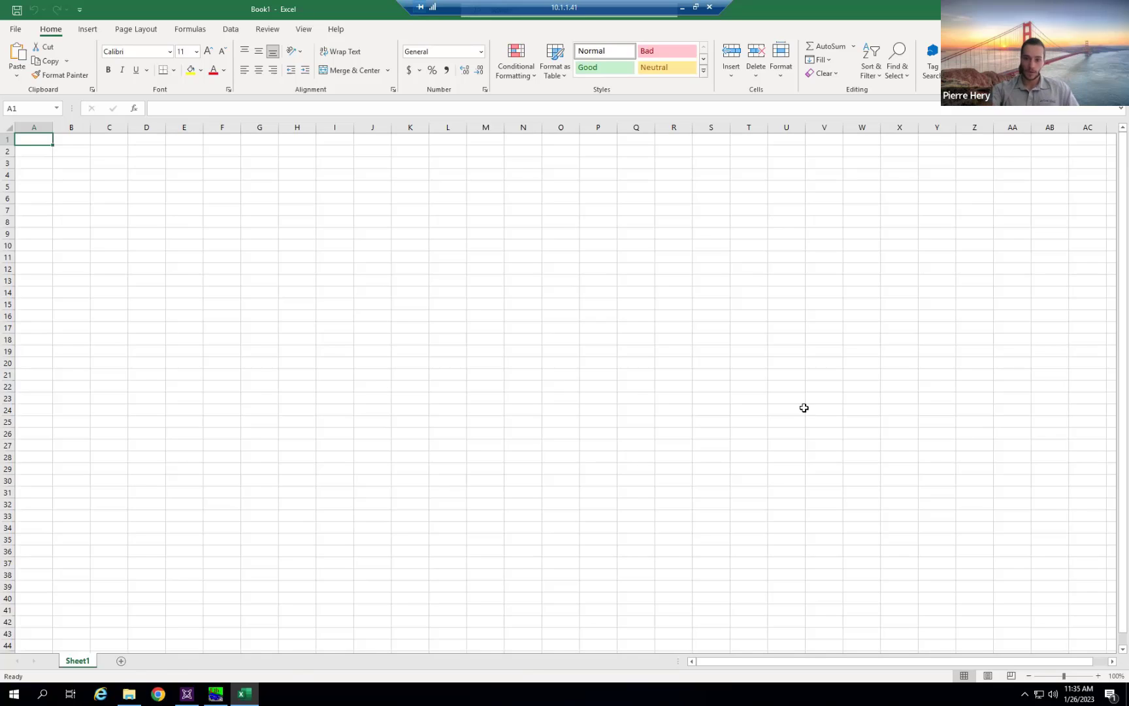
Open the AVEVA Historian Tag Search for cell A1 of Sheet1.
{"action": "left_click", "coordinate": [673, 374]}
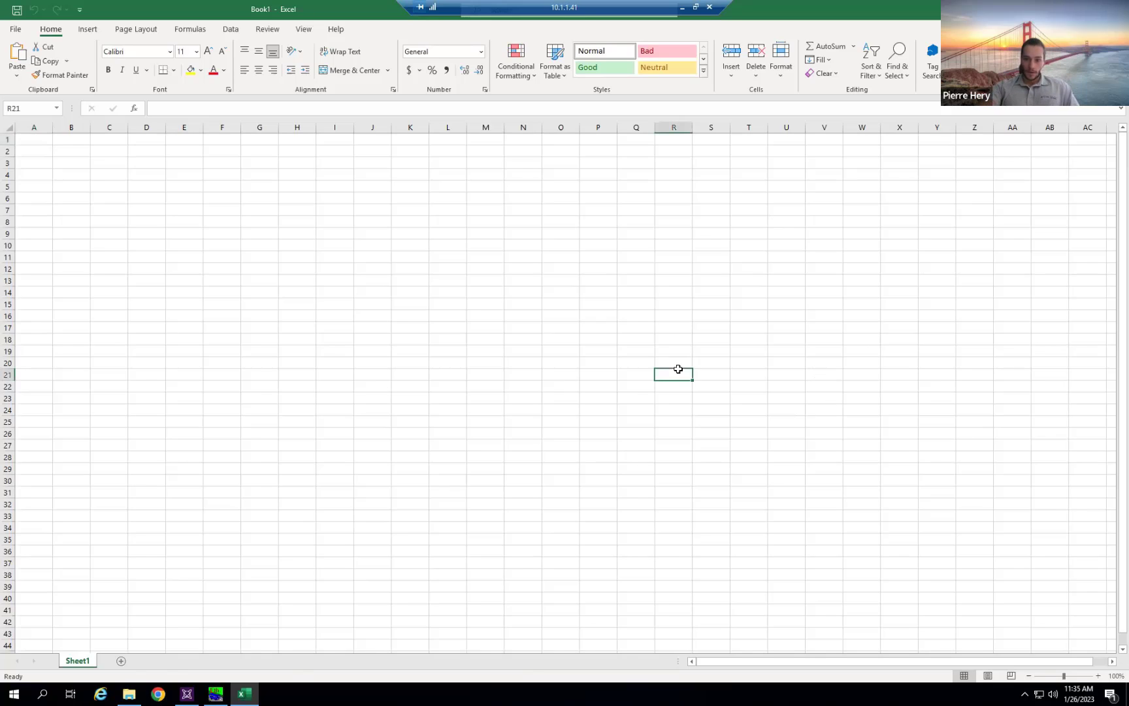
{"action": "left_click", "coordinate": [980, 495]}
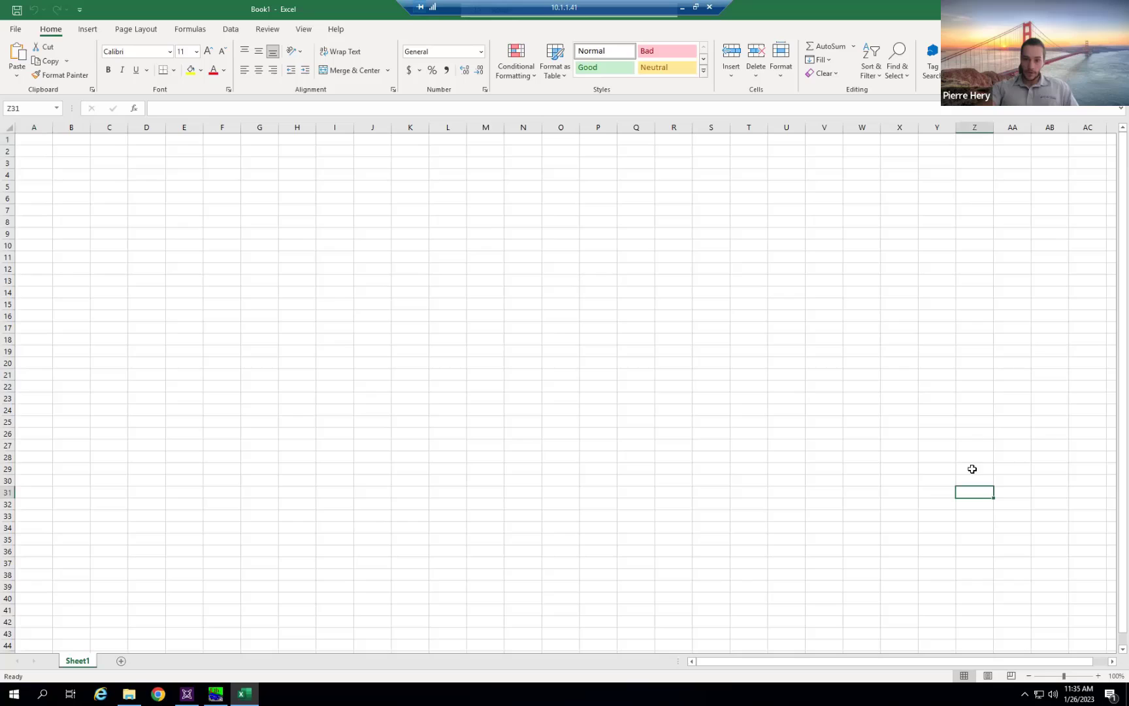
{"action": "left_click", "coordinate": [46, 142]}
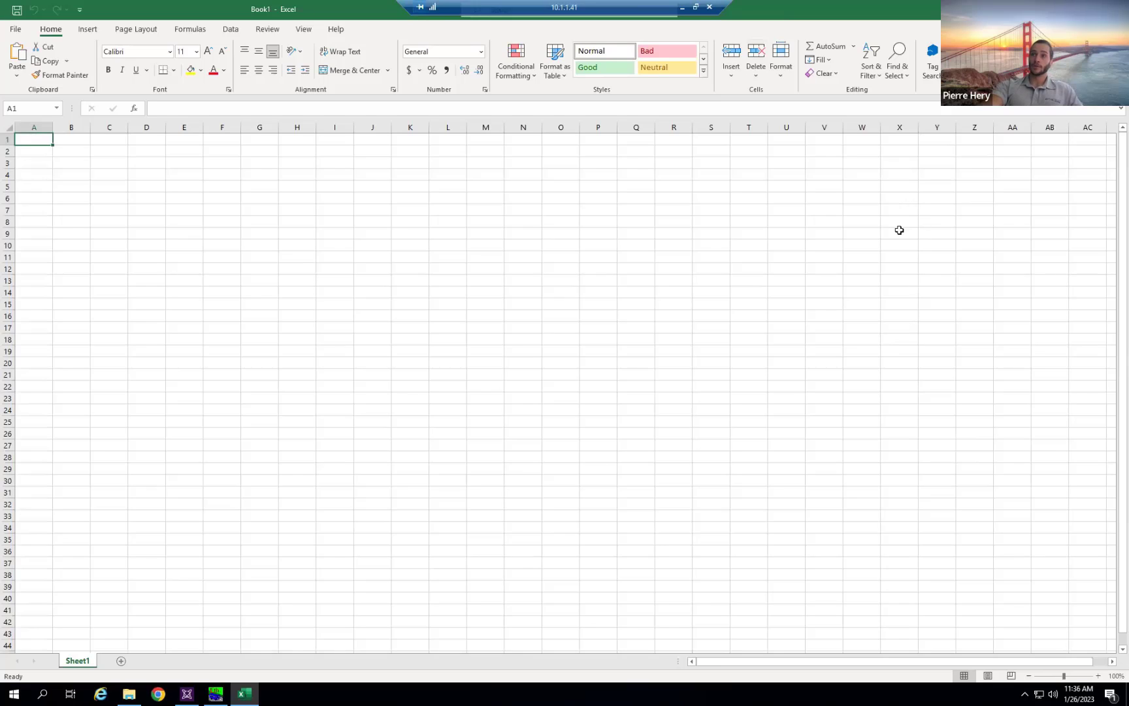
{"action": "left_click", "coordinate": [935, 64]}
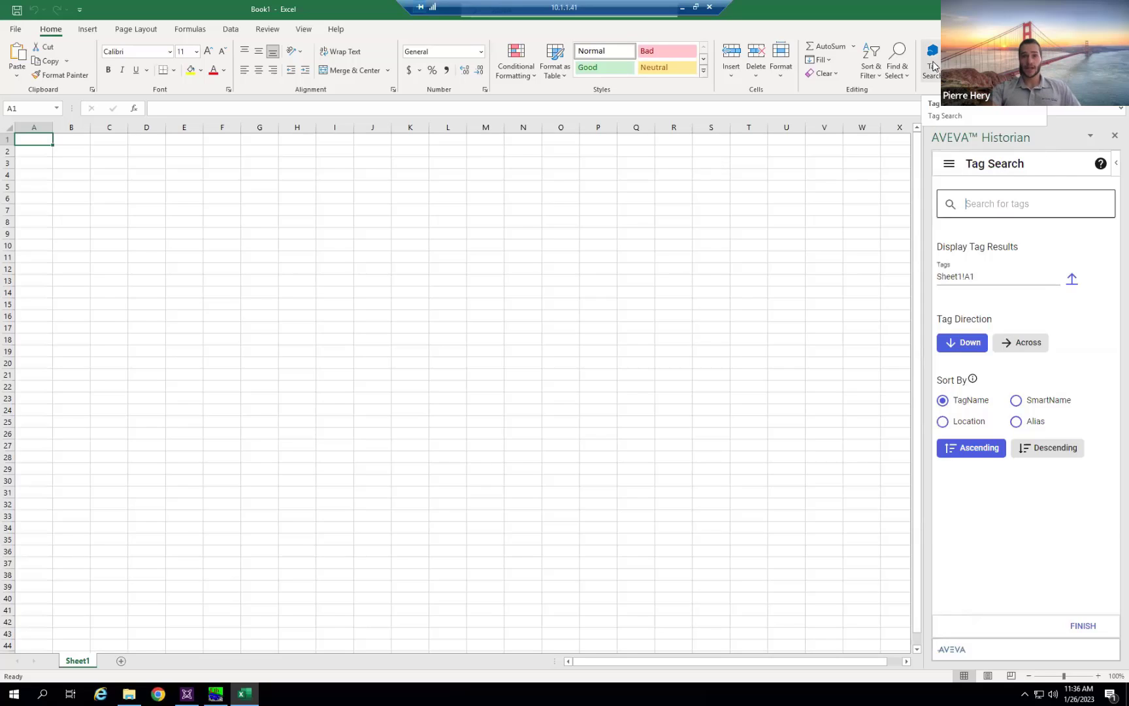
Search for agitator_002 and add the Agitator_002.Speed.PV tag.
{"action": "left_click", "coordinate": [987, 199]}
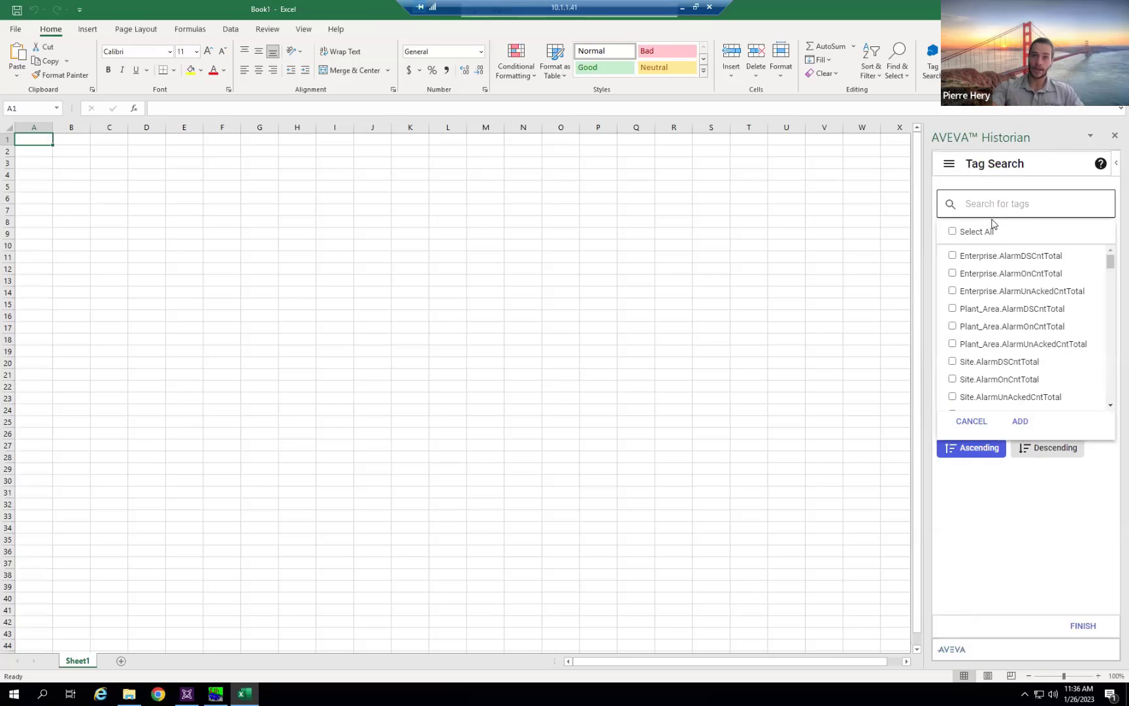
{"action": "type", "text": "agitator"}
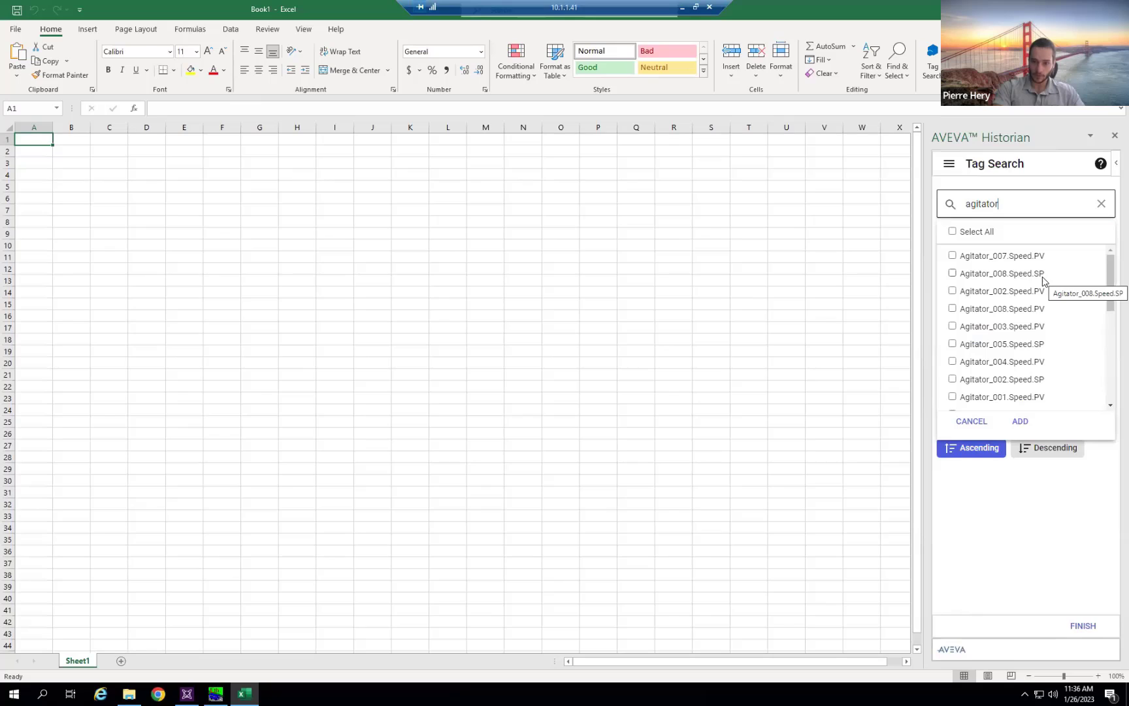
{"action": "type", "text": "_002"}
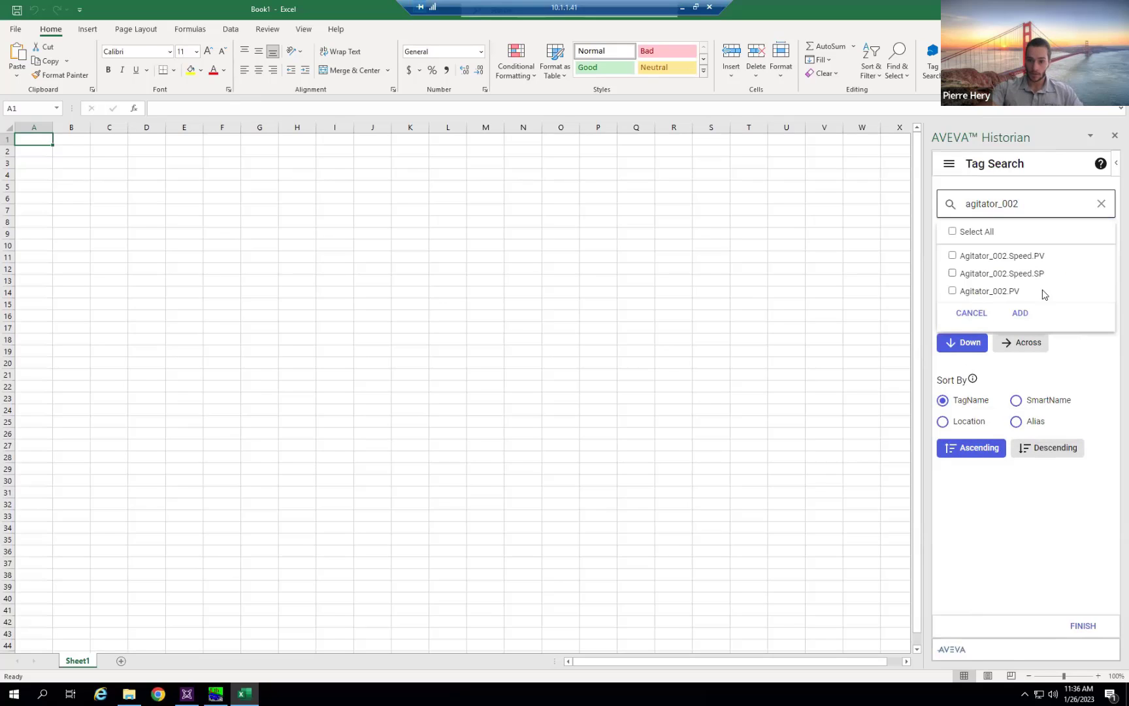
{"action": "left_click", "coordinate": [952, 256]}
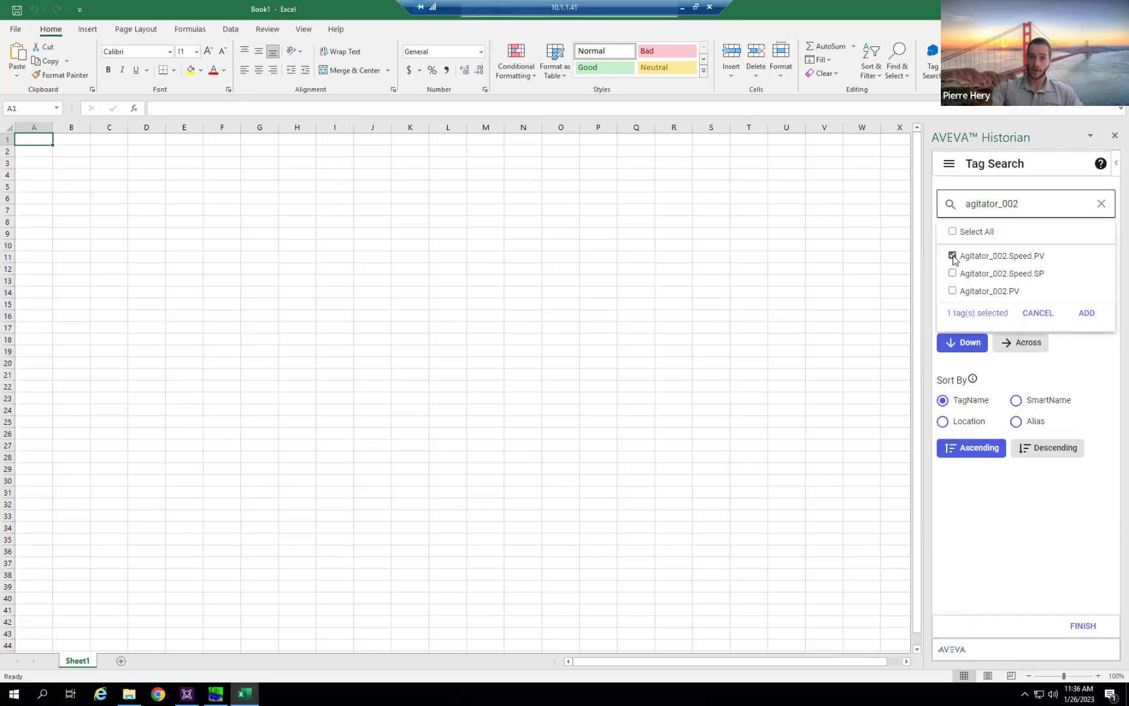
{"action": "left_click", "coordinate": [1085, 315]}
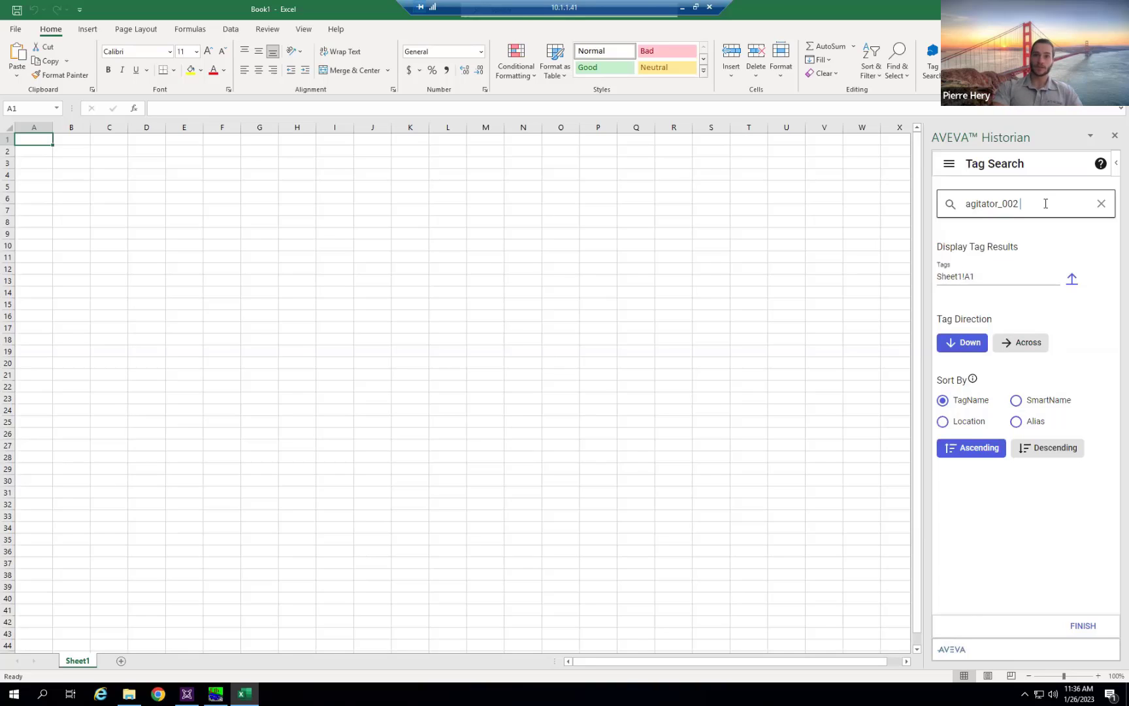
Search for agitator_003, add the Agitator_003.Speed.PV tag and insert it into the sheet from cell A1 downward.
{"action": "key", "text": "Return"}
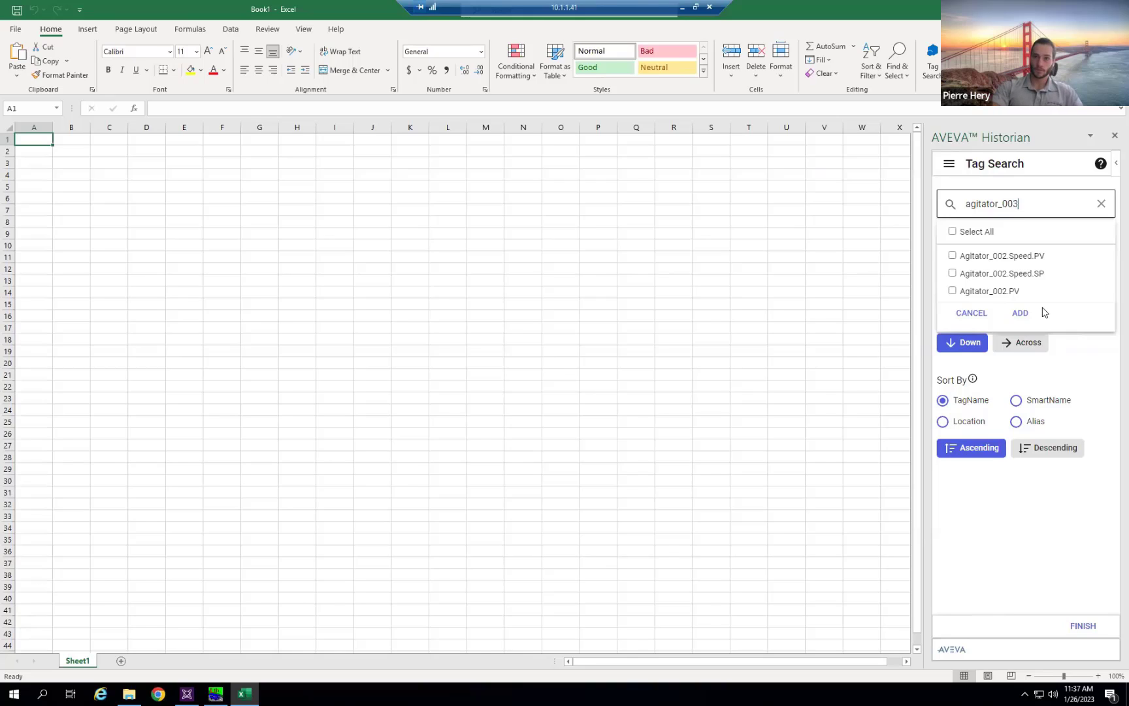
{"action": "key", "text": "Return"}
{"action": "left_click", "coordinate": [953, 256]}
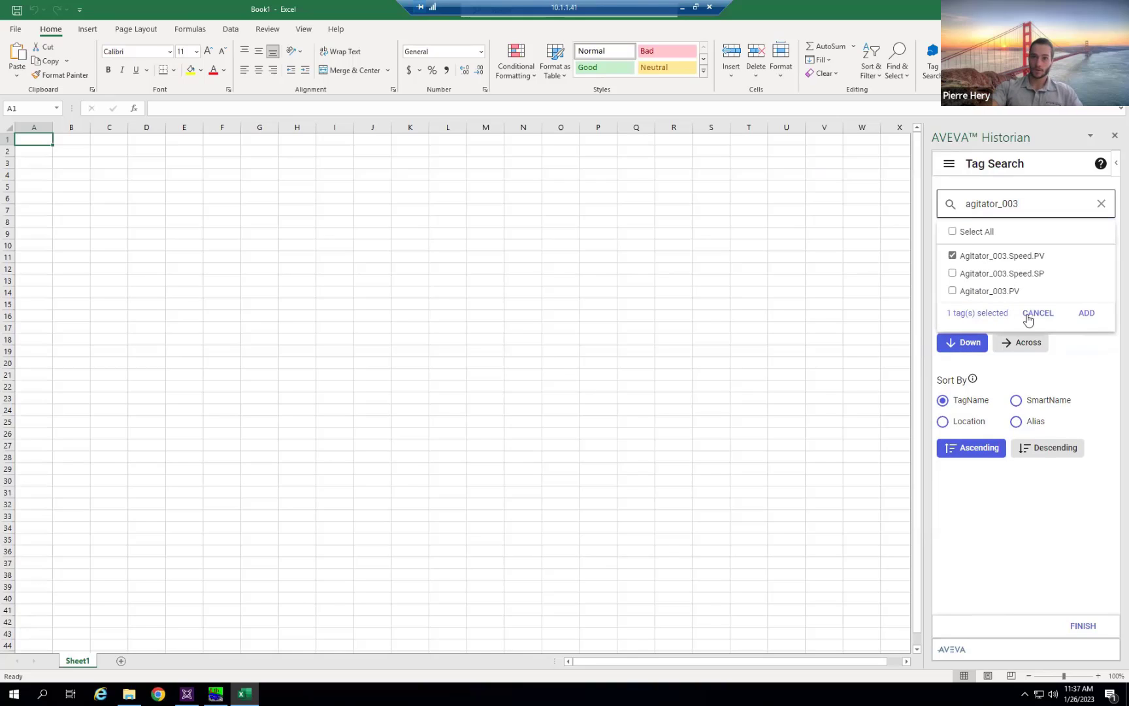
{"action": "left_click", "coordinate": [1088, 316]}
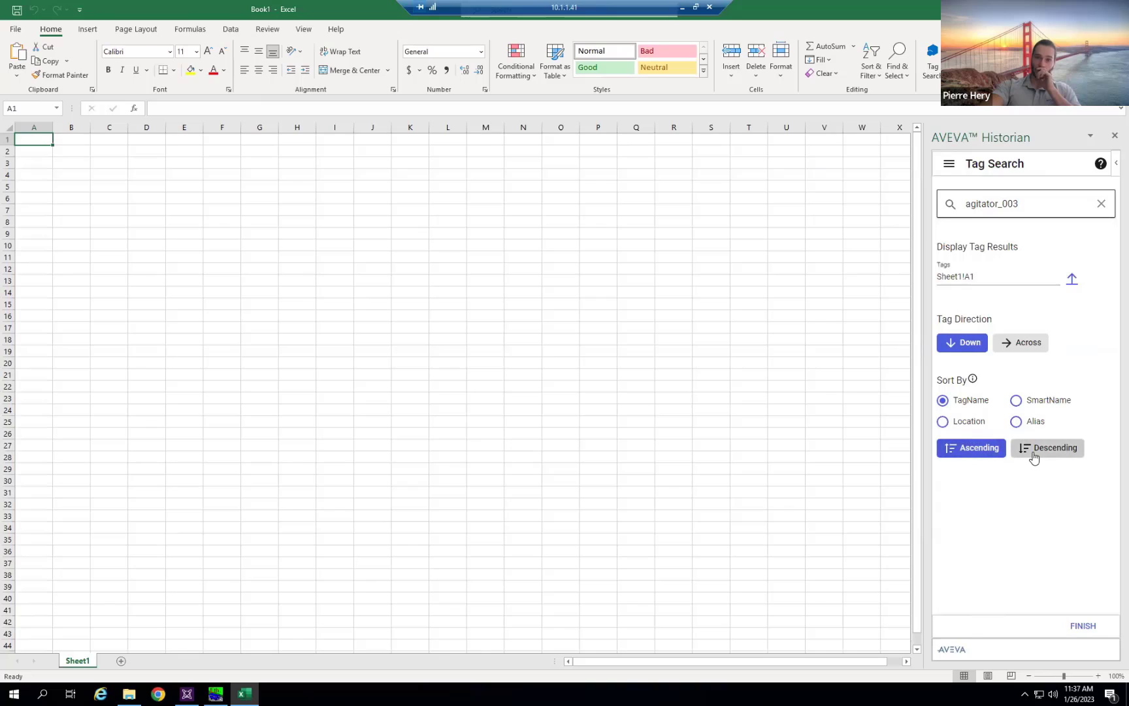
{"action": "left_click", "coordinate": [1085, 627]}
{"action": "left_click", "coordinate": [243, 319]}
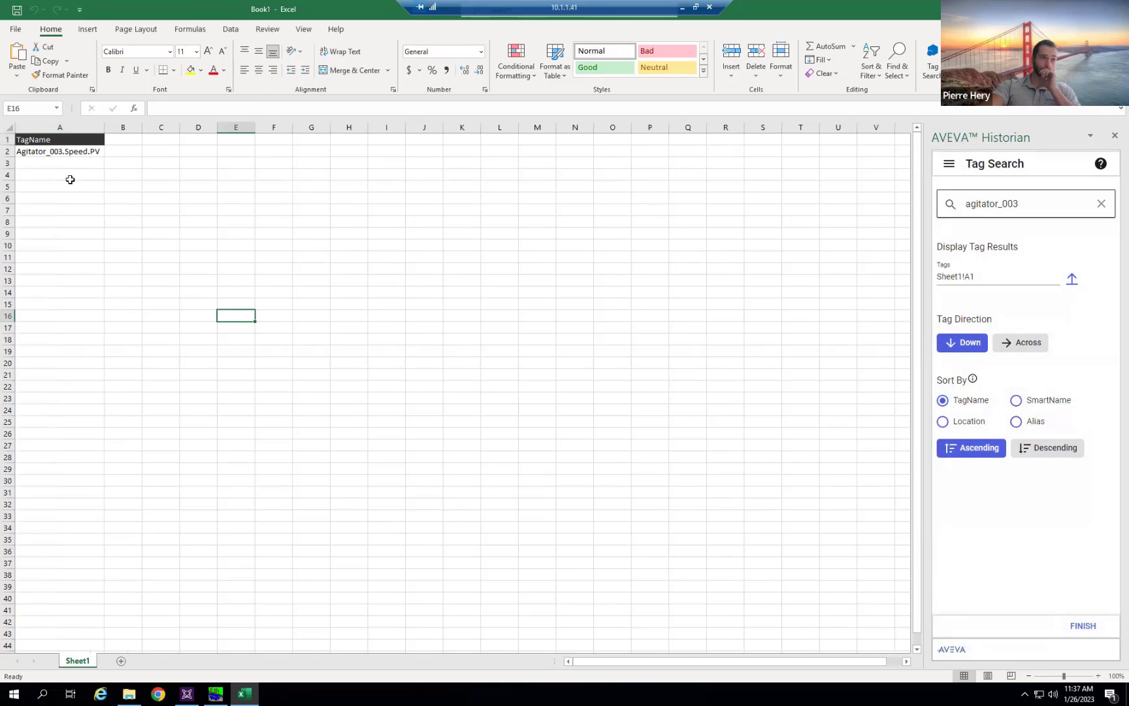
Insert the static Description, EngUnit and Alias tag information for the tag in A2, with results starting at B1.
{"action": "left_click", "coordinate": [51, 139]}
{"action": "left_click", "coordinate": [57, 150]}
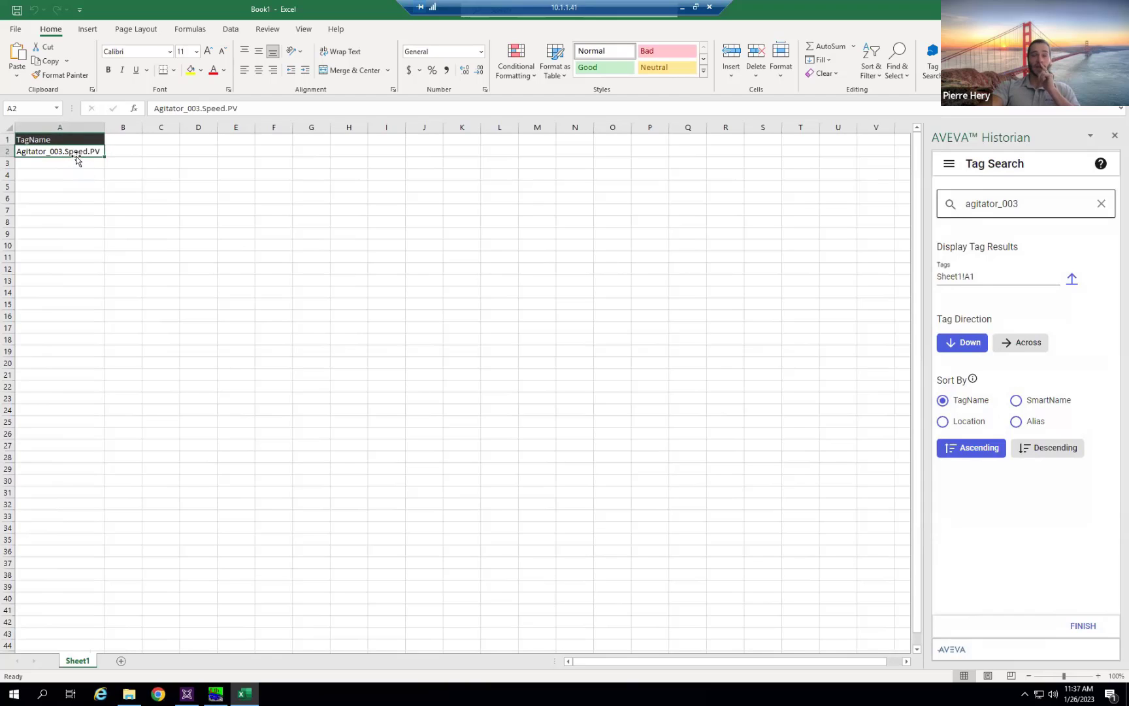
{"action": "left_click", "coordinate": [119, 219]}
{"action": "left_click", "coordinate": [74, 158]}
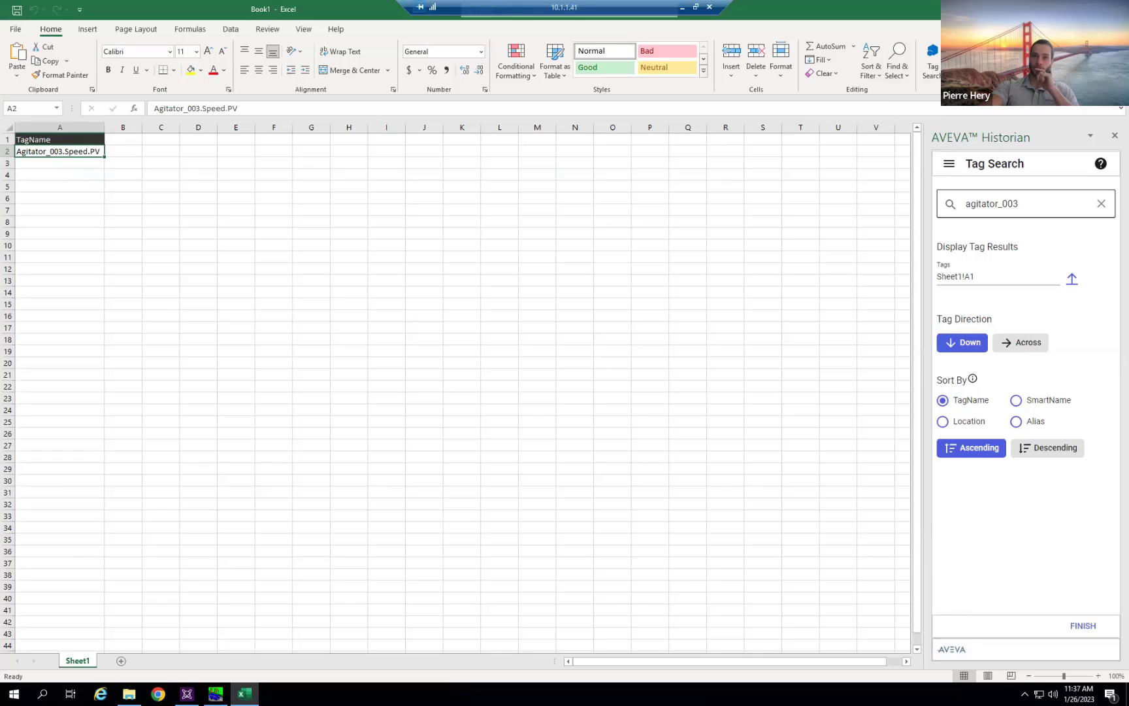
{"action": "left_click", "coordinate": [960, 60]}
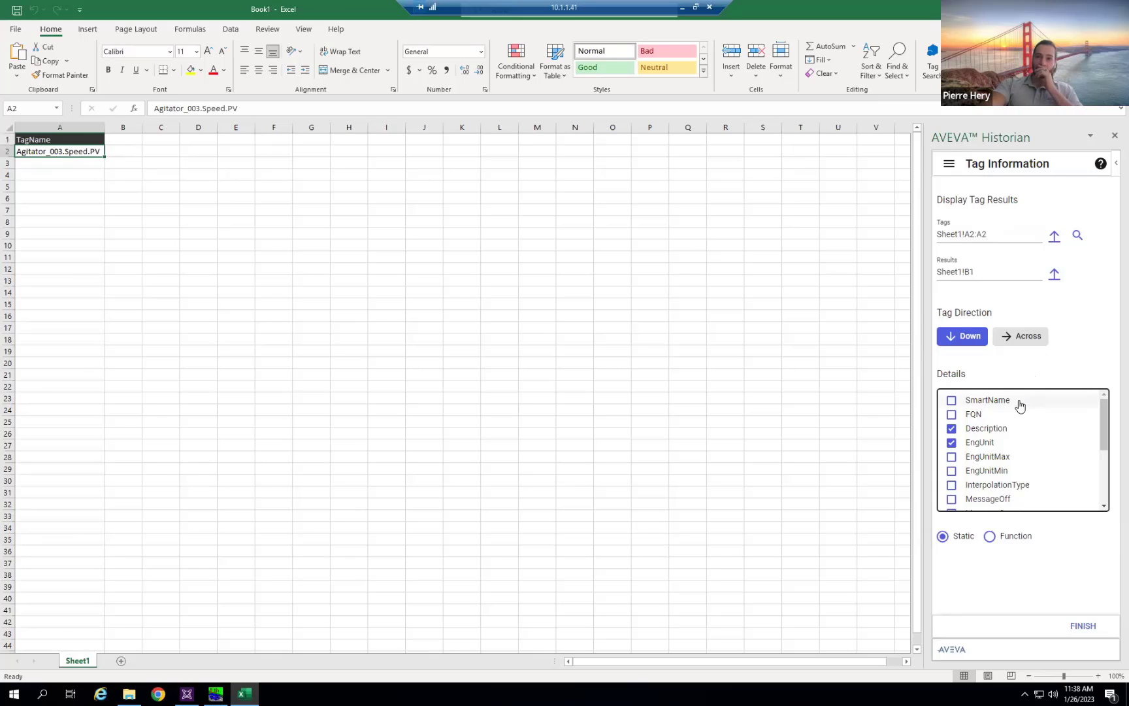
{"action": "scroll", "coordinate": [1017, 433], "scroll_direction": "down", "scroll_amount": 3}
{"action": "scroll", "coordinate": [1022, 451], "scroll_direction": "up", "scroll_amount": 3}
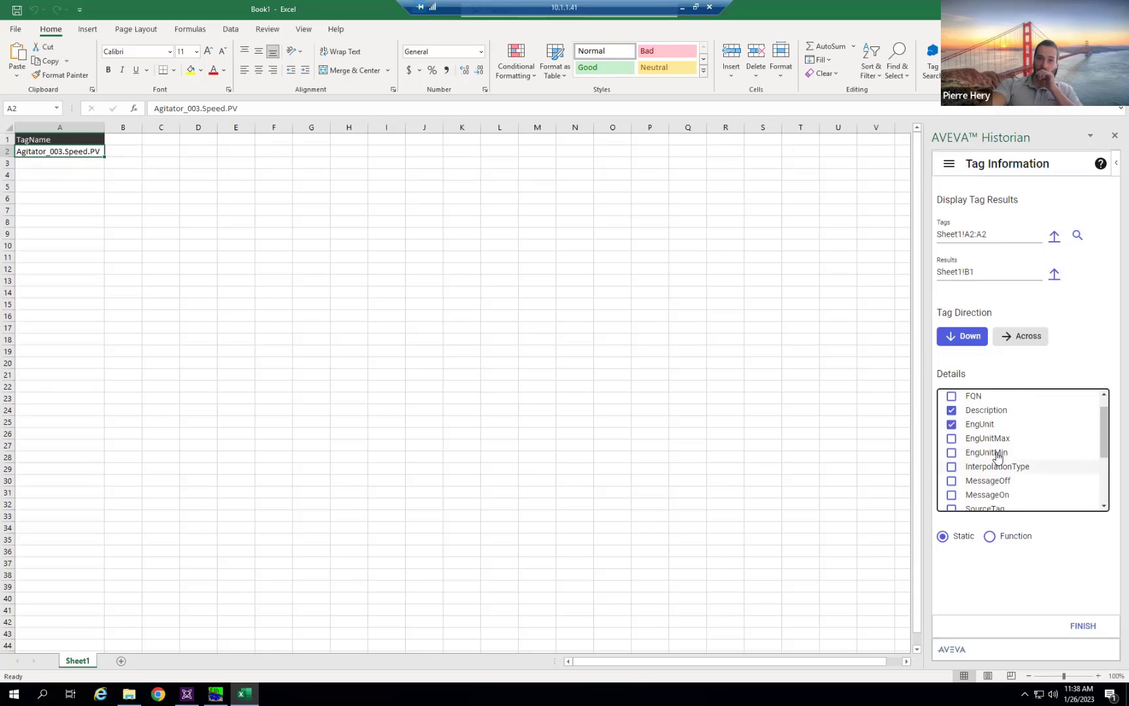
{"action": "scroll", "coordinate": [996, 432], "scroll_direction": "down", "scroll_amount": 3}
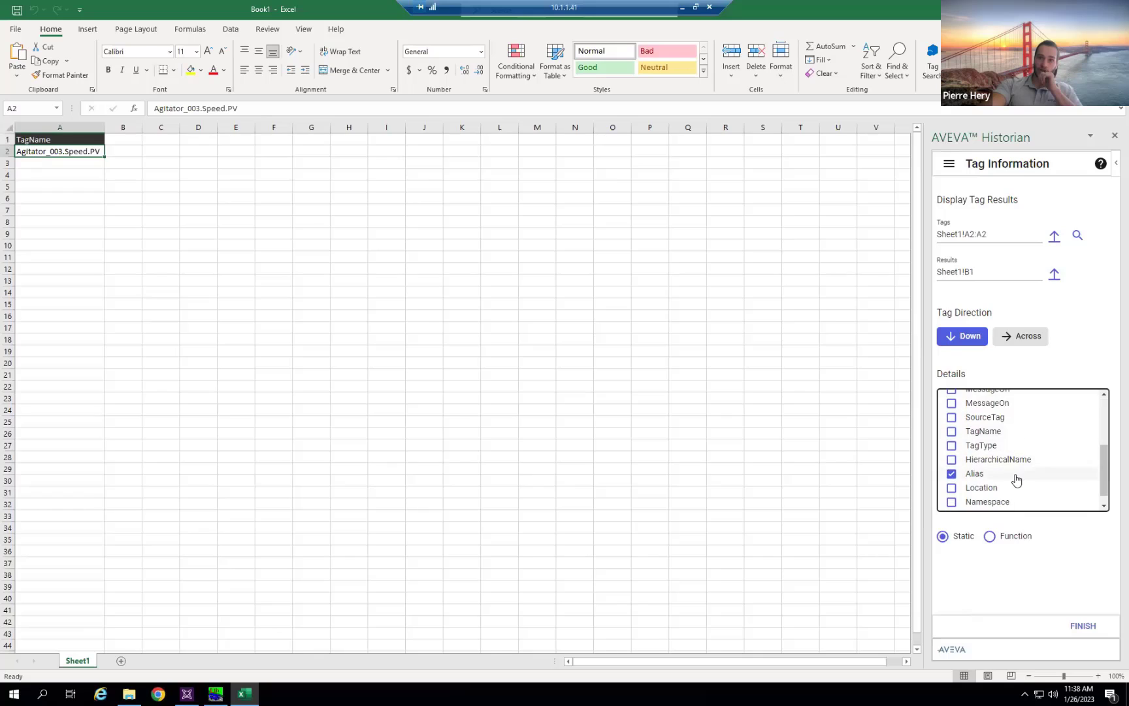
{"action": "scroll", "coordinate": [991, 468], "scroll_direction": "up", "scroll_amount": 3}
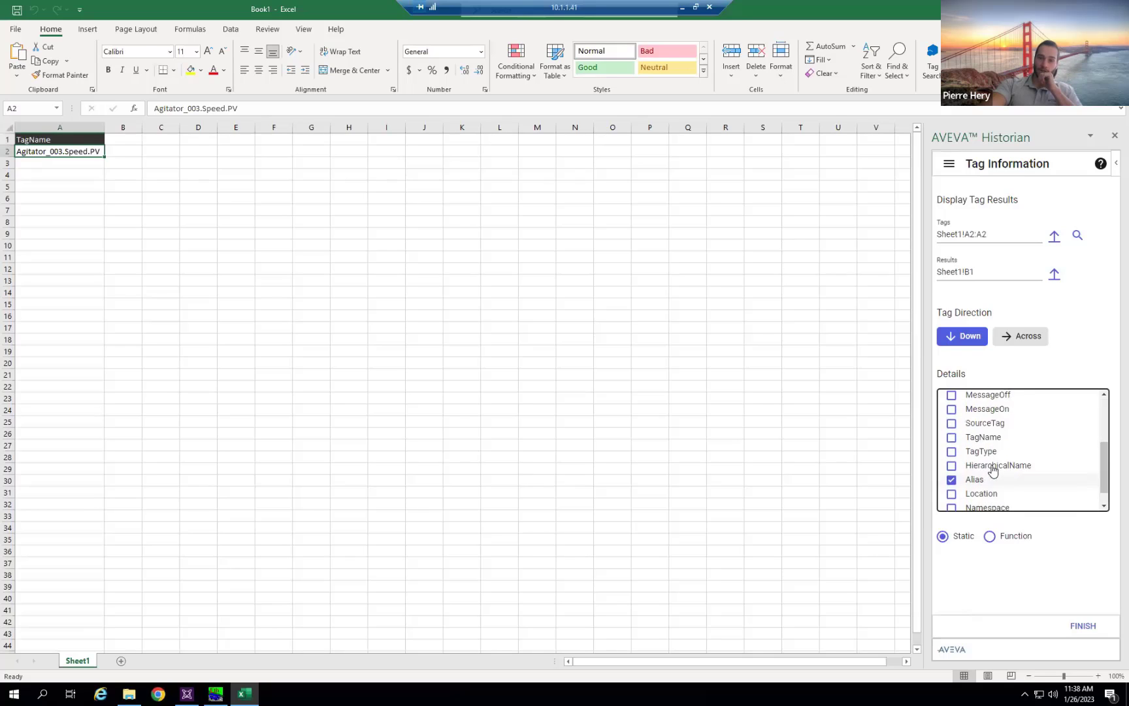
{"action": "scroll", "coordinate": [998, 472], "scroll_direction": "down", "scroll_amount": 3}
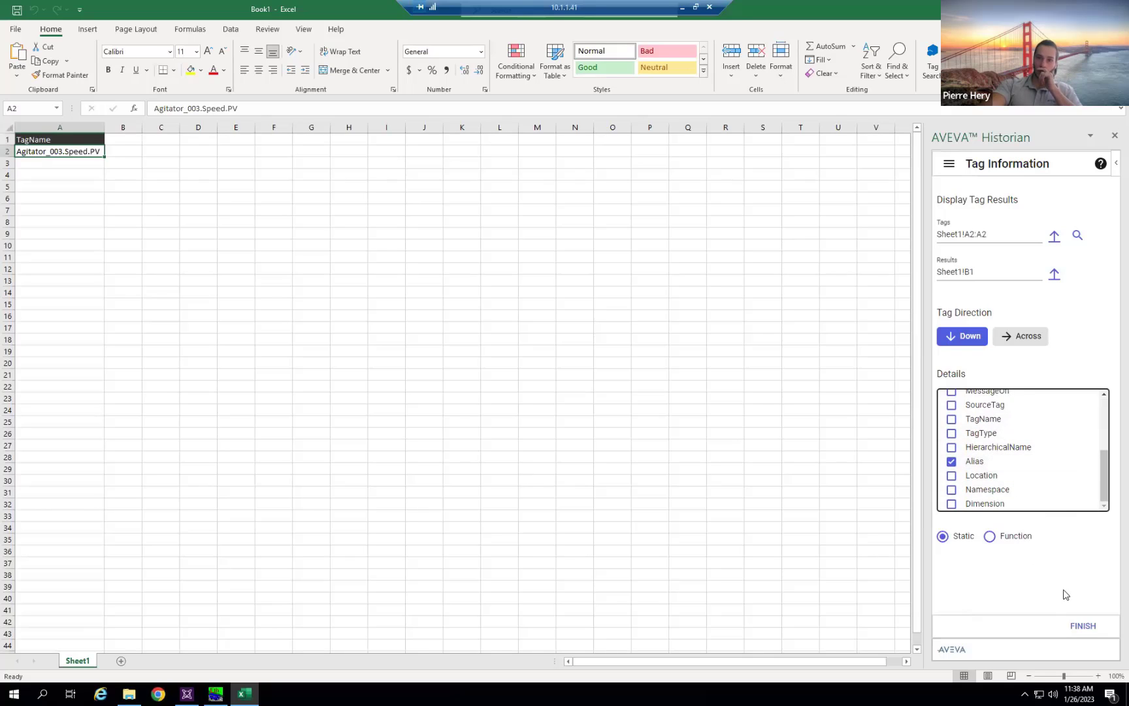
{"action": "left_click", "coordinate": [1082, 626]}
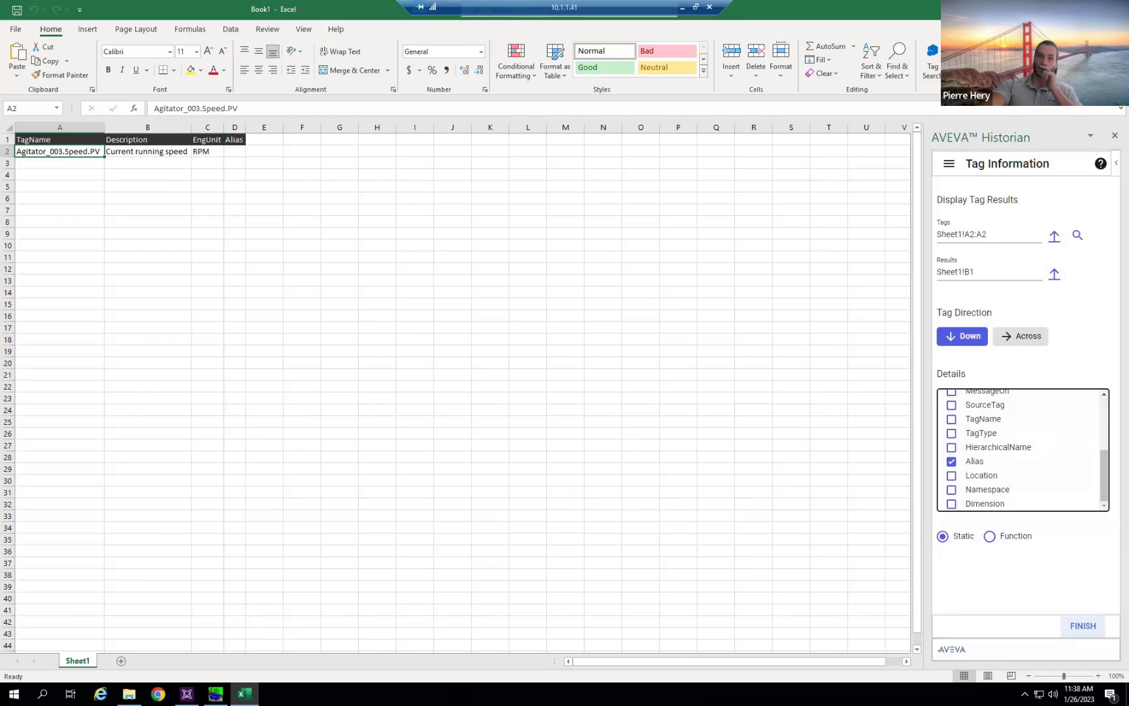
Check the inserted description, engineering unit and alias cells for the tag in row 2.
{"action": "left_click", "coordinate": [147, 152]}
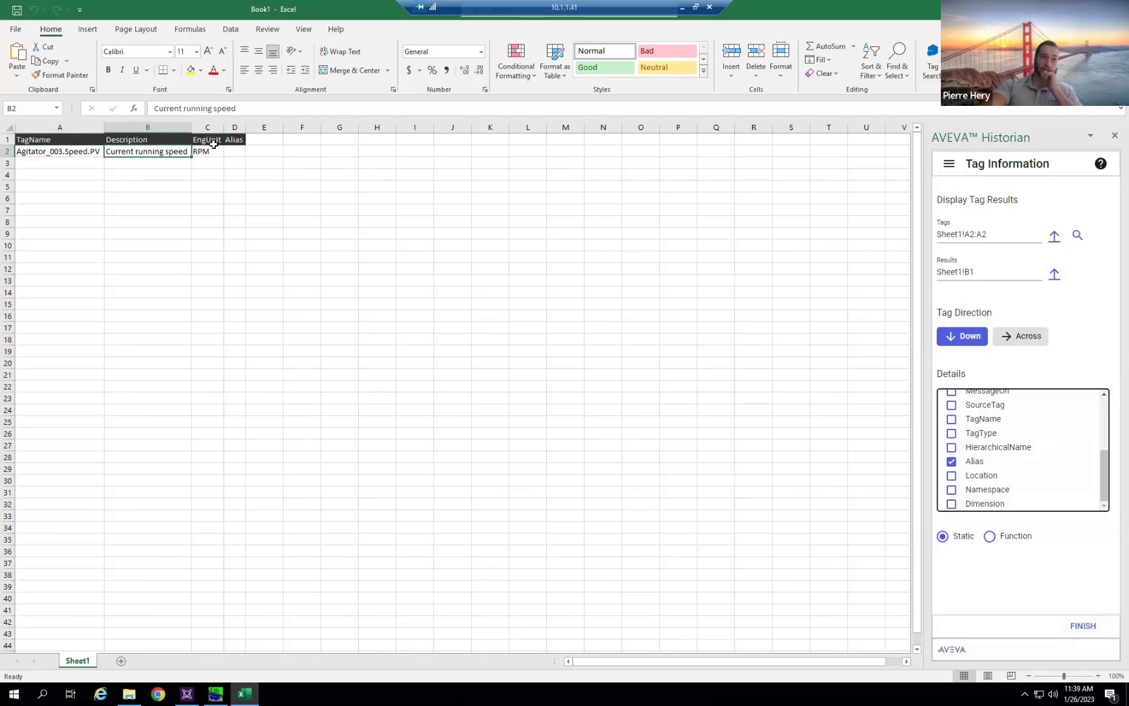
{"action": "left_click", "coordinate": [212, 152]}
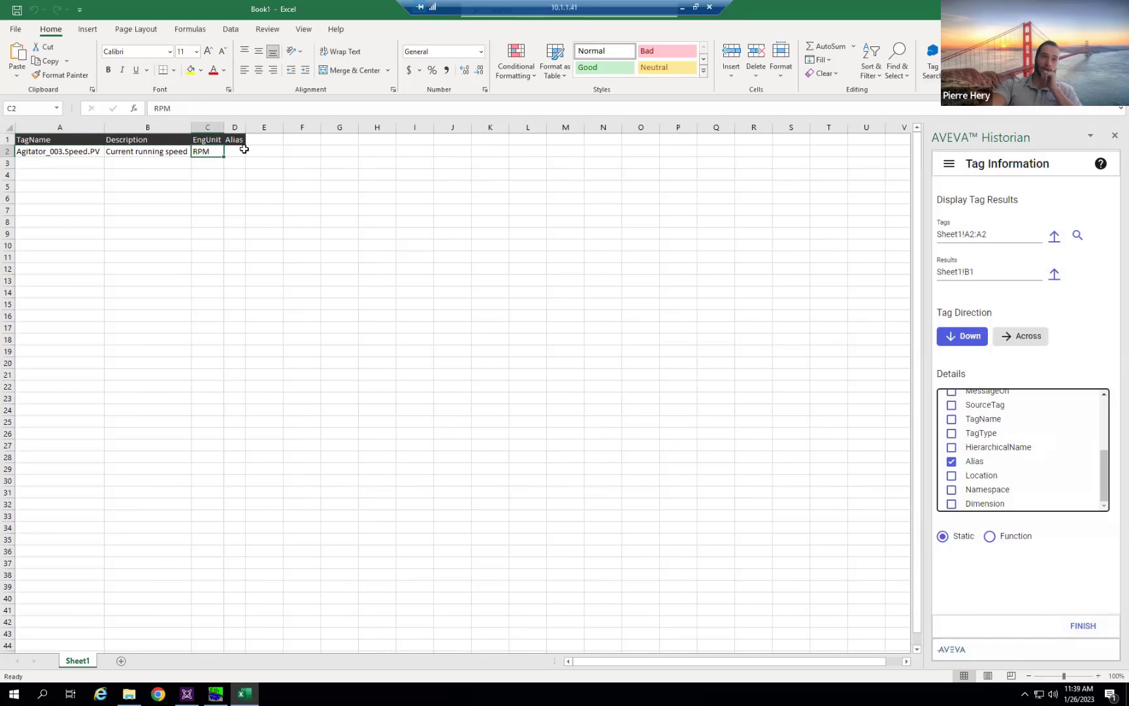
{"action": "left_click", "coordinate": [244, 150]}
{"action": "left_click", "coordinate": [302, 186]}
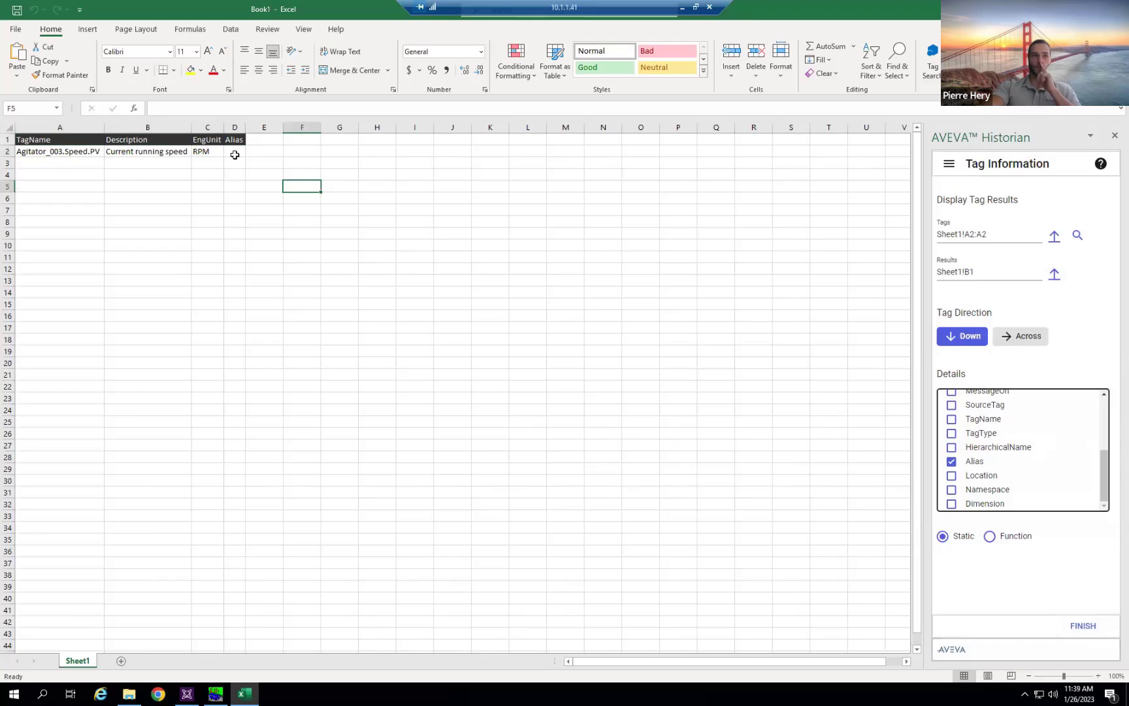
{"action": "left_click", "coordinate": [232, 152]}
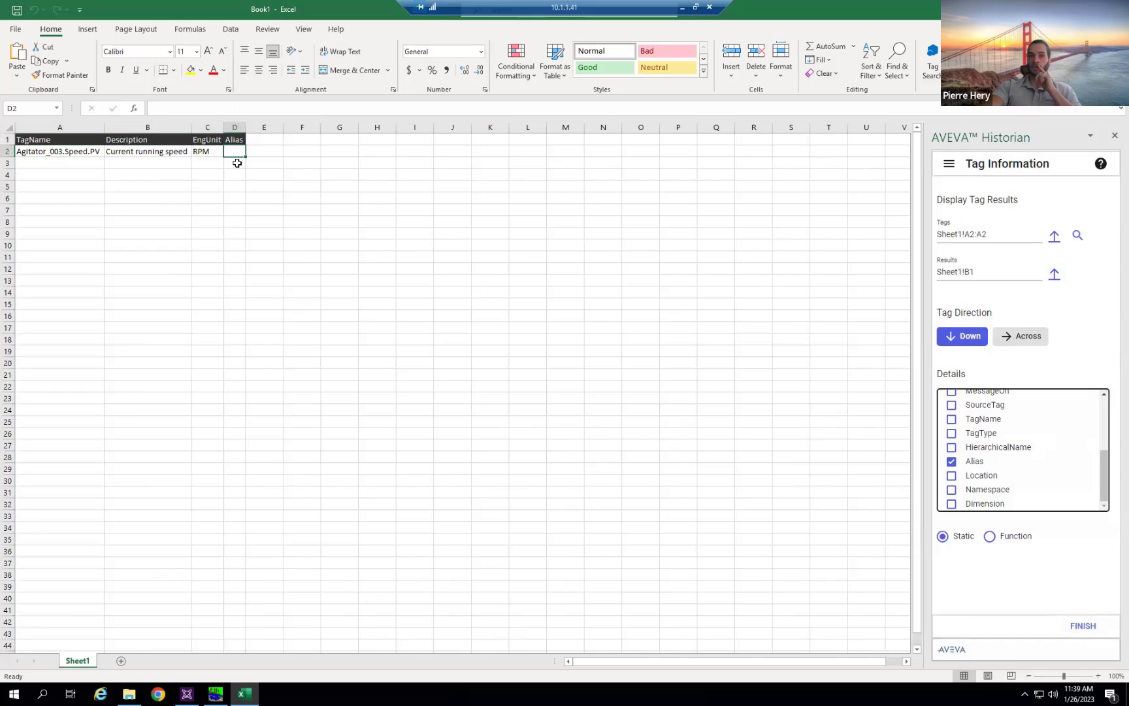
Insert the static Single Value result with date and time for the tag in A2 at time Now, with results starting at E1.
{"action": "left_click", "coordinate": [255, 141]}
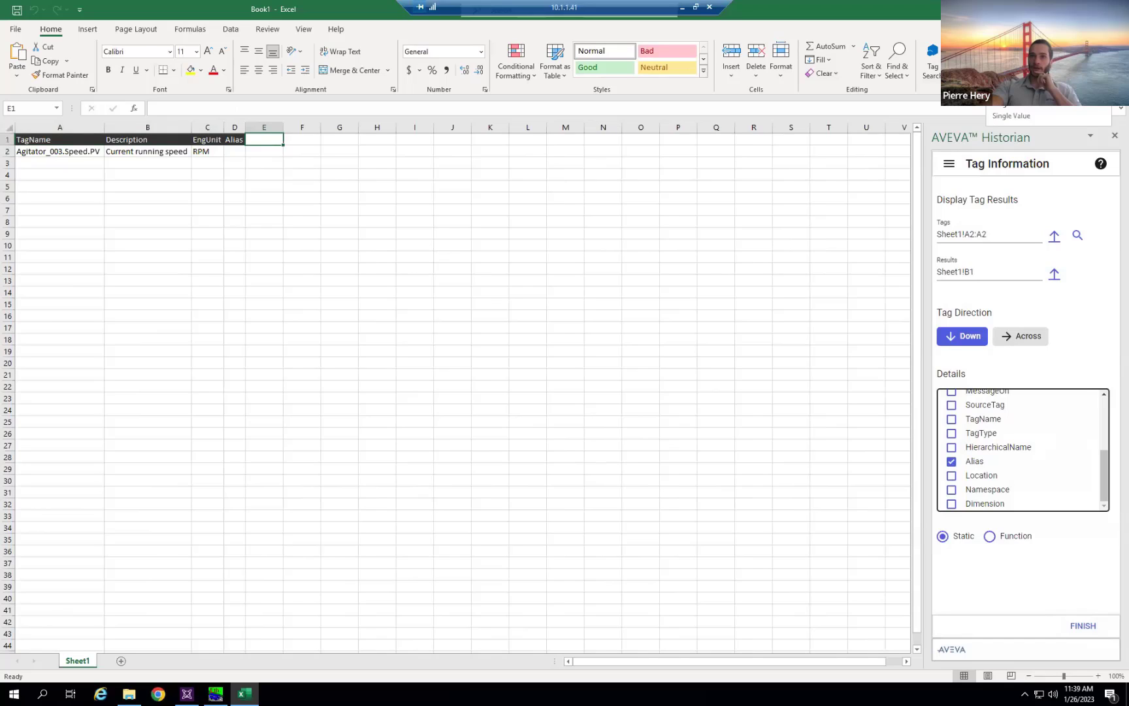
{"action": "left_click", "coordinate": [998, 60]}
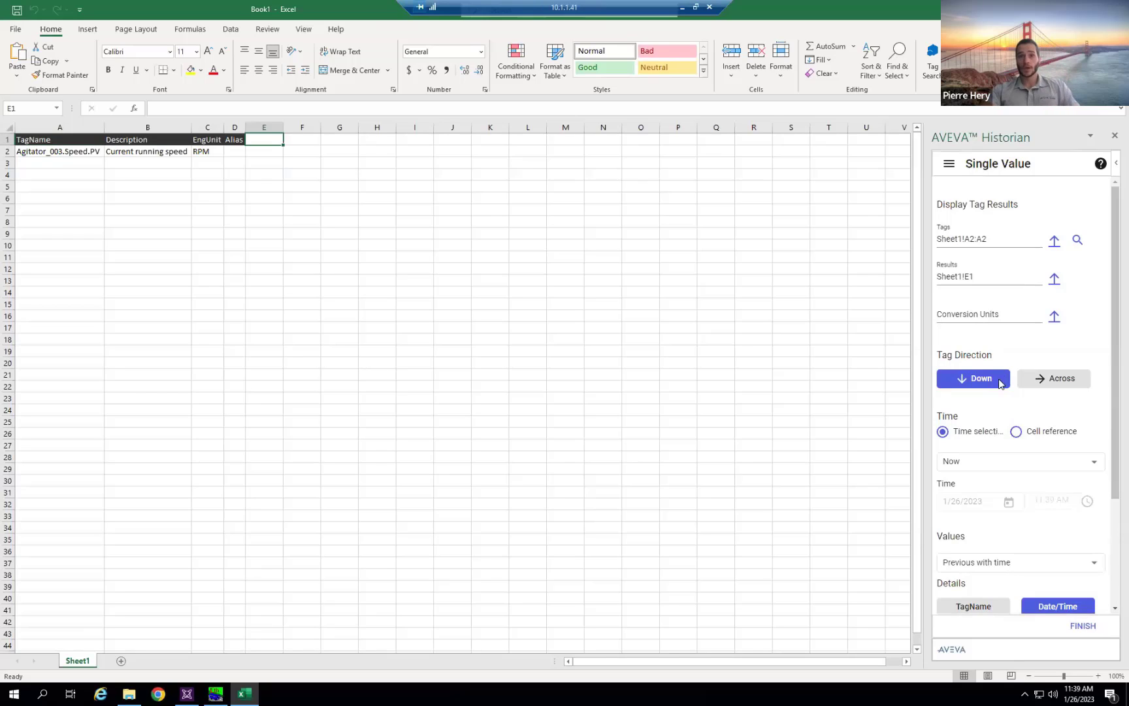
{"action": "scroll", "coordinate": [1003, 402], "scroll_direction": "down", "scroll_amount": 3}
{"action": "scroll", "coordinate": [1005, 409], "scroll_direction": "up", "scroll_amount": 3}
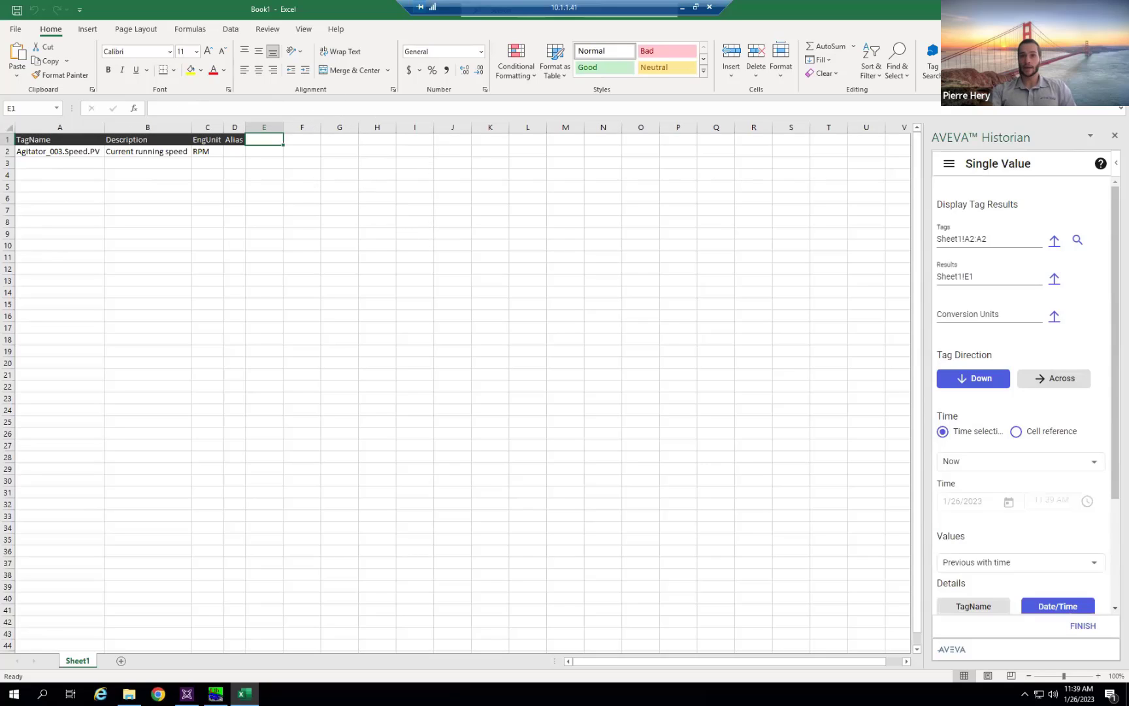
{"action": "scroll", "coordinate": [1019, 457], "scroll_direction": "down", "scroll_amount": 3}
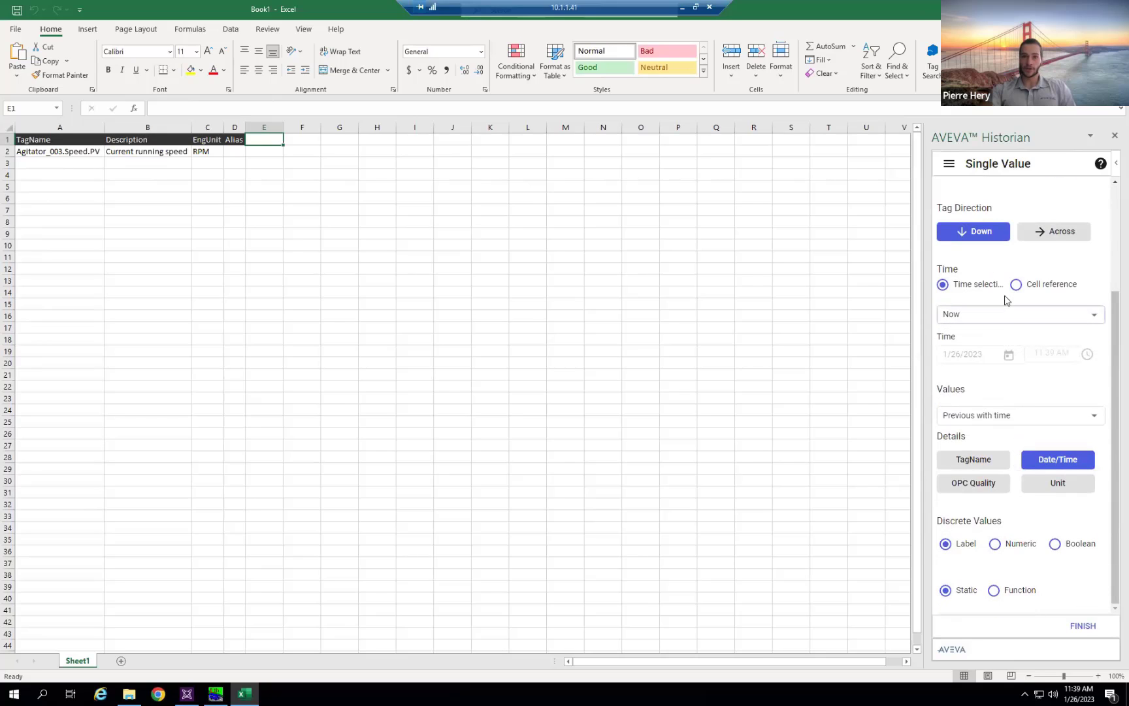
{"action": "left_click", "coordinate": [1094, 315]}
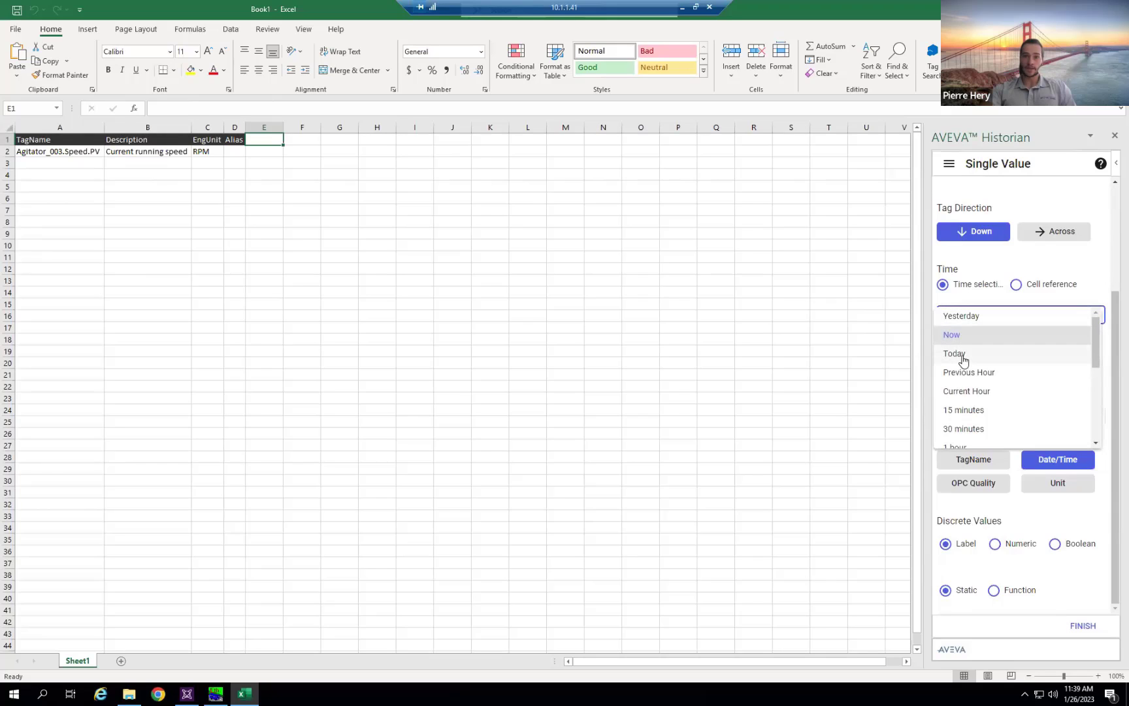
{"action": "left_click", "coordinate": [958, 357]}
{"action": "left_click", "coordinate": [1089, 317]}
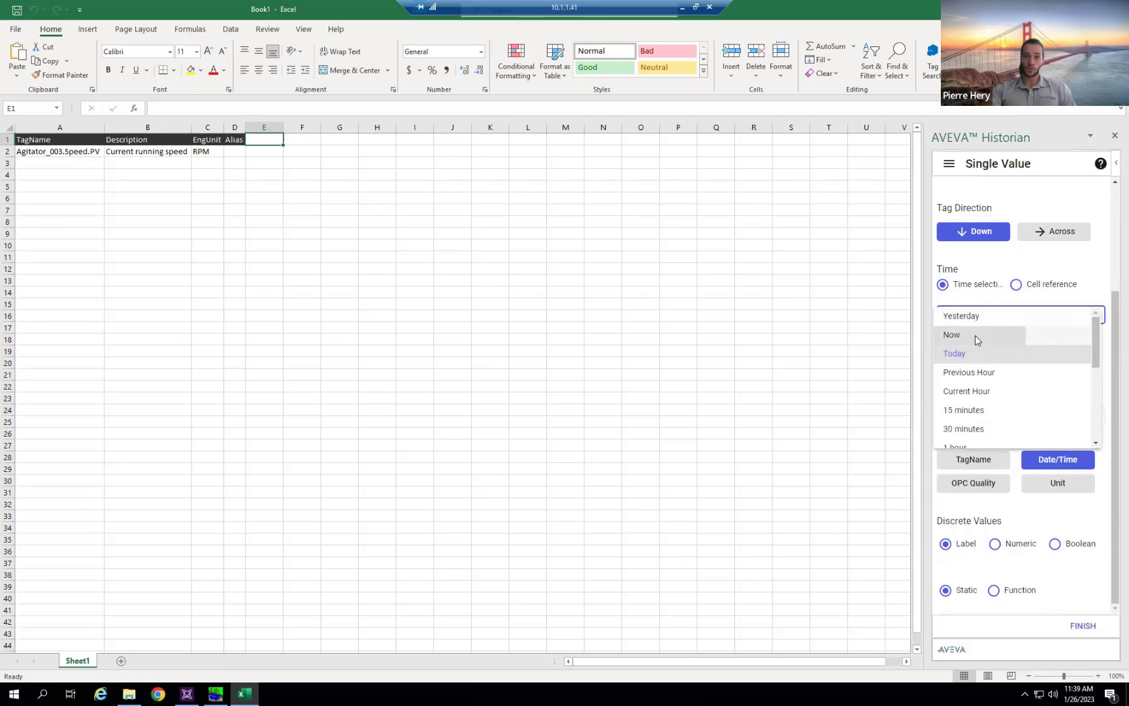
{"action": "left_click", "coordinate": [974, 335]}
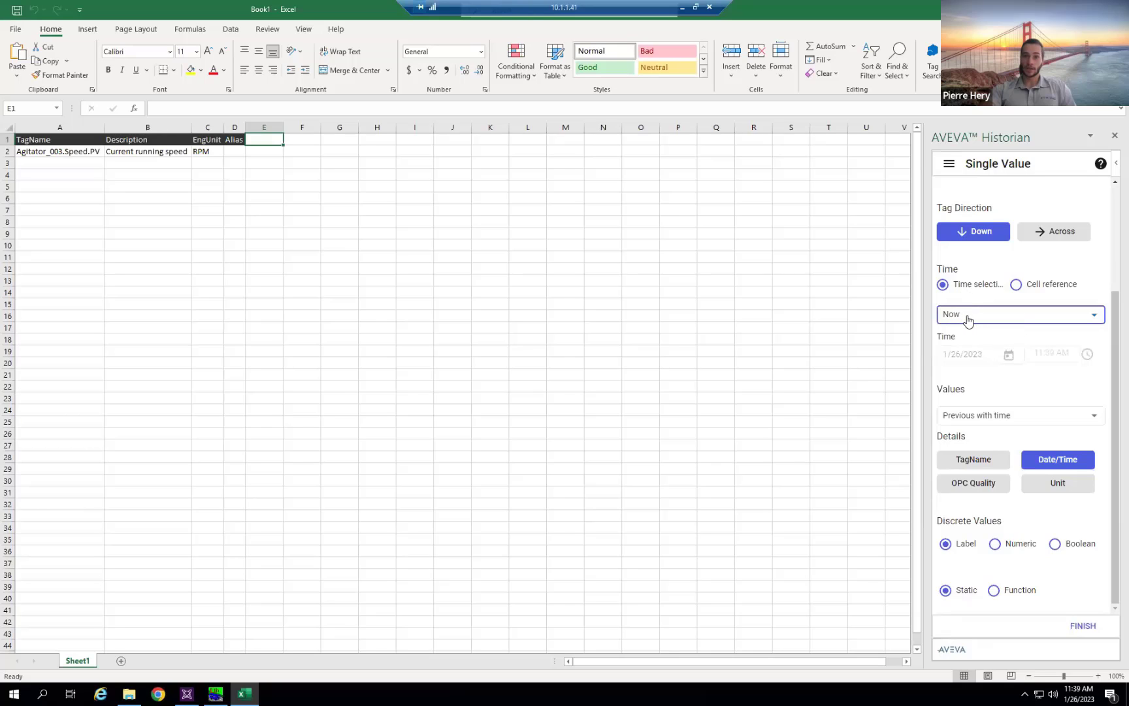
{"action": "left_click", "coordinate": [1084, 628]}
{"action": "left_click", "coordinate": [330, 221]}
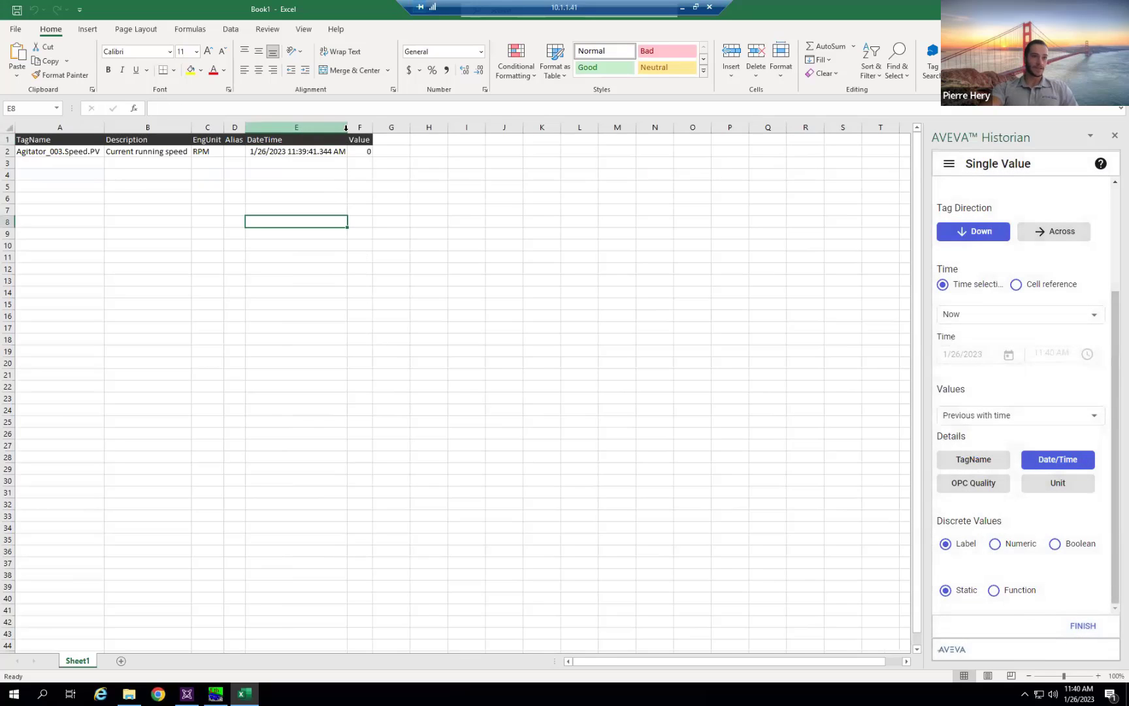
Check the inserted value and timestamp cells for the tag in row 2.
{"action": "left_click", "coordinate": [365, 153]}
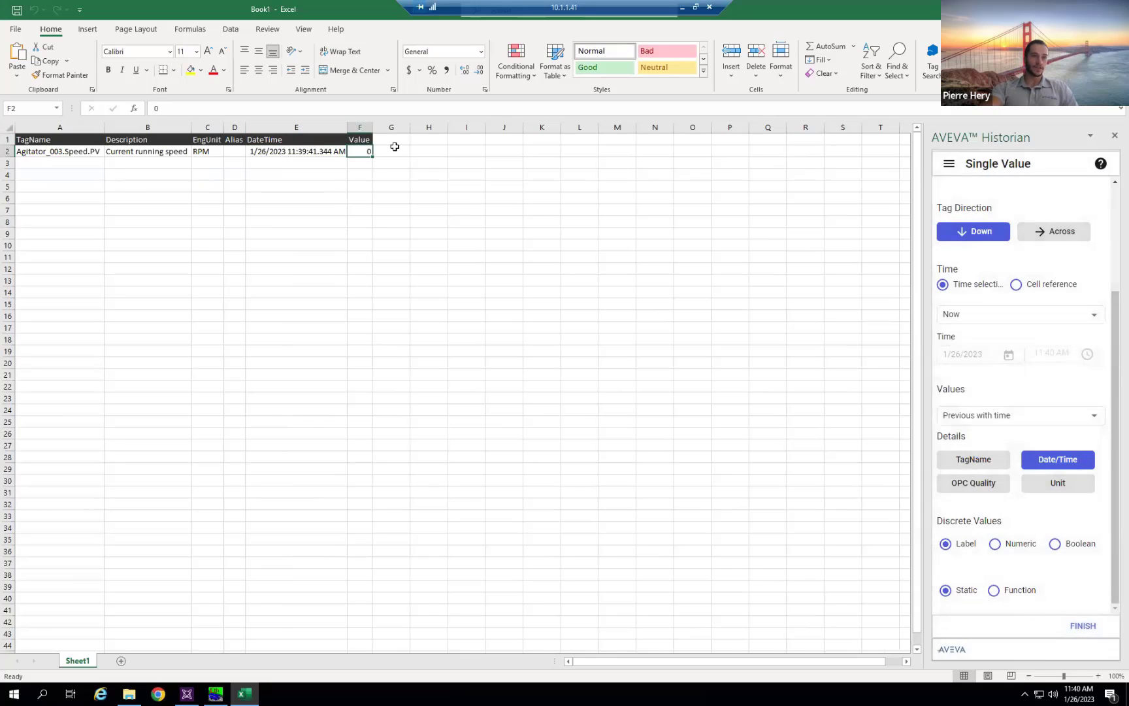
{"action": "left_click", "coordinate": [298, 152]}
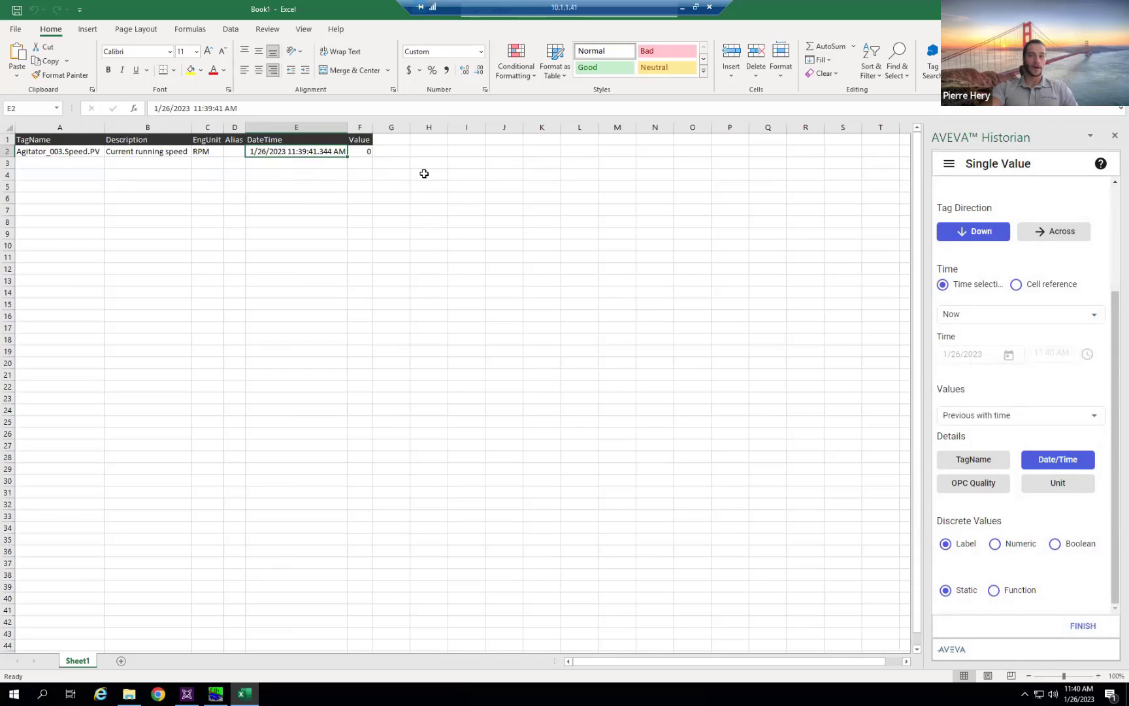
{"action": "left_click", "coordinate": [480, 245]}
{"action": "left_click", "coordinate": [294, 177]}
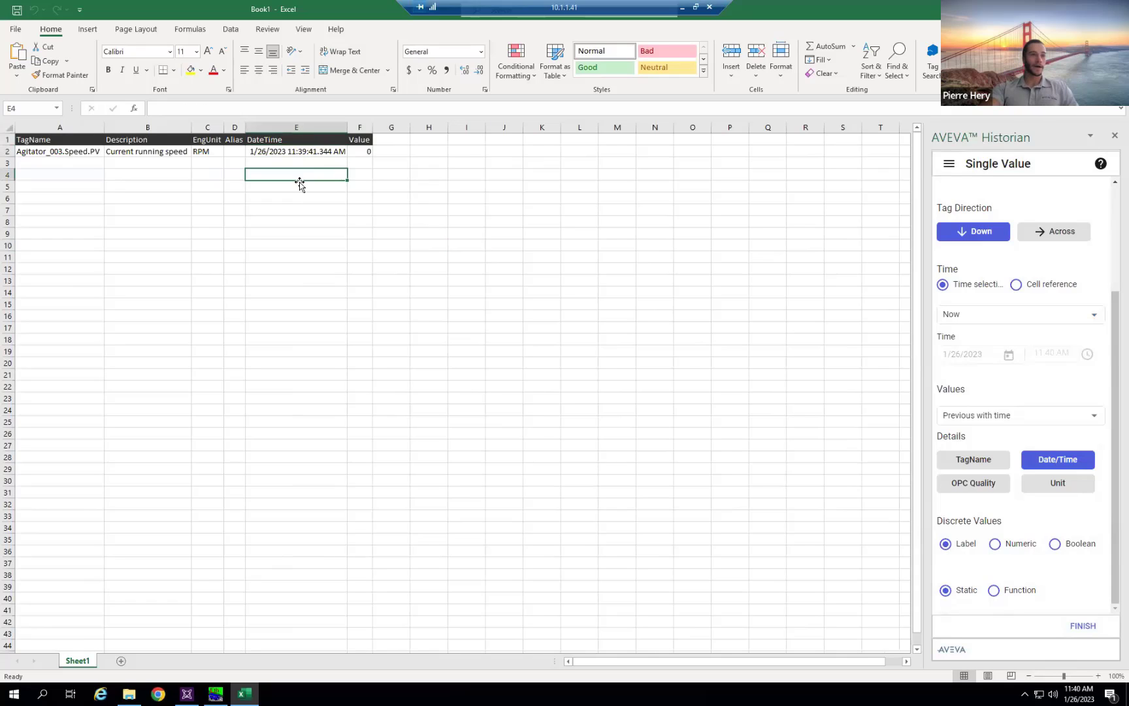
{"action": "left_click", "coordinate": [492, 300]}
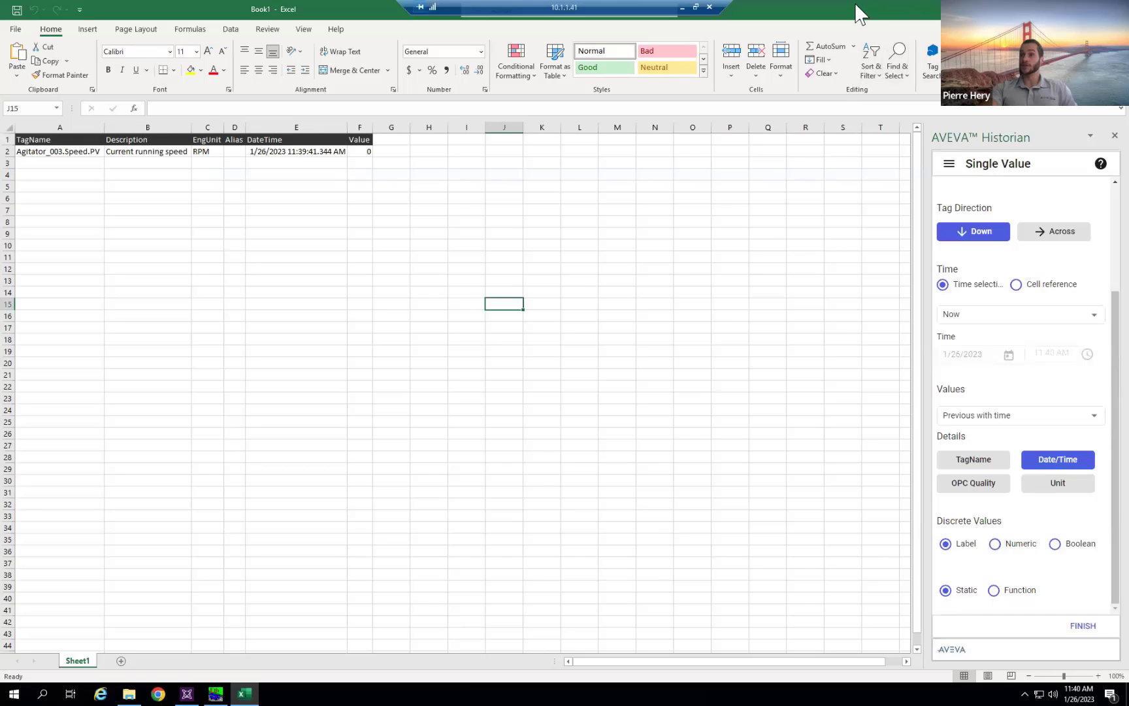
View the Periodic Numeric settings and open the Time In State settings.
{"action": "left_click", "coordinate": [587, 279]}
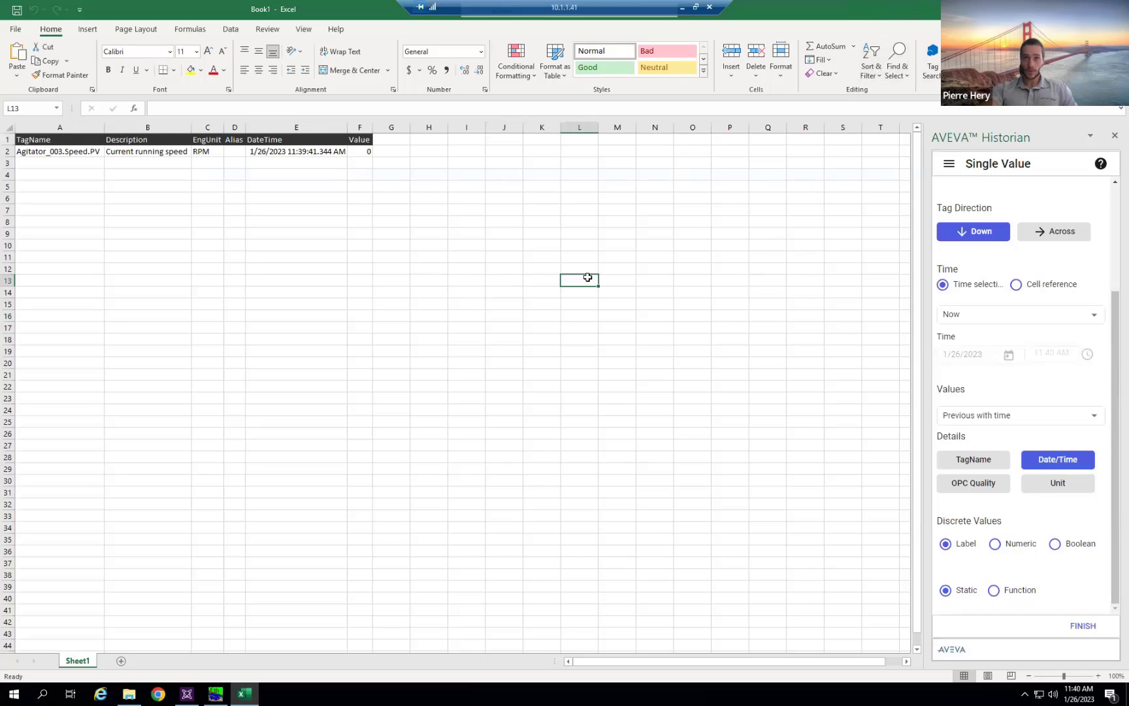
{"action": "left_click", "coordinate": [688, 414]}
{"action": "left_click", "coordinate": [472, 220]}
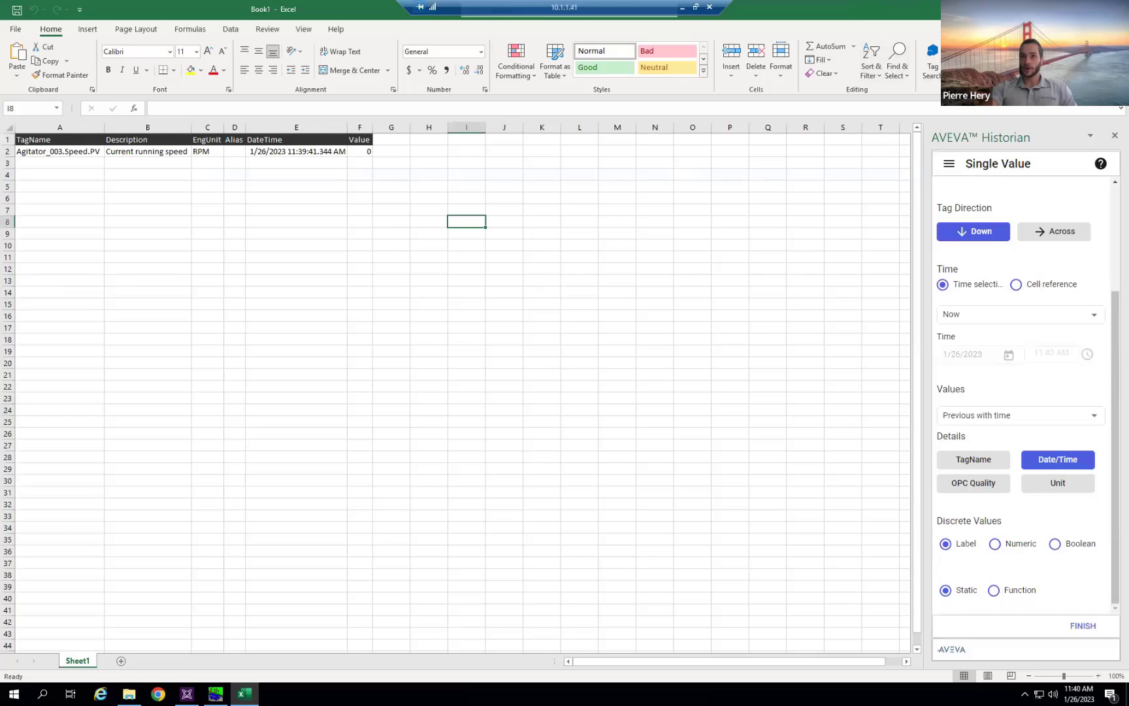
{"action": "left_click", "coordinate": [1020, 60]}
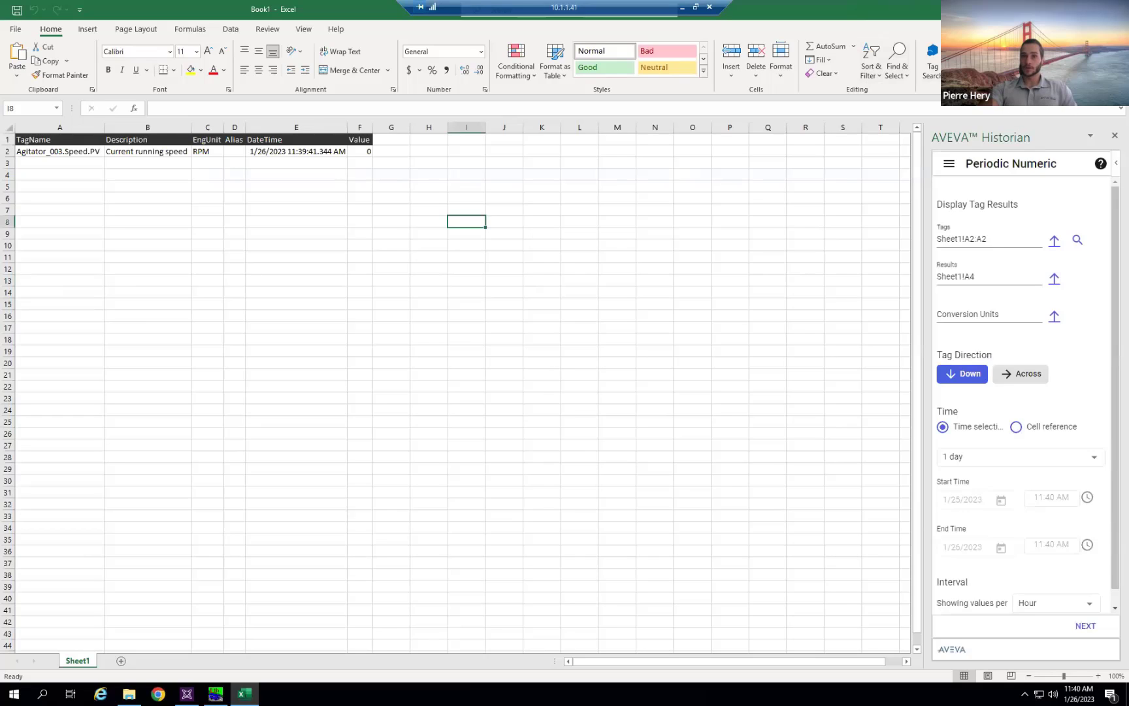
{"action": "left_click", "coordinate": [1019, 61]}
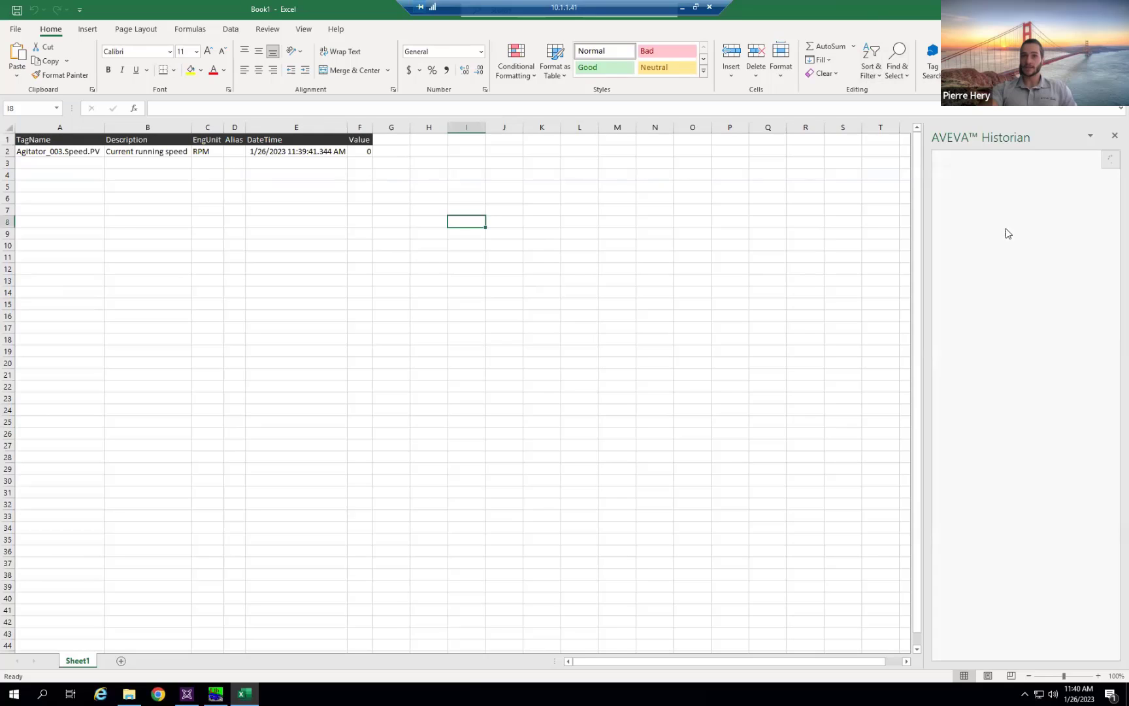
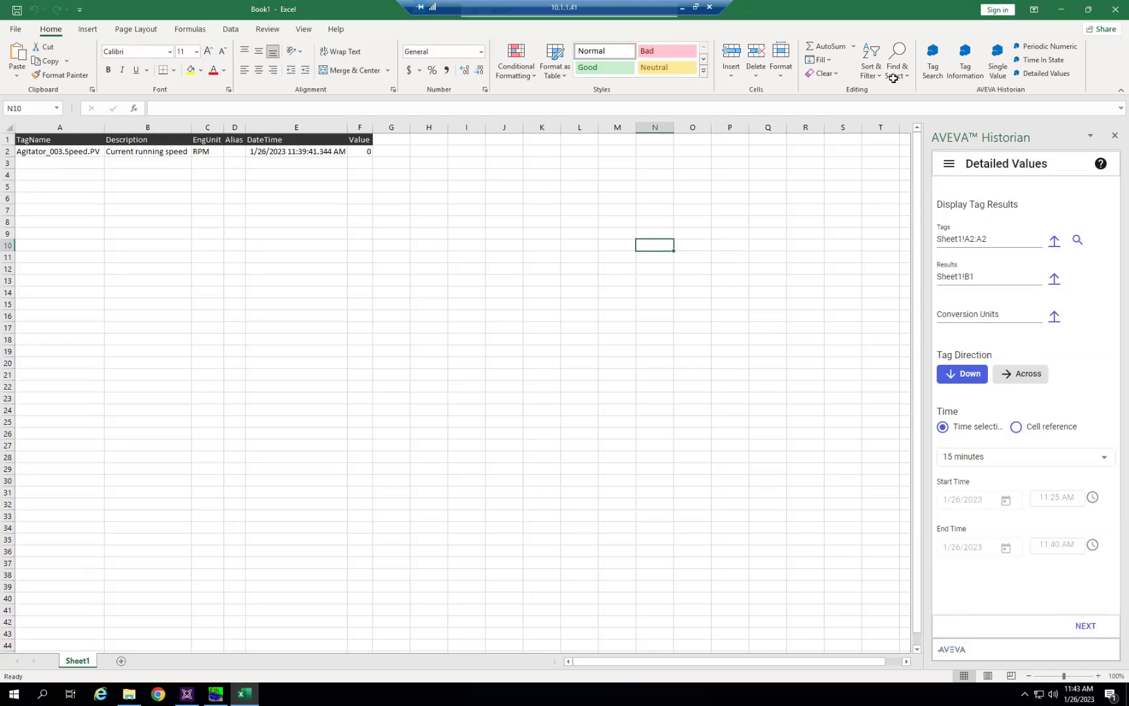
Close the workbook without saving it and open the AVEVA Historian Trend application.
{"action": "left_click", "coordinate": [1114, 11]}
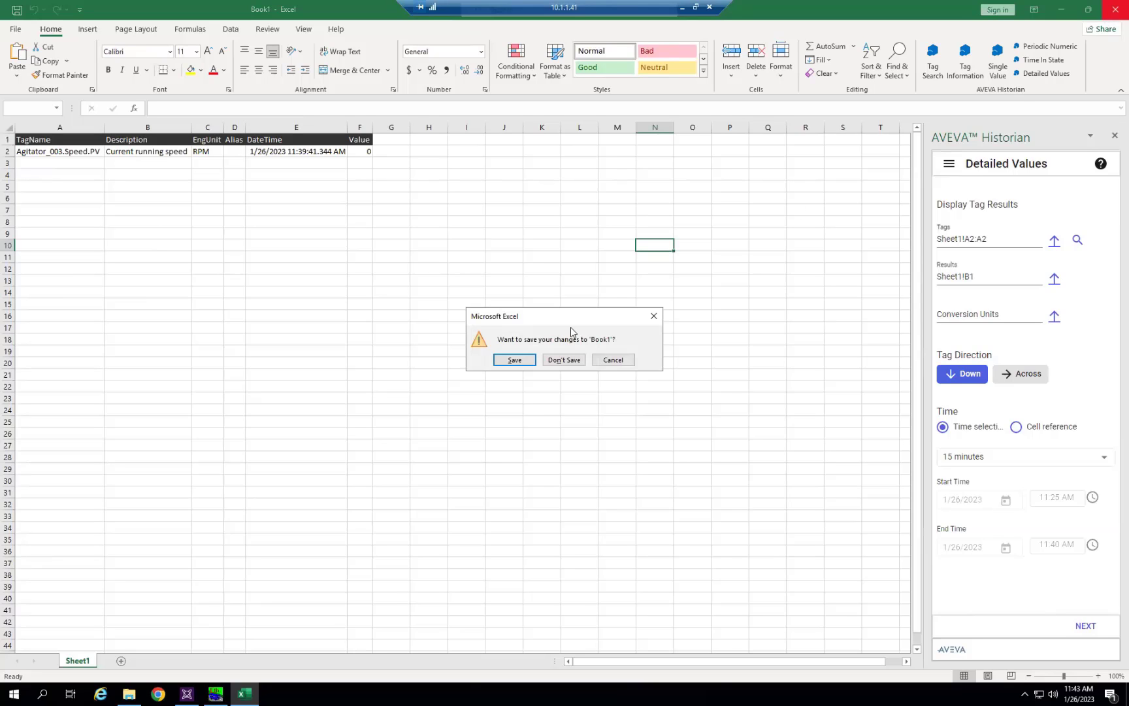
{"action": "left_click", "coordinate": [581, 362]}
{"action": "left_click", "coordinate": [13, 694]}
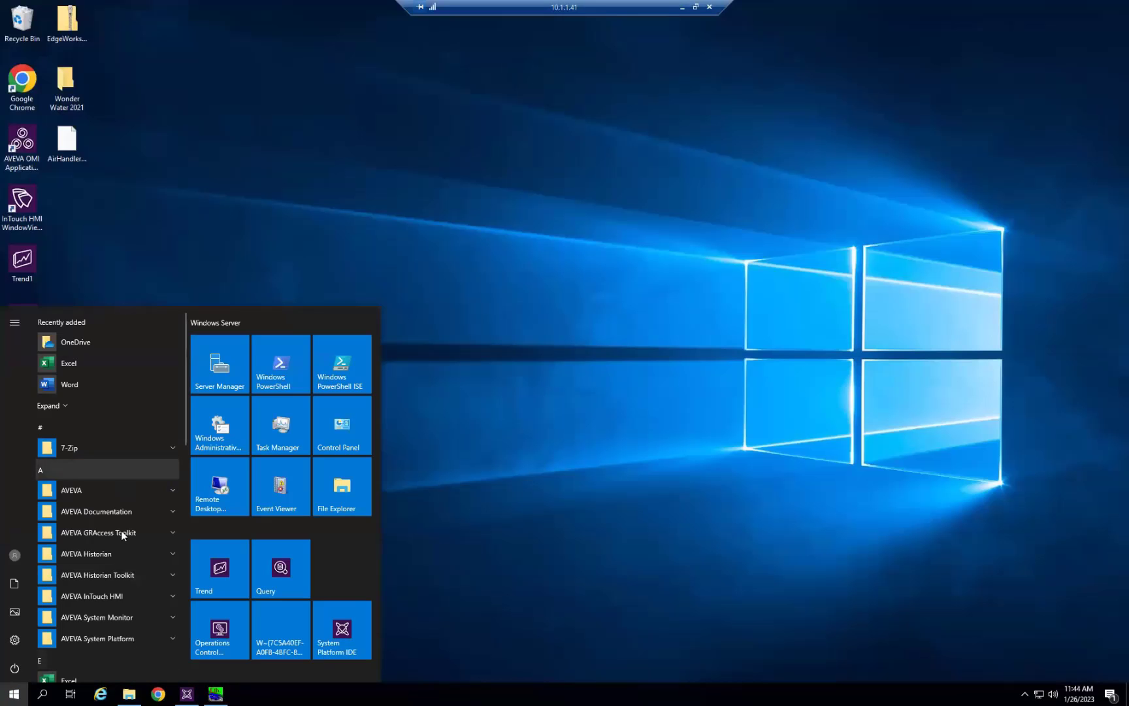
{"action": "left_click", "coordinate": [119, 559]}
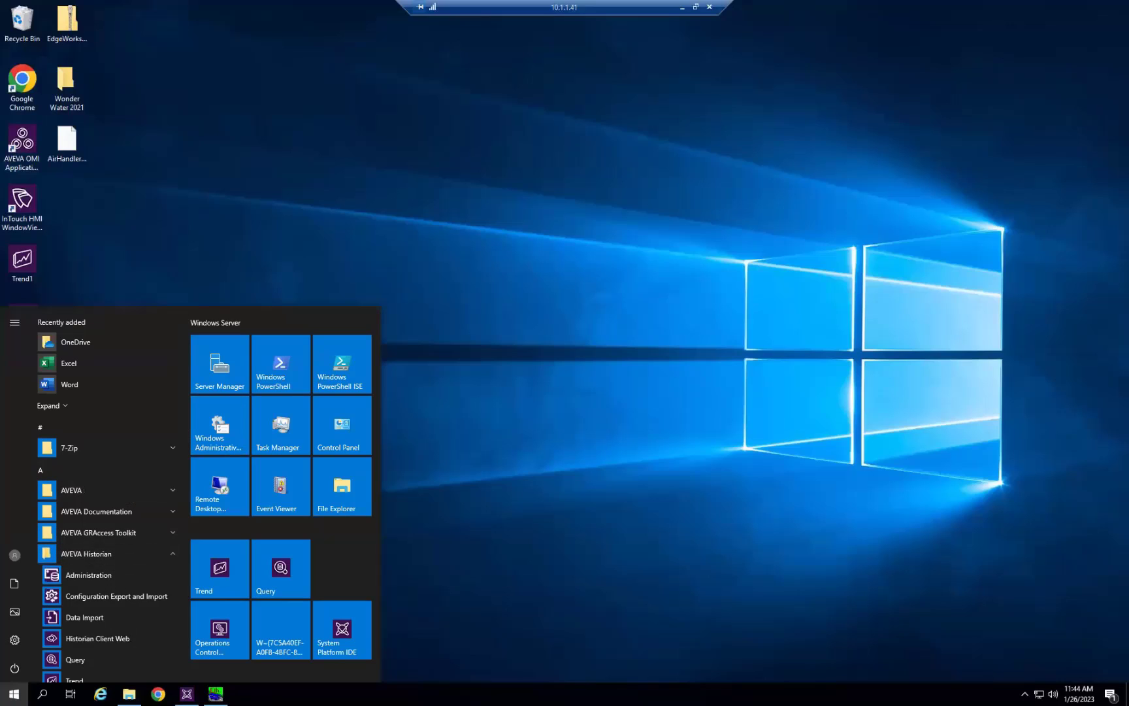
{"action": "scroll", "coordinate": [120, 552], "scroll_direction": "down", "scroll_amount": 3}
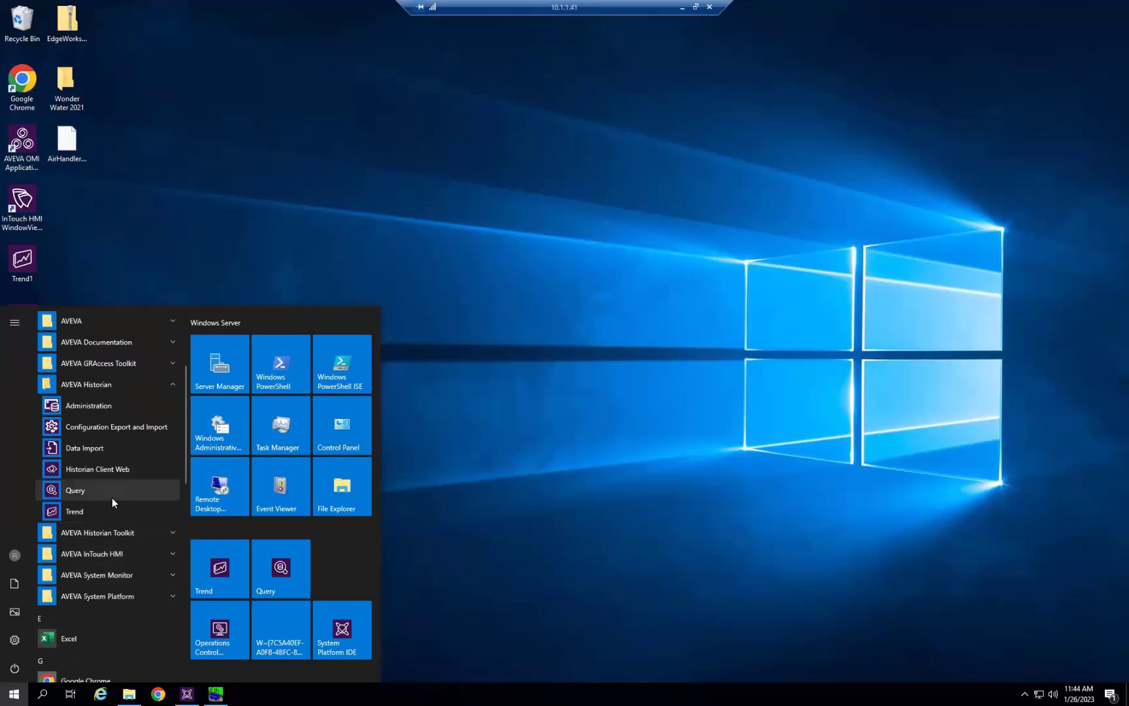
{"action": "left_click", "coordinate": [105, 512]}
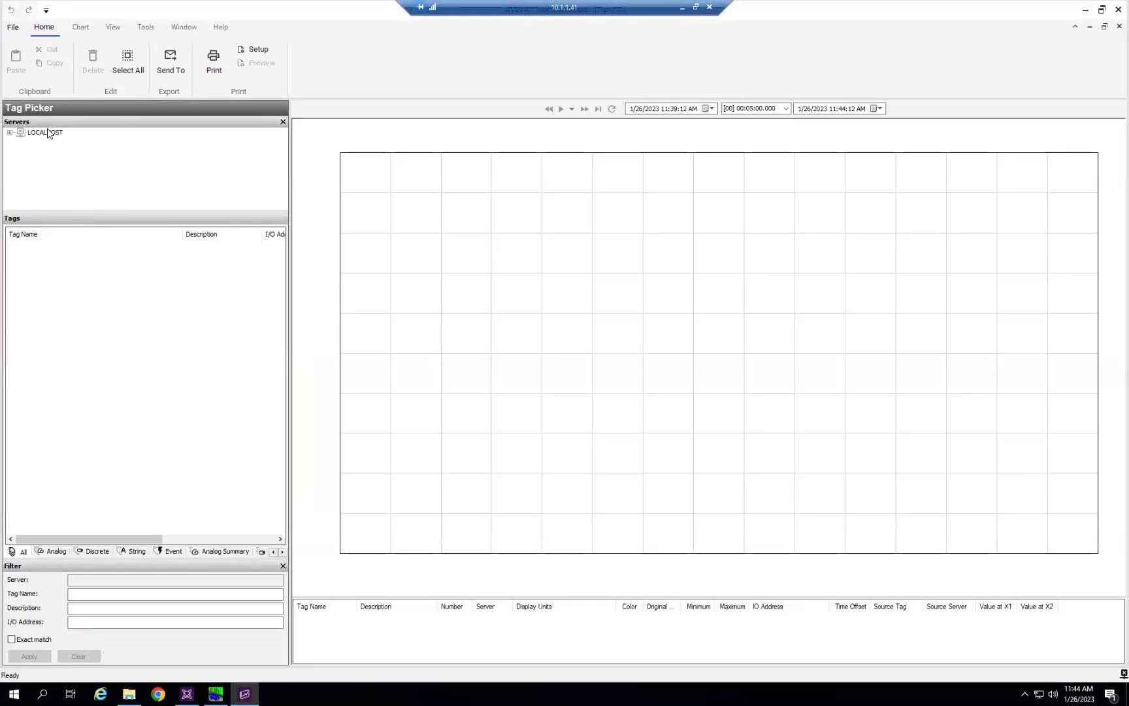
List the tags of the LOCALHOST server and widen the Tag Picker slightly.
{"action": "left_click", "coordinate": [48, 133]}
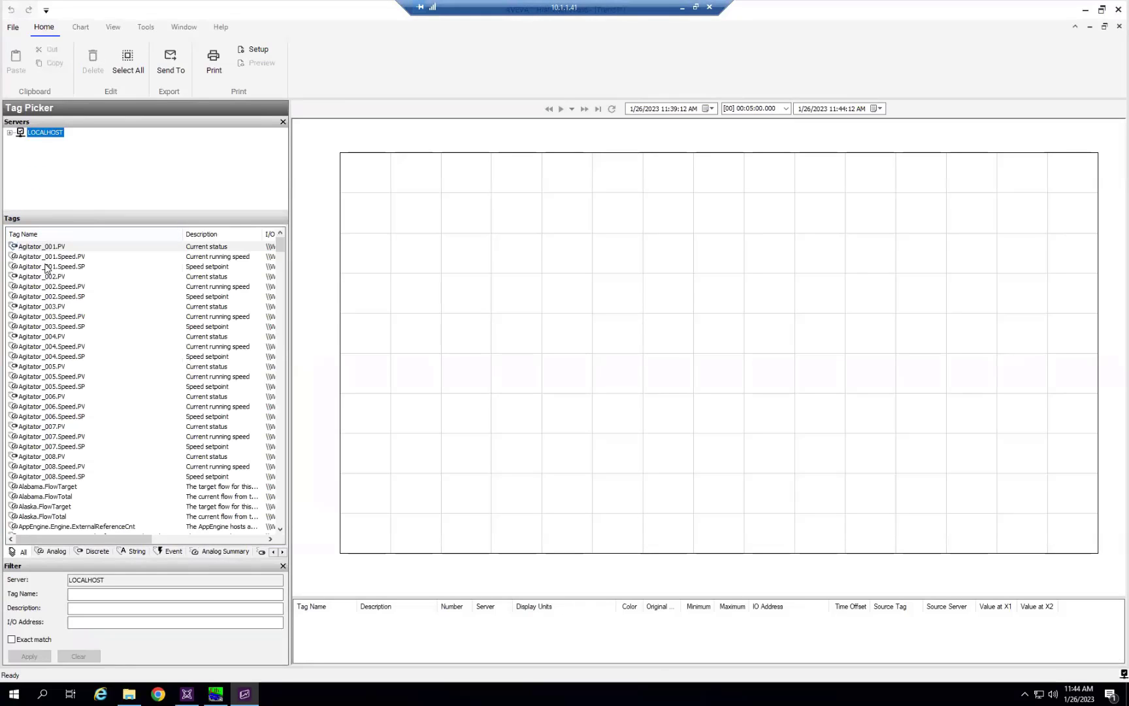
{"action": "right_click", "coordinate": [46, 268]}
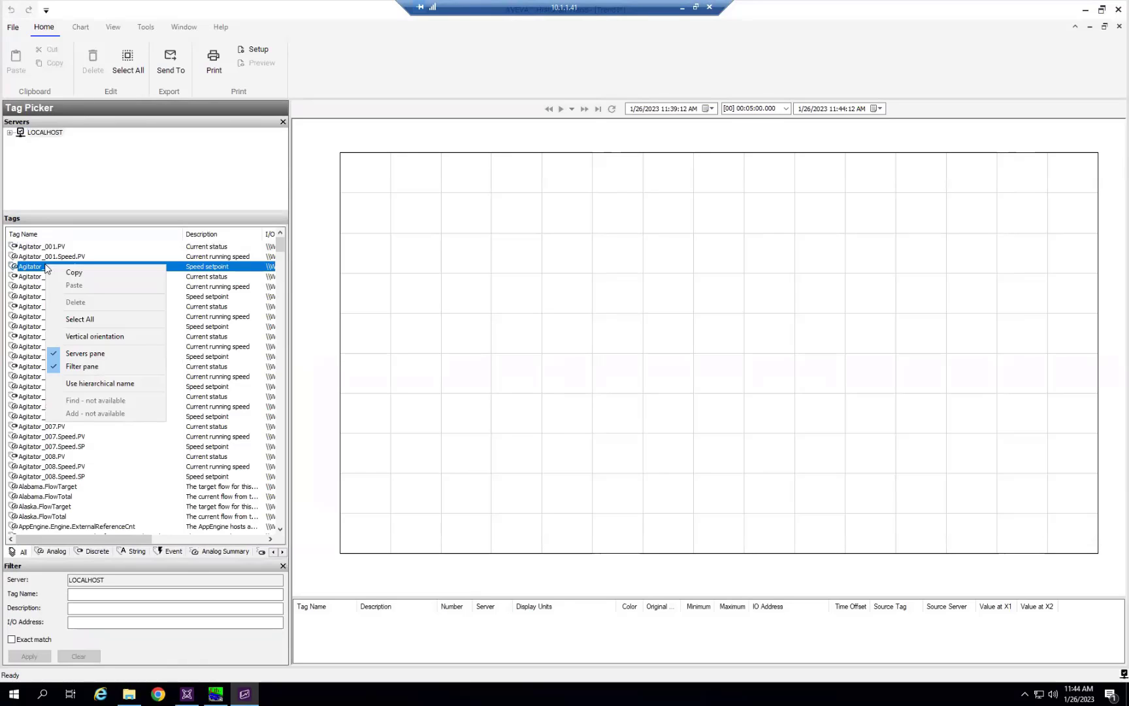
{"action": "left_click", "coordinate": [66, 202]}
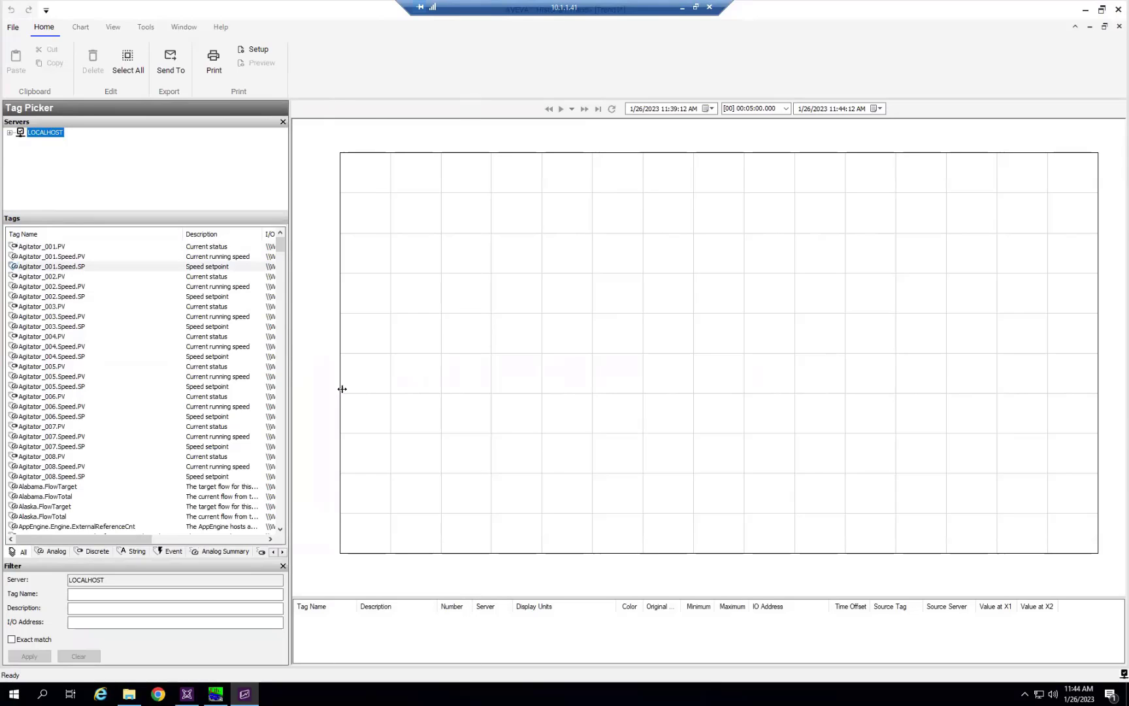
{"action": "left_click_drag", "start_coordinate": [320, 394], "coordinate": [308, 394]}
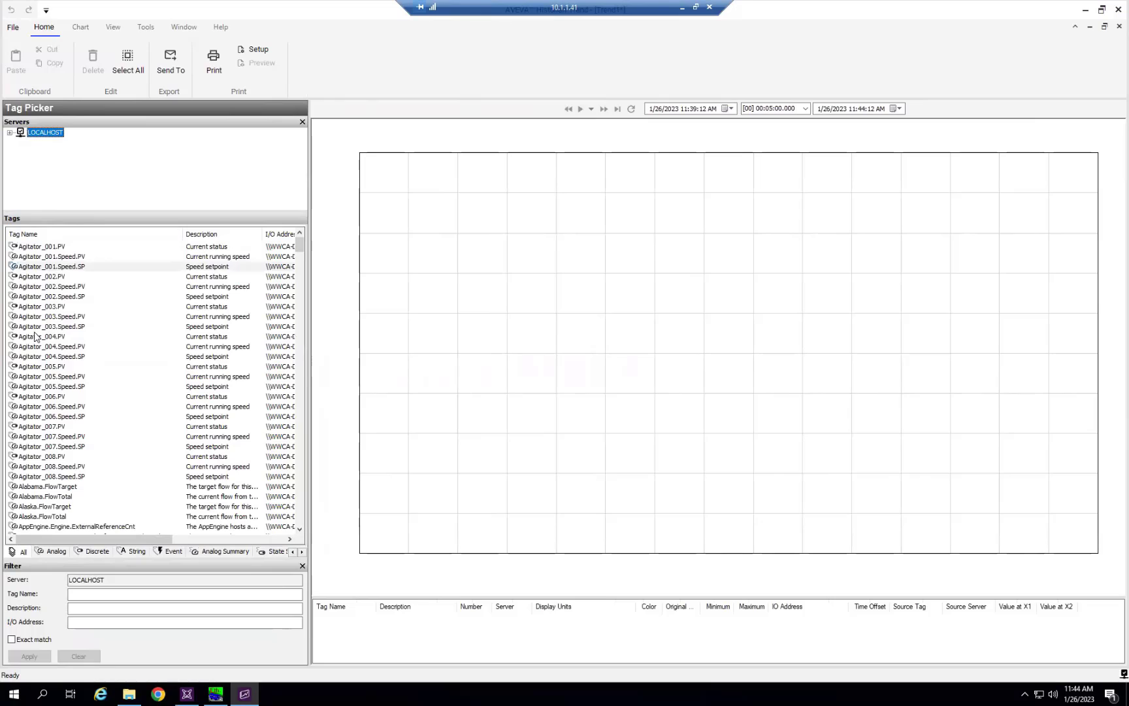
Close the Trend application.
{"action": "left_click", "coordinate": [1025, 106]}
{"action": "left_click", "coordinate": [1118, 9]}
{"action": "left_click", "coordinate": [598, 389]}
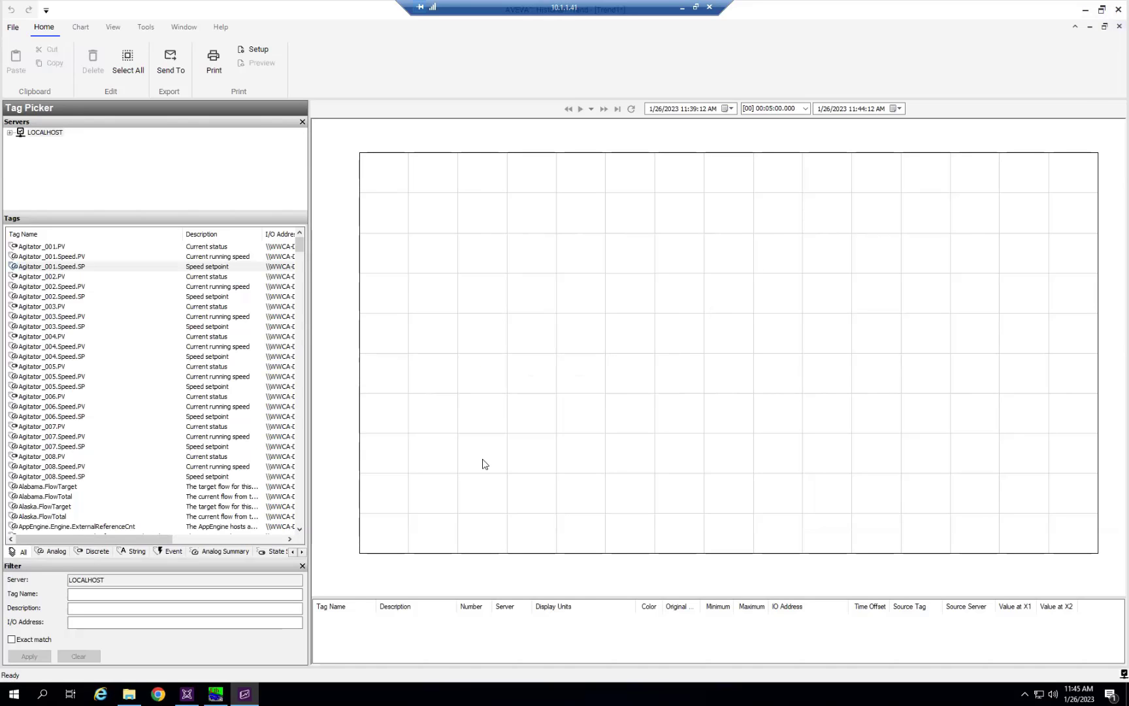
Switch to Excel and create a blank workbook.
{"action": "left_click", "coordinate": [23, 686]}
{"action": "scroll", "coordinate": [105, 589], "scroll_direction": "down", "scroll_amount": 3}
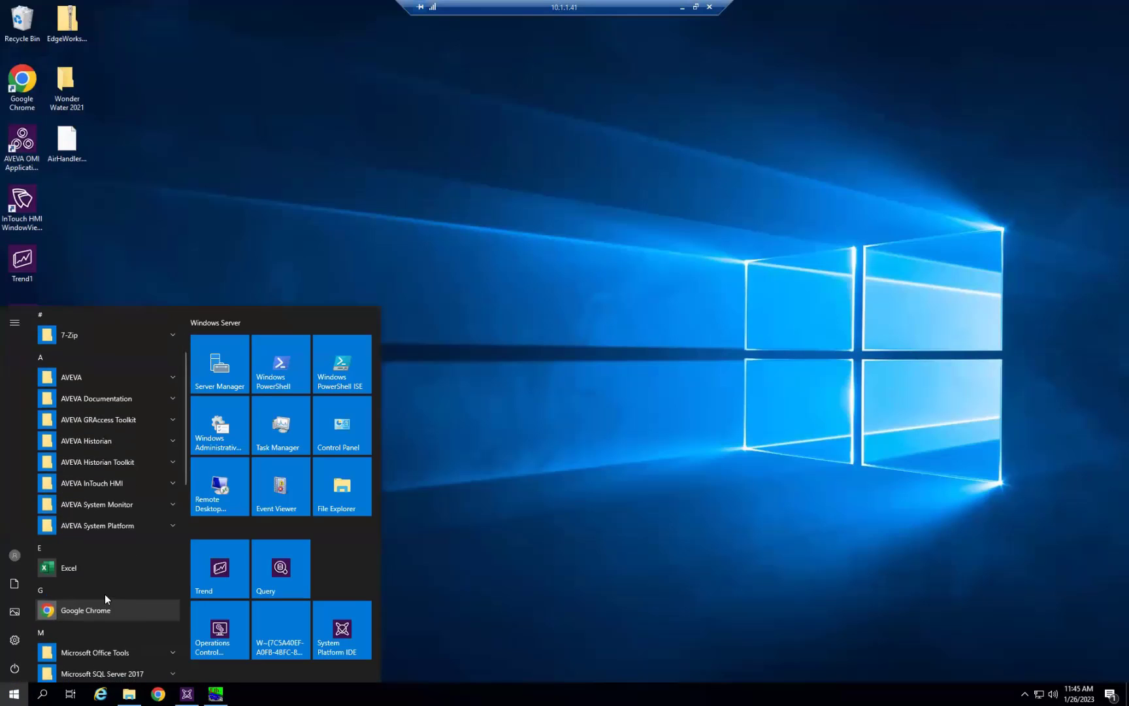
{"action": "left_click", "coordinate": [110, 638]}
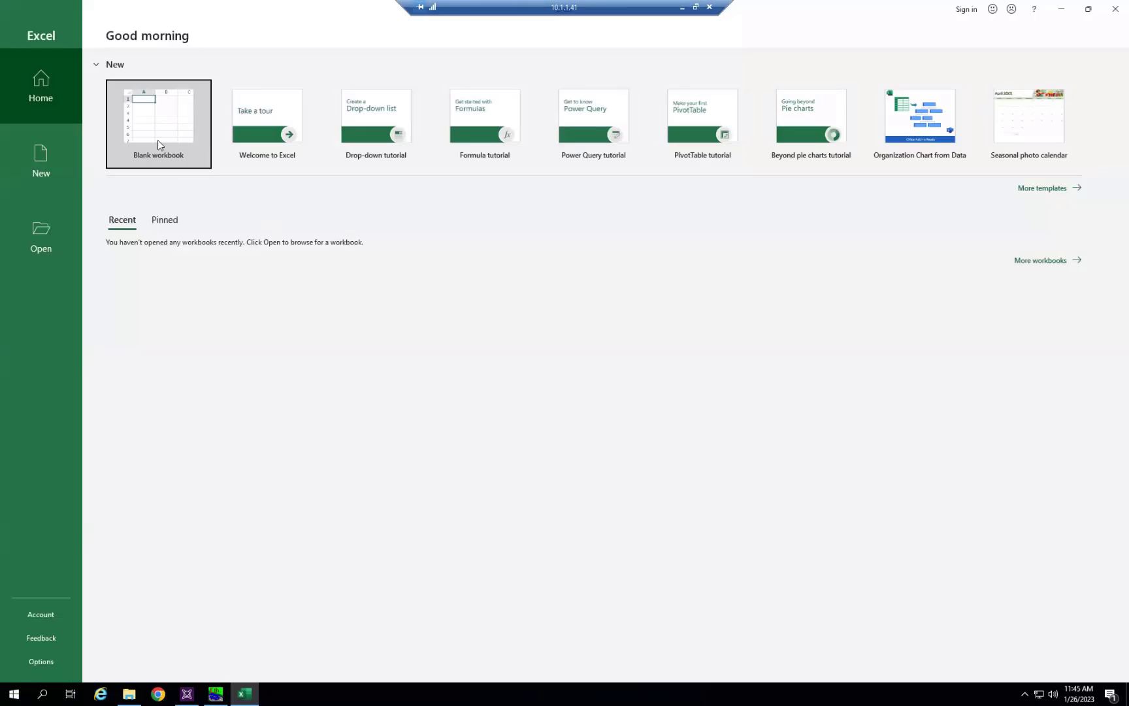
{"action": "left_click", "coordinate": [699, 214]}
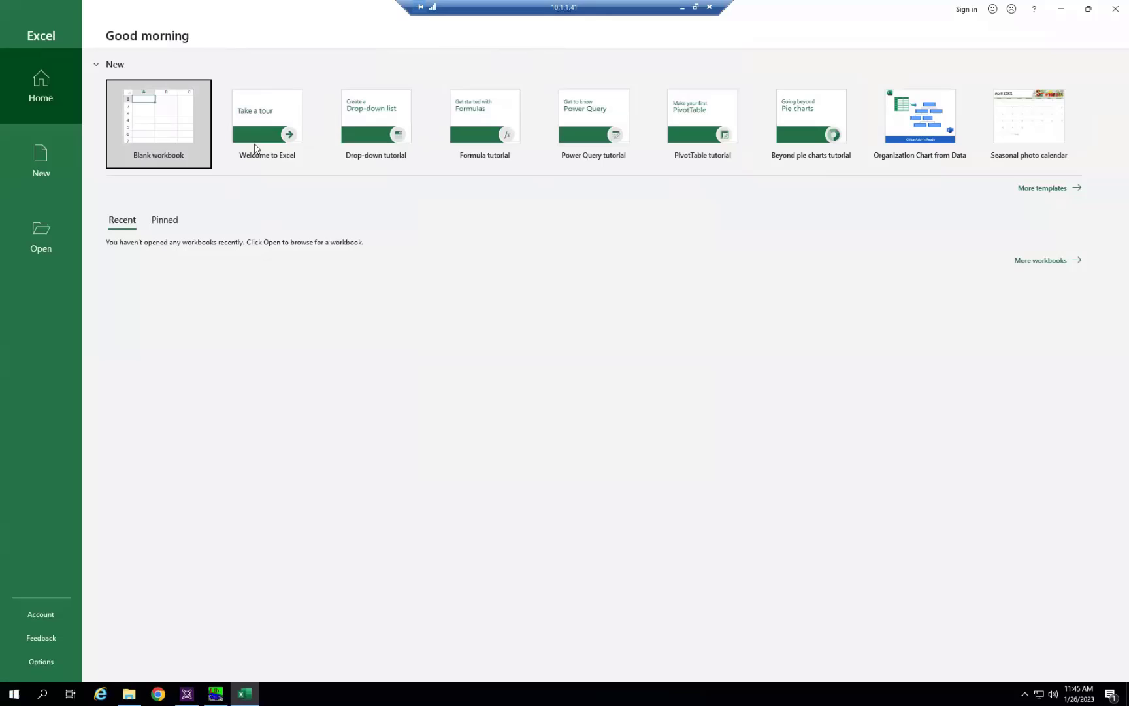
{"action": "left_click", "coordinate": [194, 144]}
Search for agitat, add the Agitator_007.Speed.PV tag and insert it into the sheet from cell A1 downward.
{"action": "left_click", "coordinate": [933, 60]}
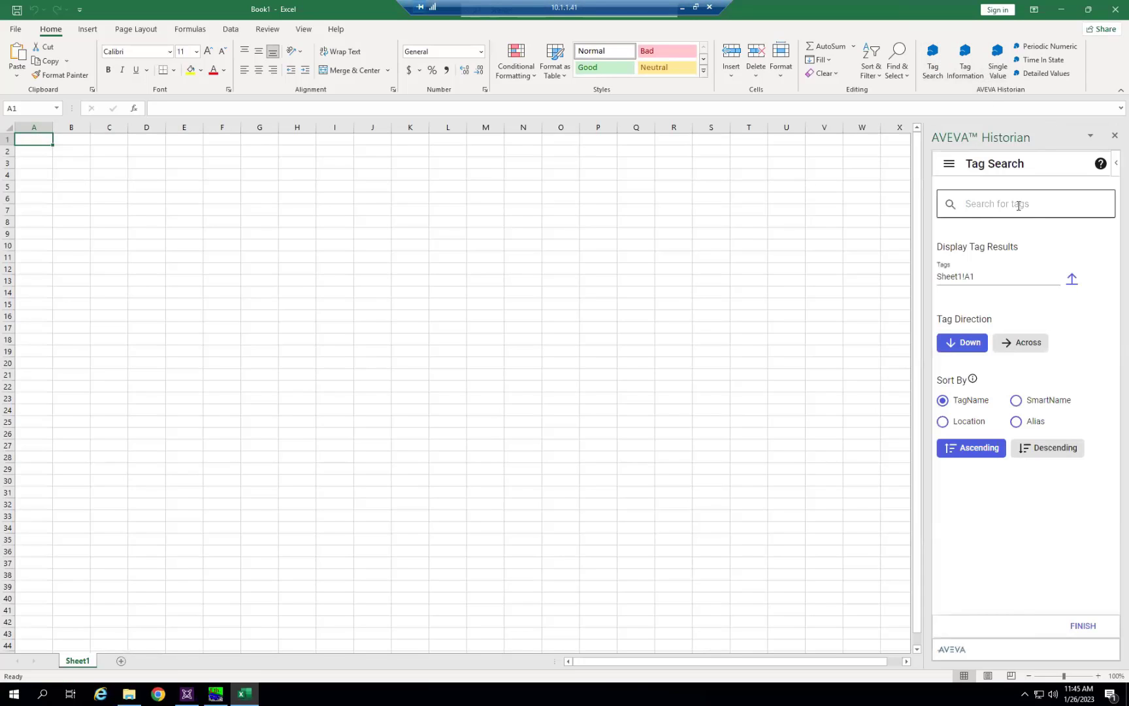
{"action": "left_click", "coordinate": [1019, 205]}
{"action": "type", "text": "agitat"}
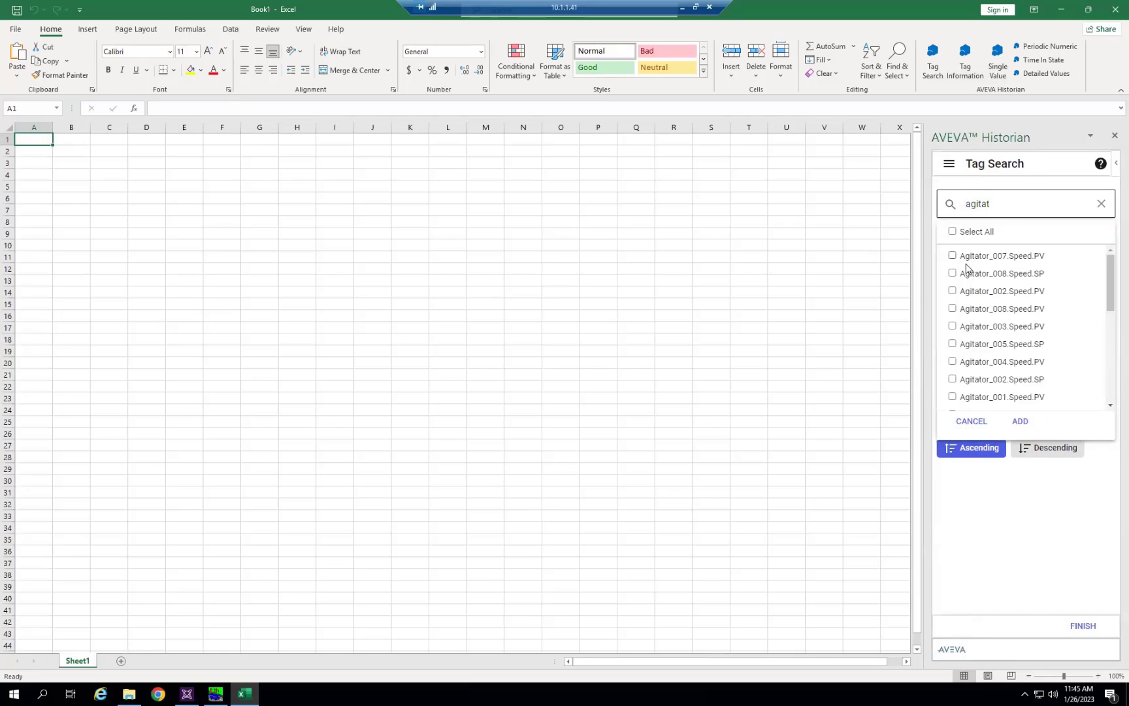
{"action": "left_click", "coordinate": [982, 386]}
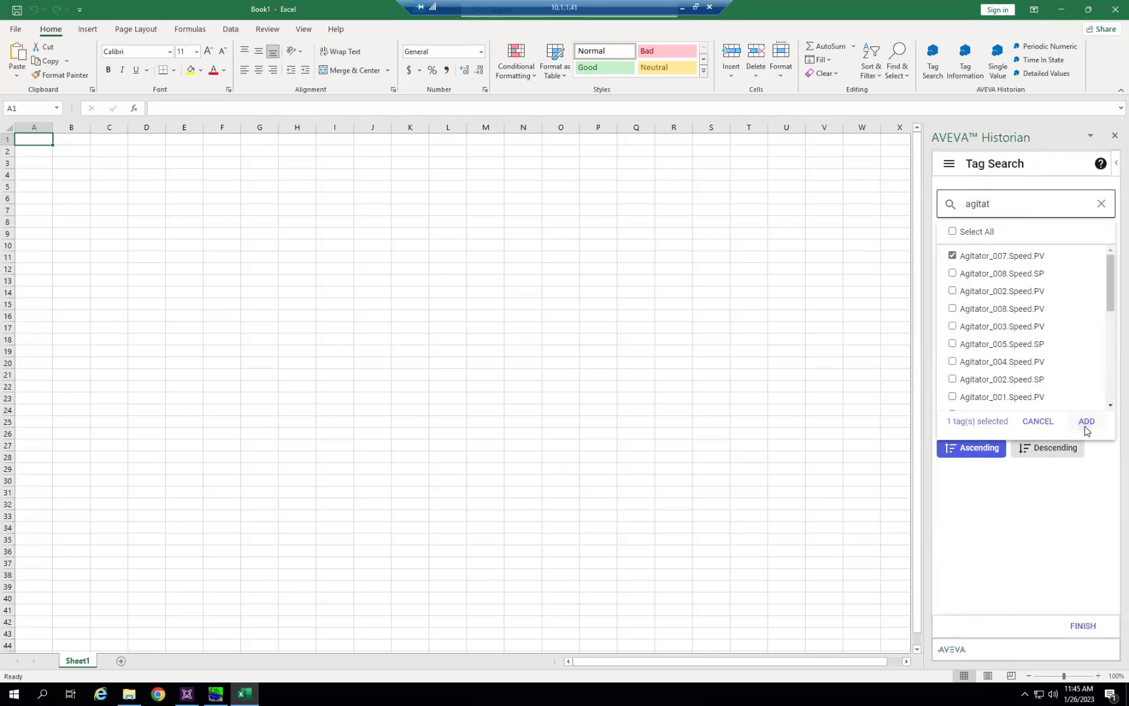
{"action": "left_click", "coordinate": [1087, 424]}
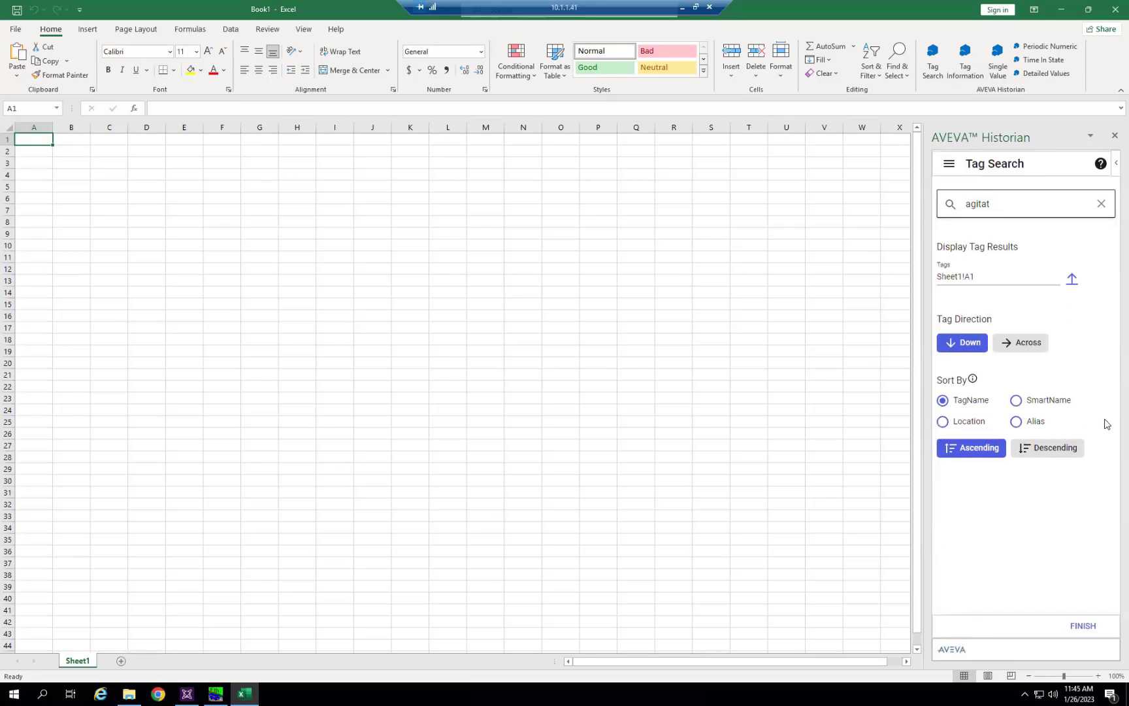
{"action": "left_click", "coordinate": [1079, 624]}
{"action": "left_click", "coordinate": [296, 292]}
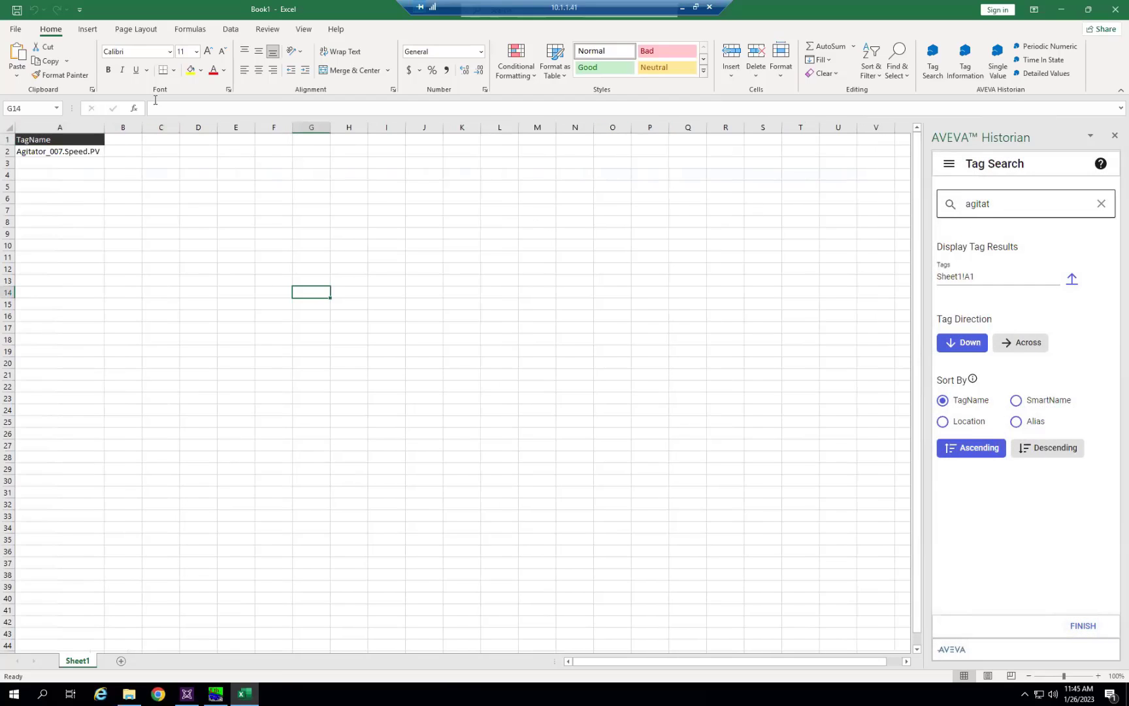
Set up a Single Value query for the tag in A2 with results at B1, taking its time from a cell reference.
{"action": "left_click", "coordinate": [123, 150]}
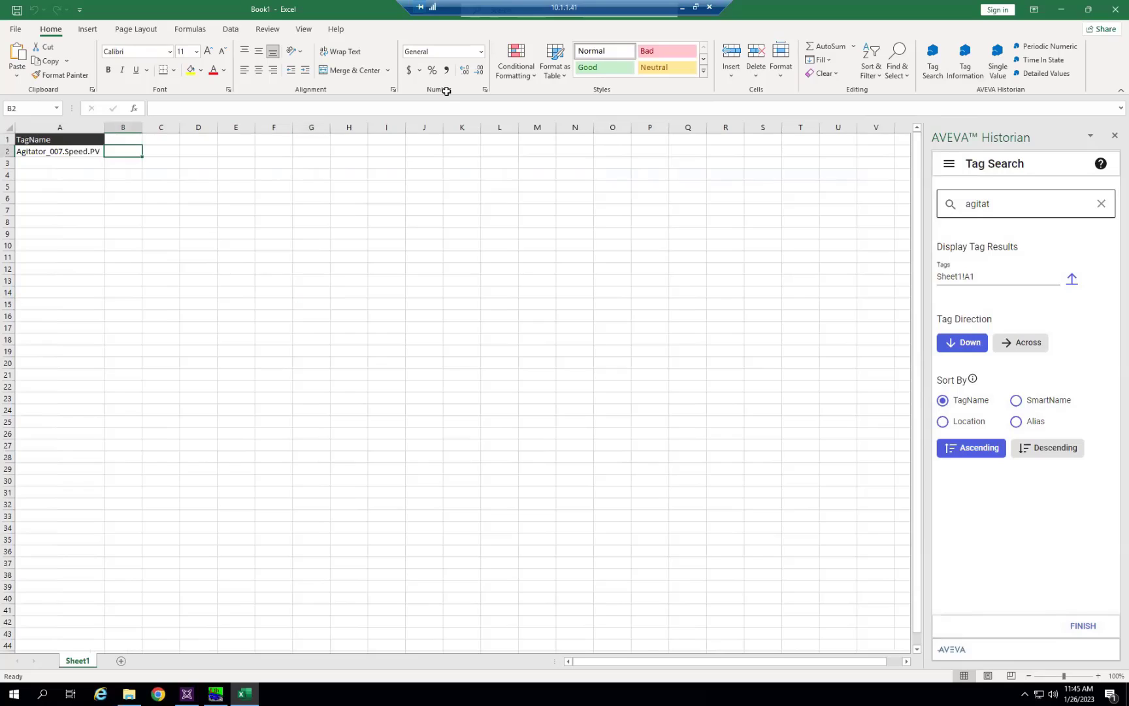
{"action": "left_click", "coordinate": [998, 62]}
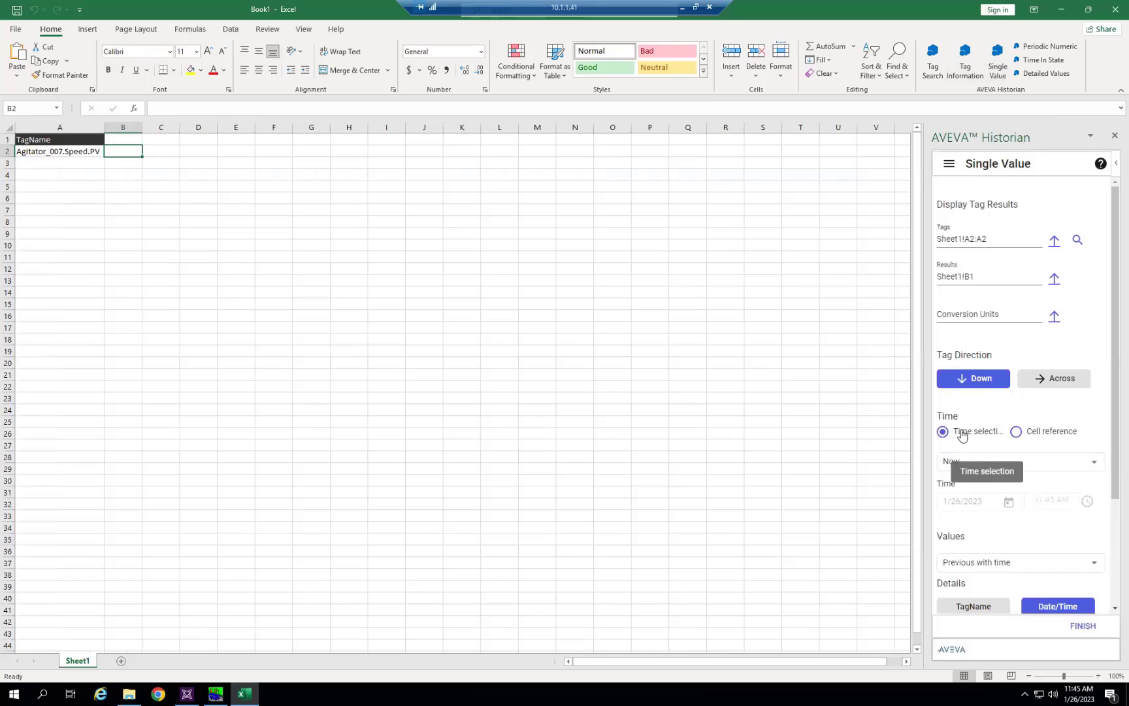
{"action": "left_click", "coordinate": [1062, 434]}
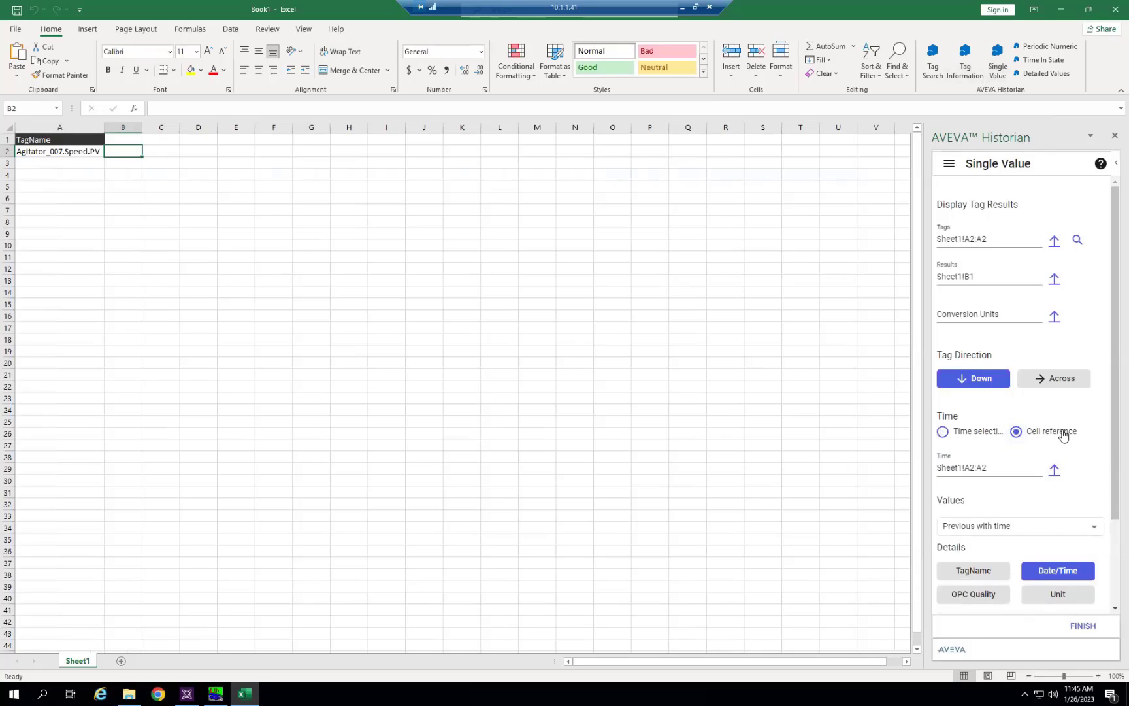